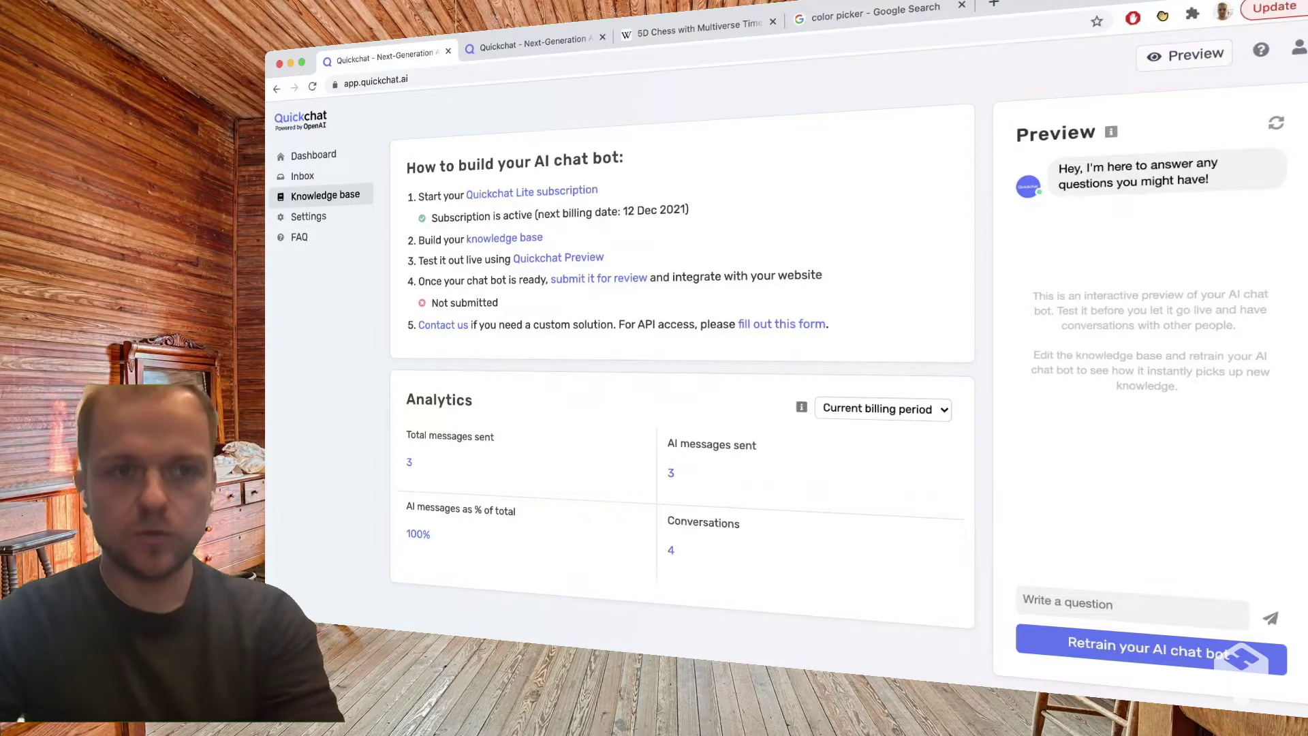
Step: Examine the Knowledge base page's instructions and its project name, short description and knowledge fields, and the 5D Chess Wikipedia article
click(325, 195)
scroll(681, 341, down, 3)
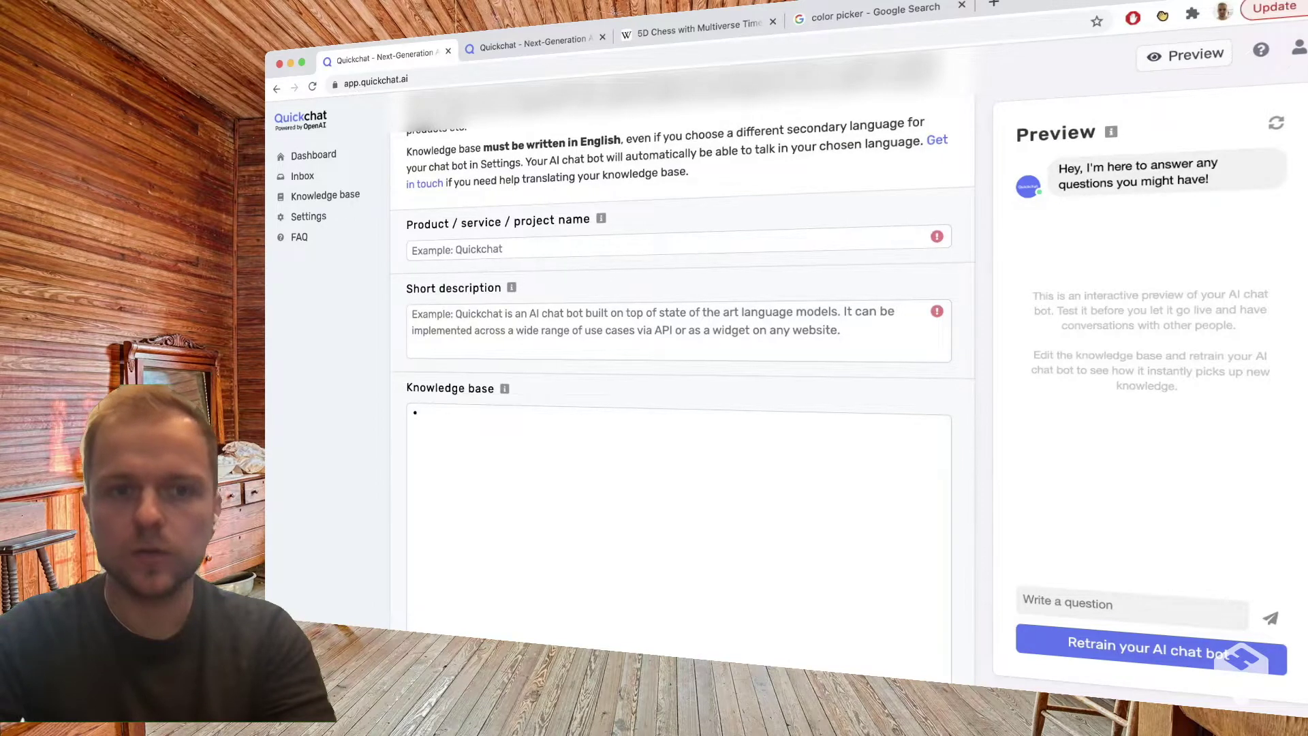
scroll(681, 375, down, 5)
scroll(681, 375, up, 8)
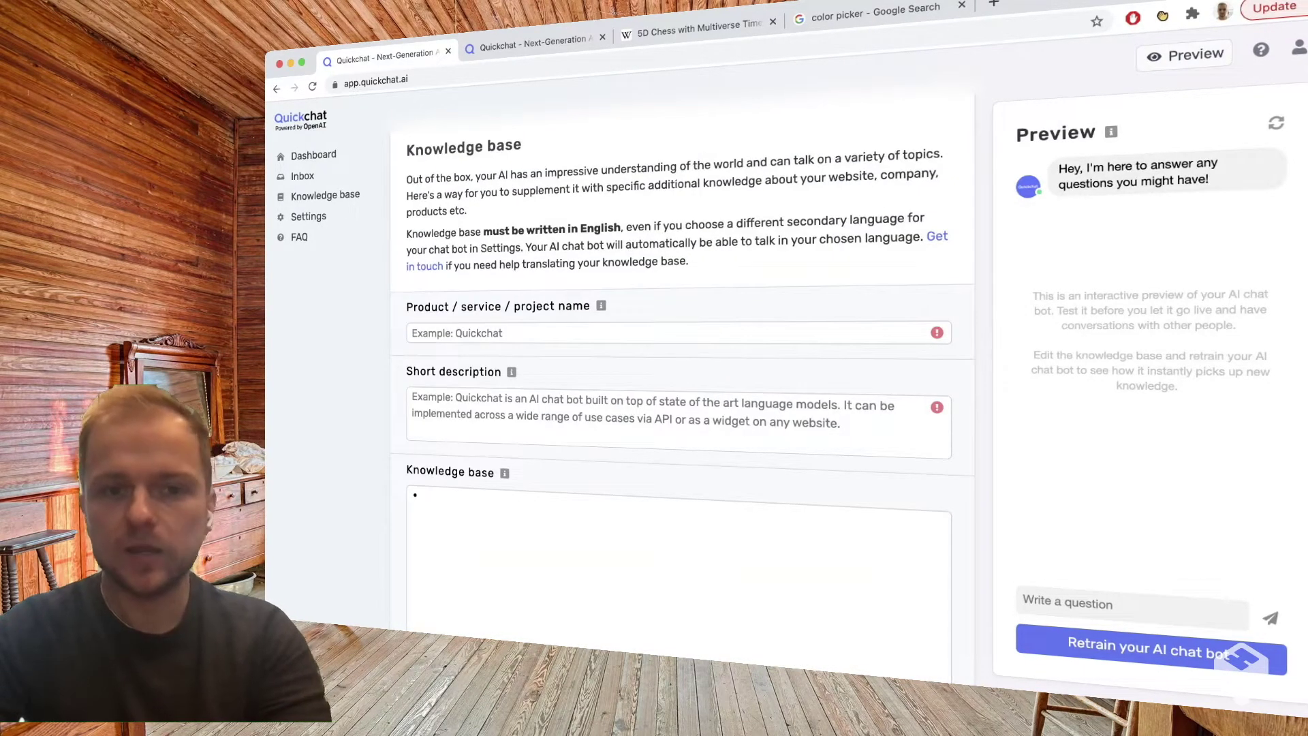
scroll(681, 374, down, 4)
scroll(682, 375, up, 1)
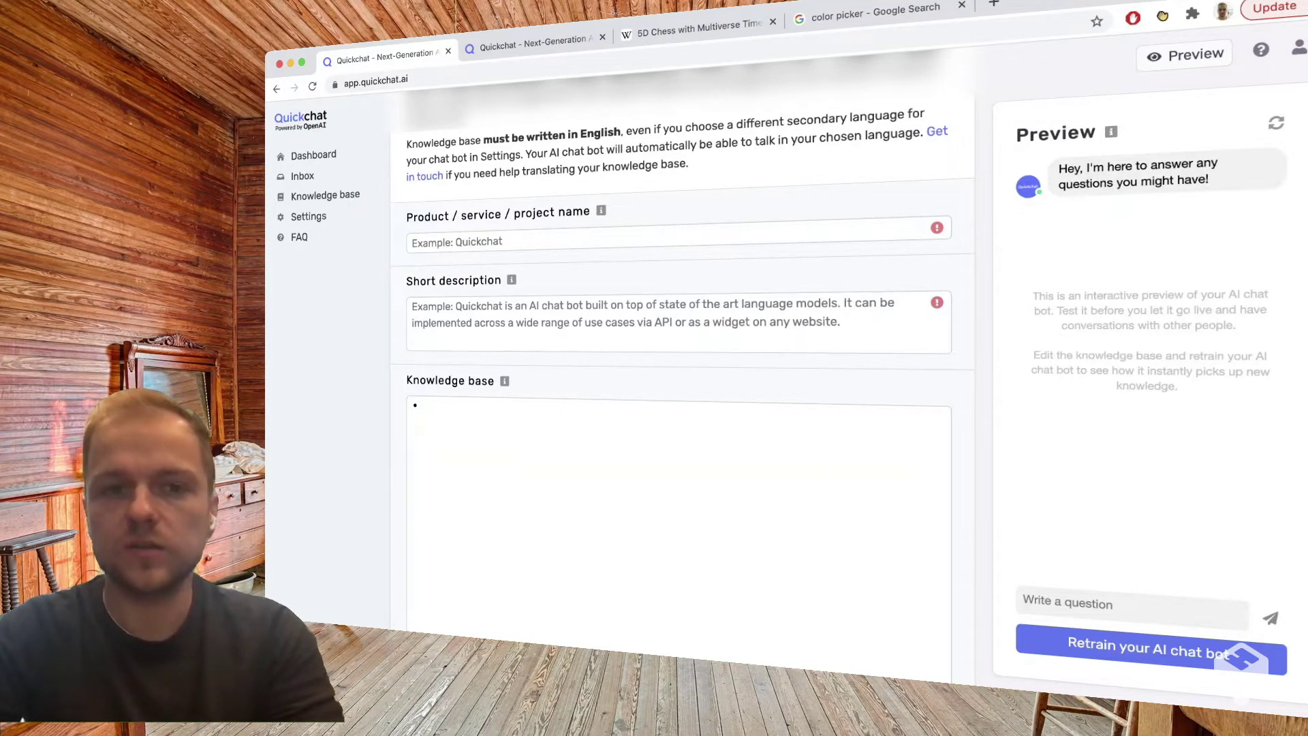
scroll(681, 307, up, 3)
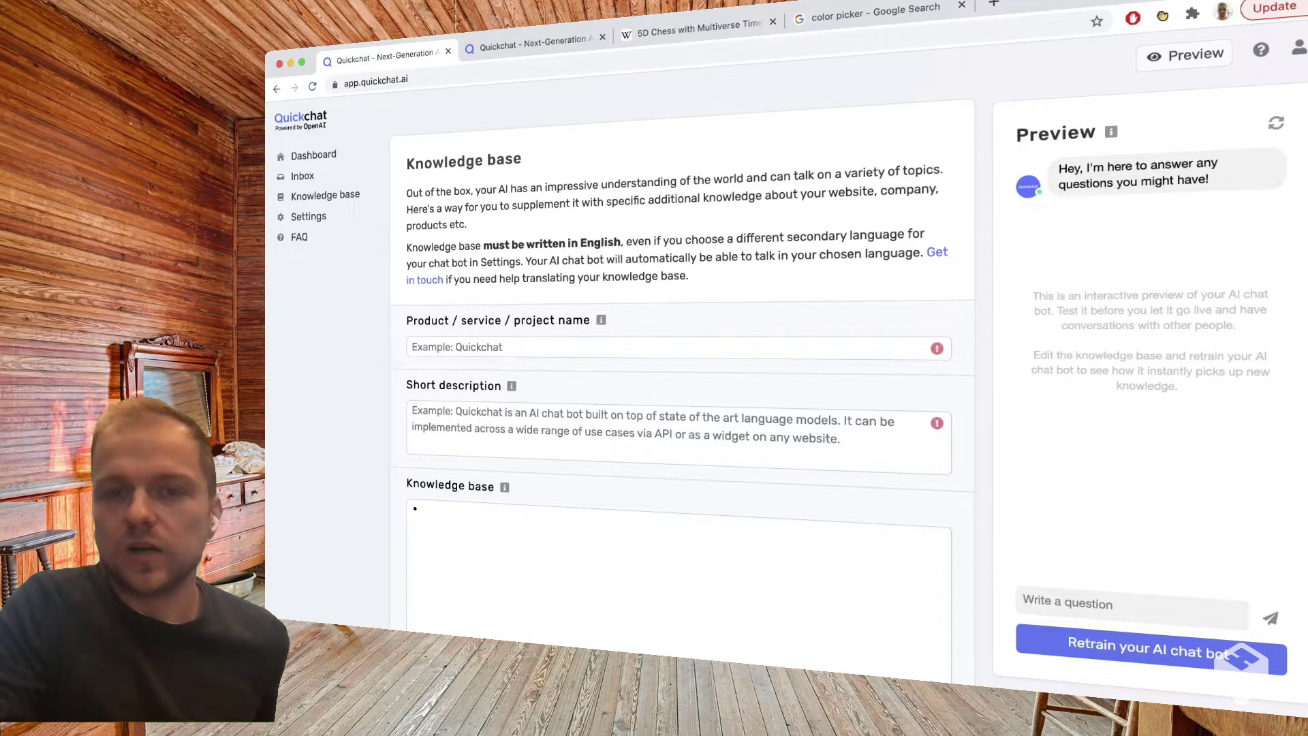
key(super+3)
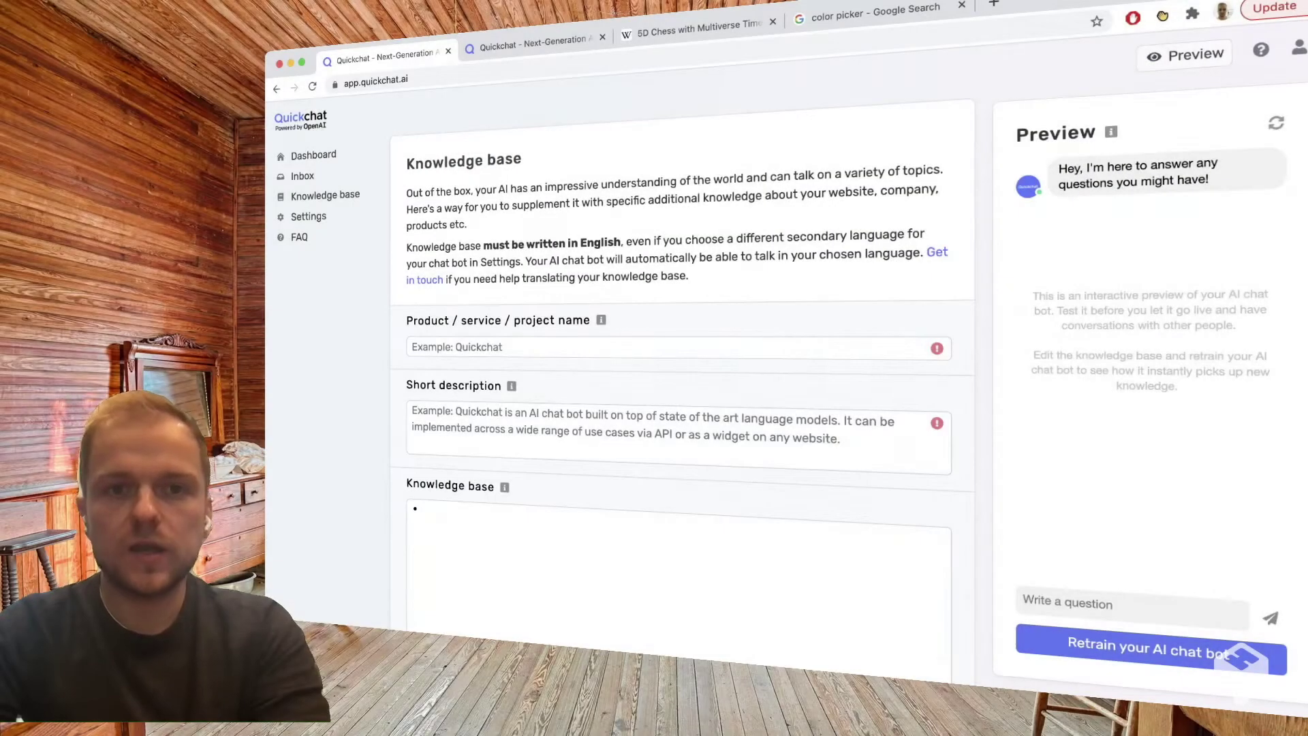
Step: Review the chat bot settings, from language and creativity level through subscription and message limit to API access, public access and web widget
click(308, 216)
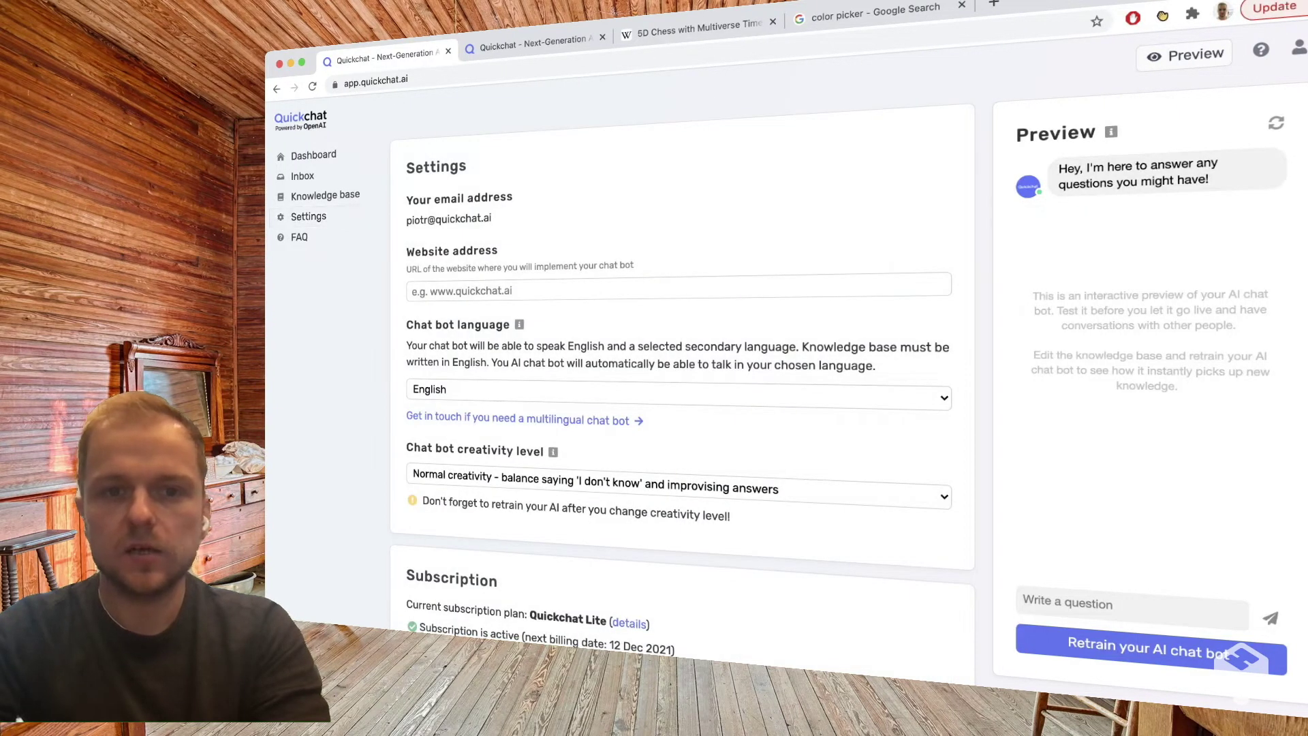
scroll(681, 375, down, 3)
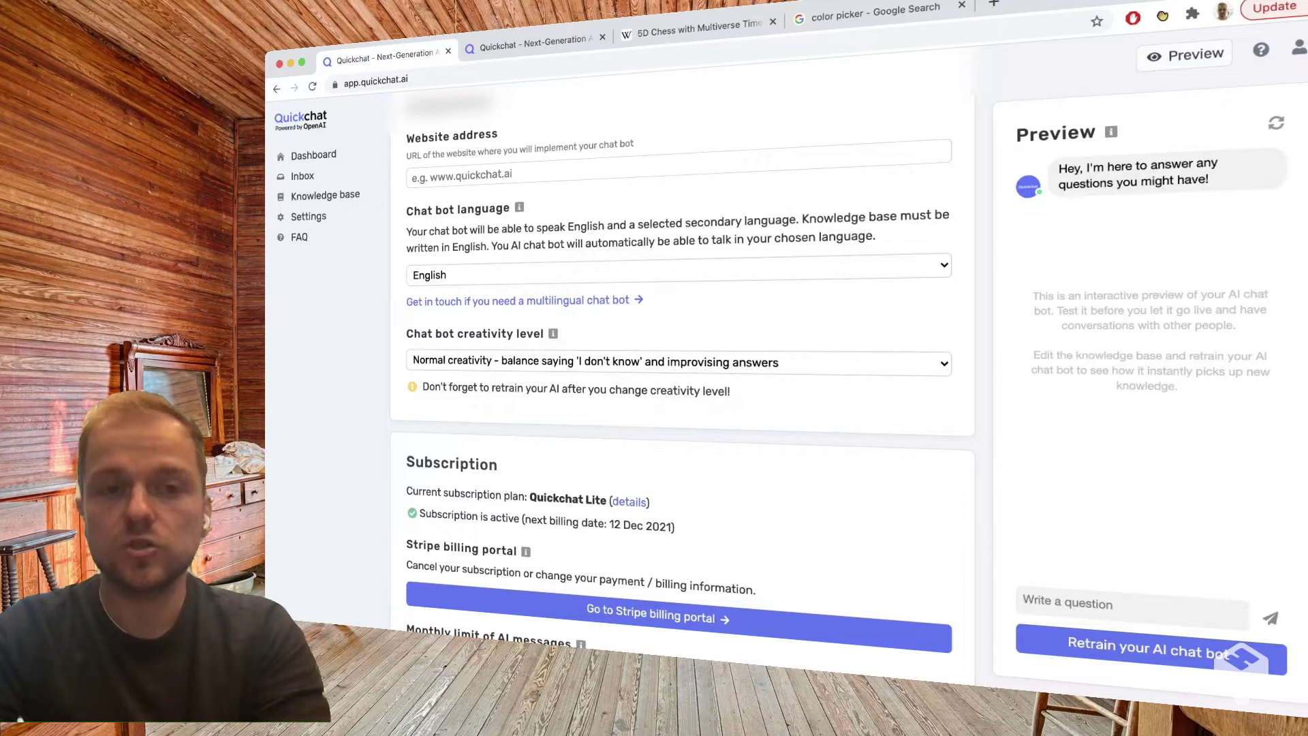
click(678, 270)
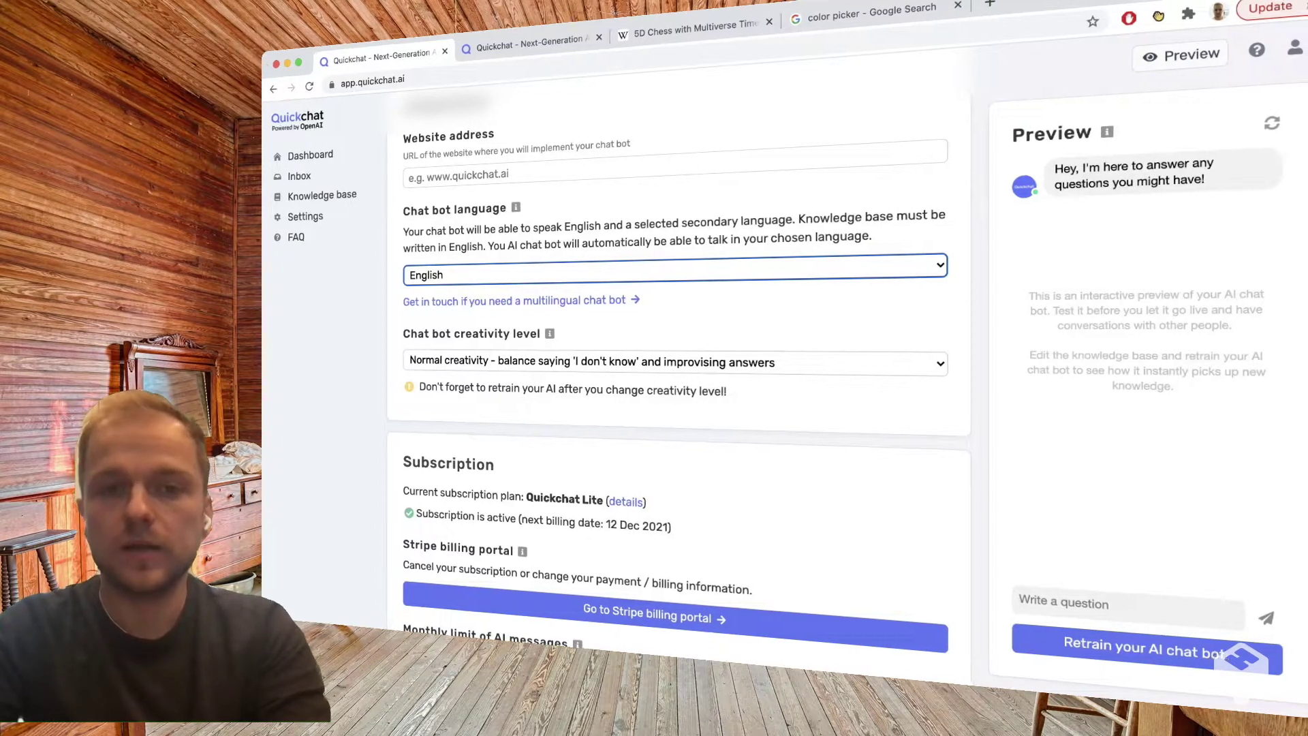
scroll(681, 375, down, 2)
scroll(681, 375, down, 5)
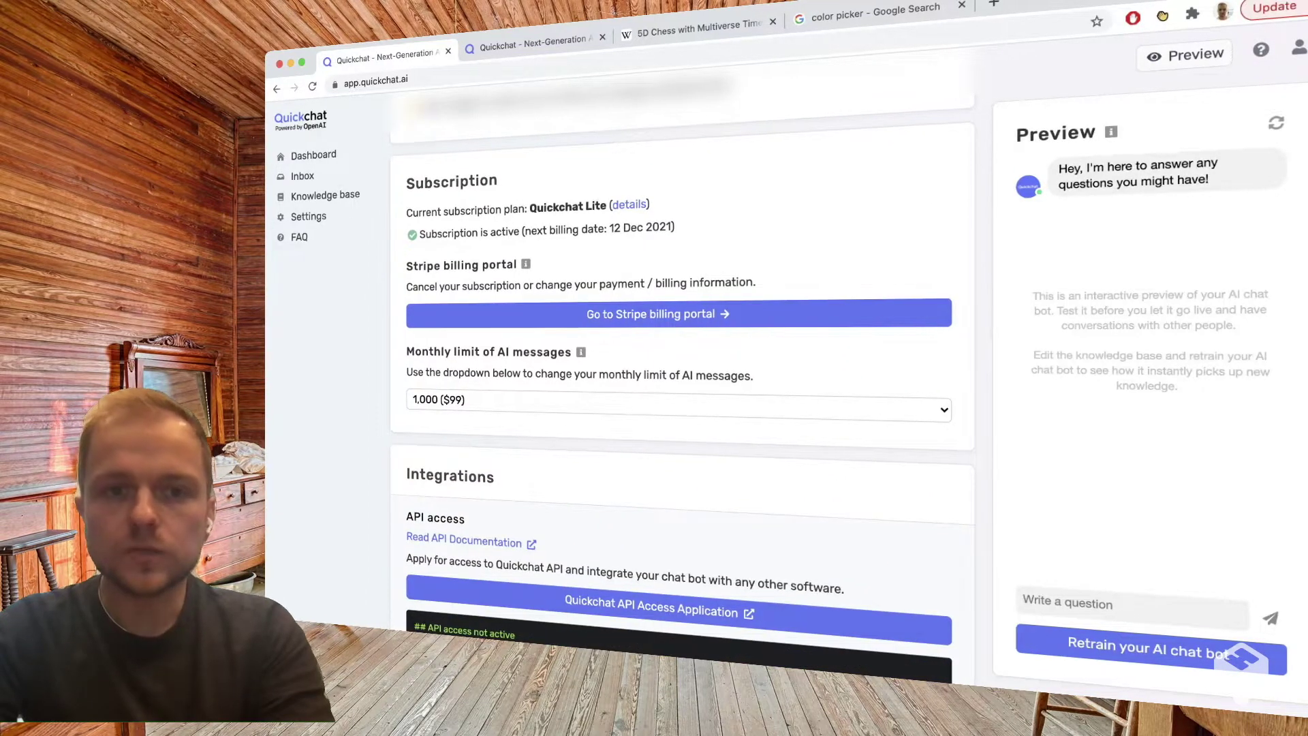
scroll(681, 375, down, 8)
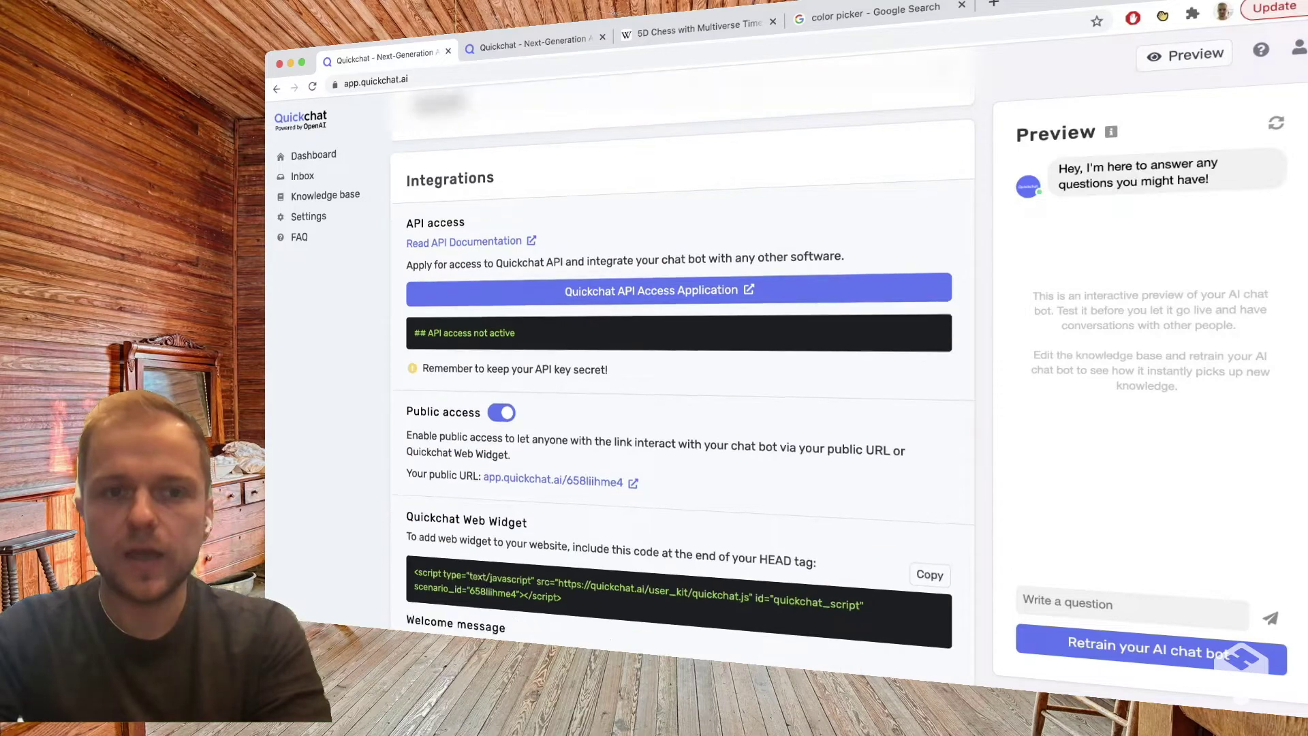
scroll(681, 375, down, 5)
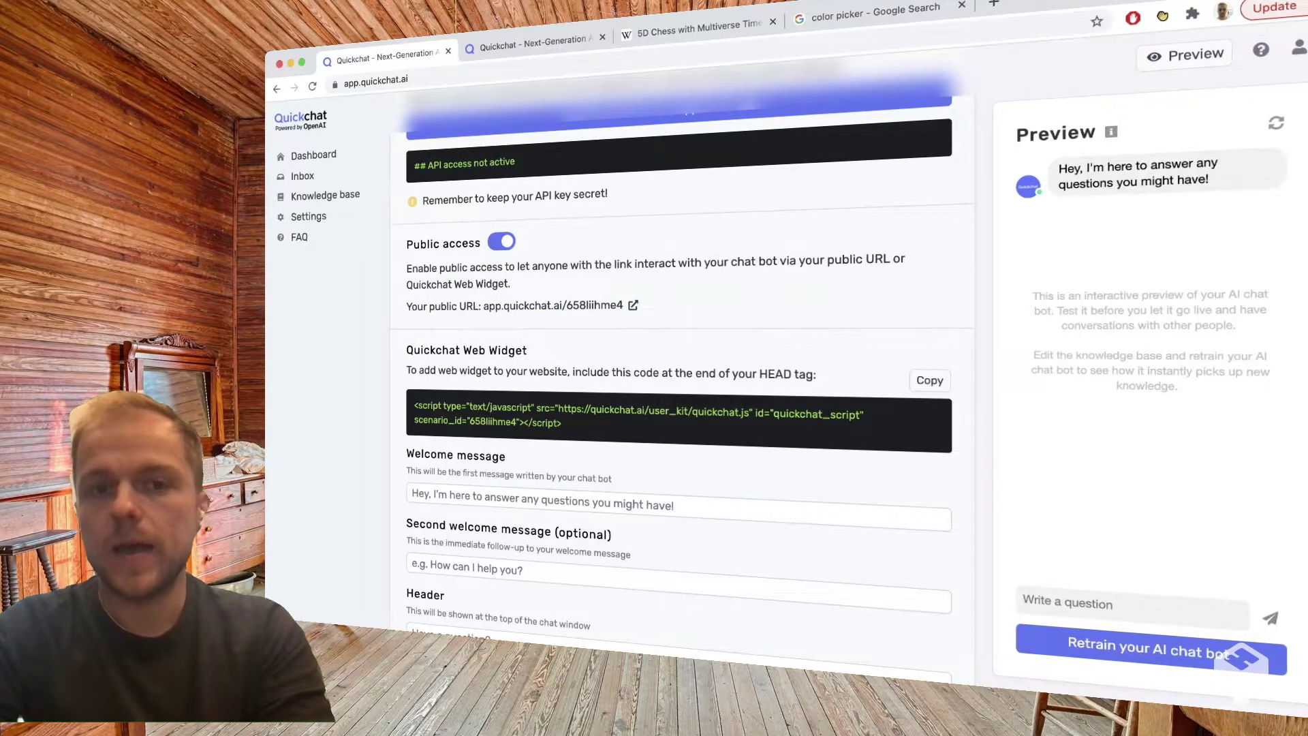
Step: Open the chat bot's public URL in its own browser tab and close the older Quickchat tab beside it
click(632, 305)
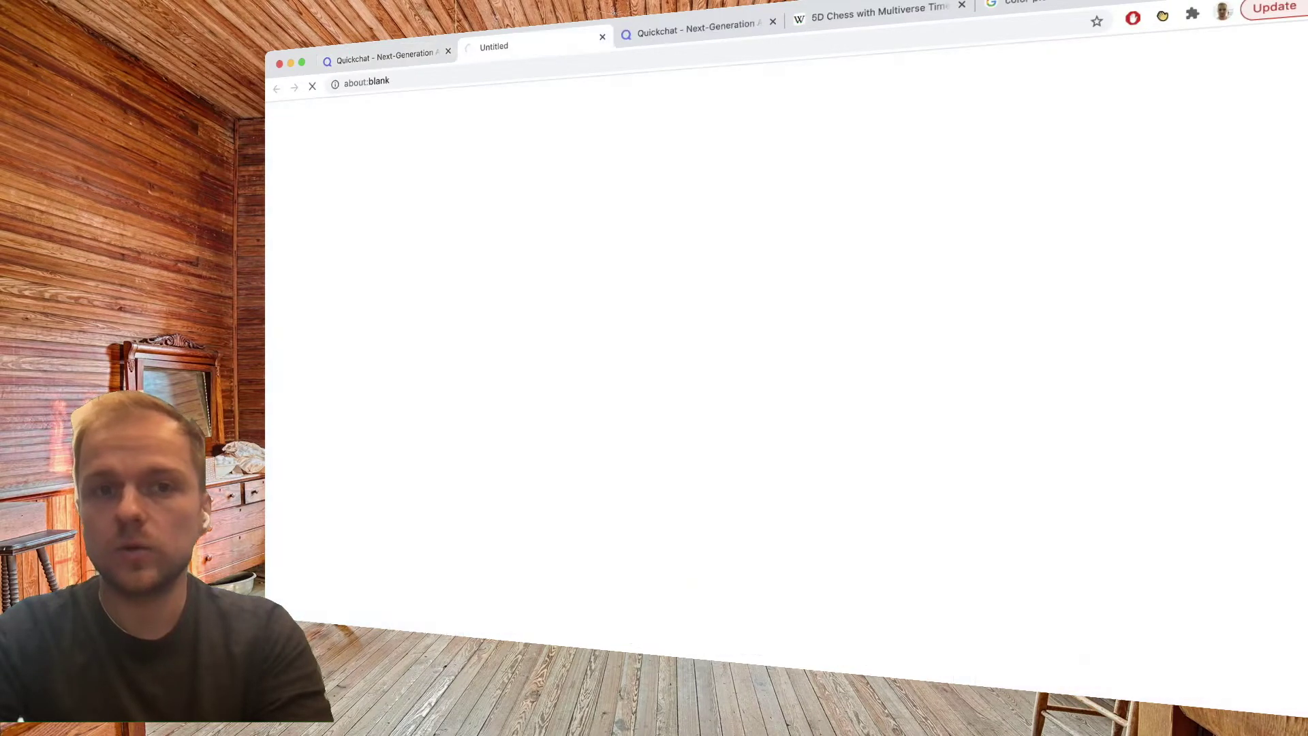
click(772, 22)
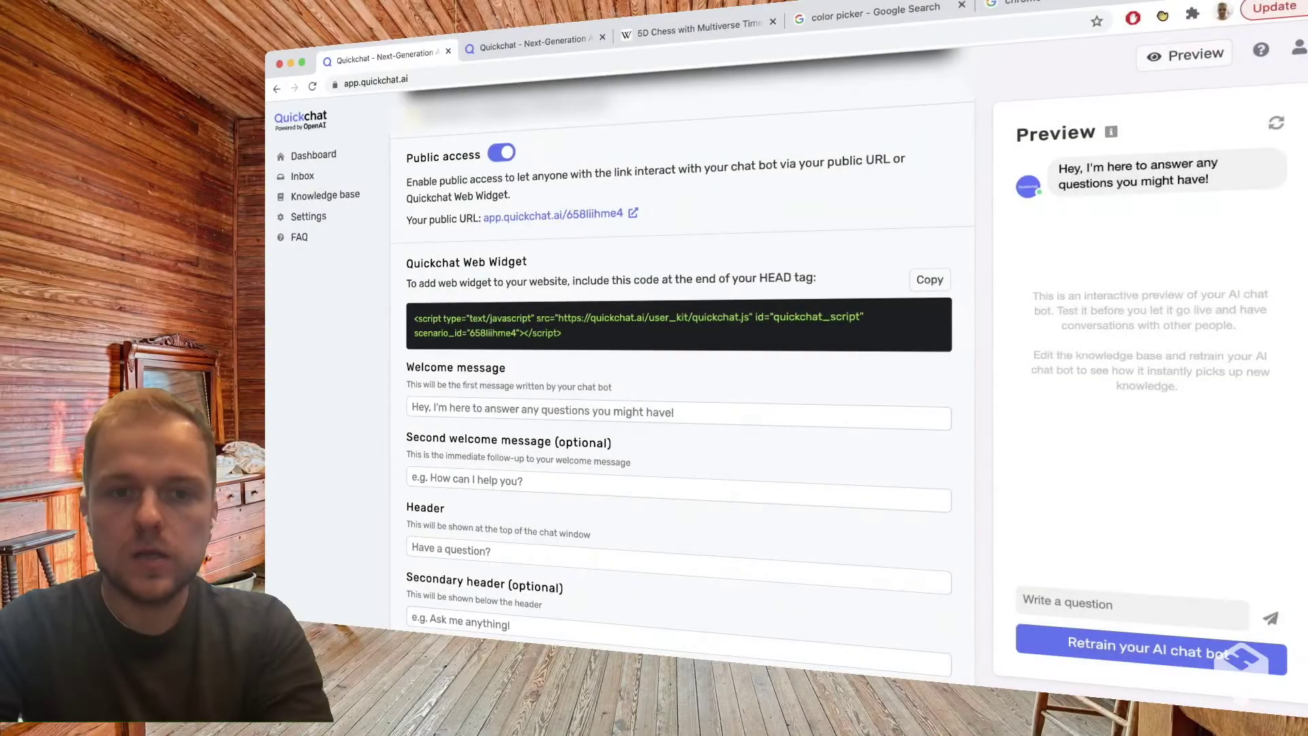
Step: Set the web widget's welcome message to "Hey, I'm a 5D chess expert!"
scroll(678, 368, down, 3)
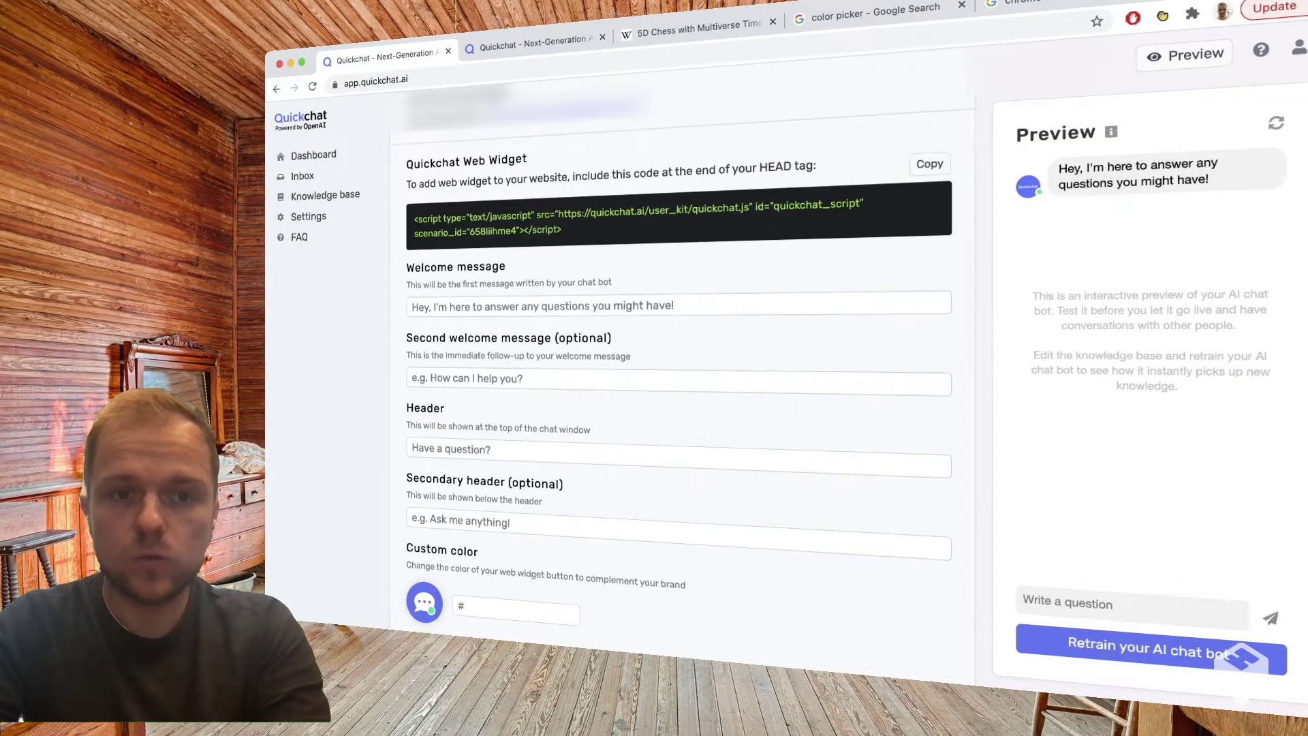
click(412, 280)
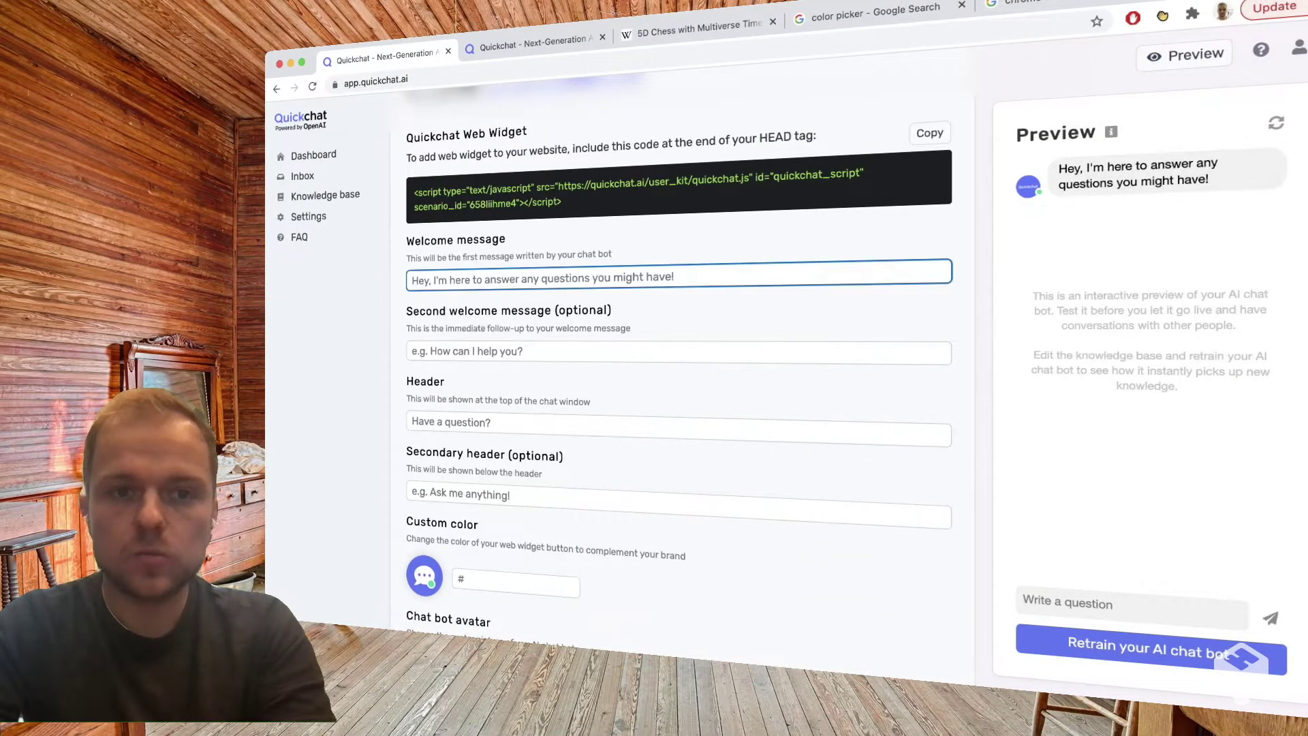
text(Hey)
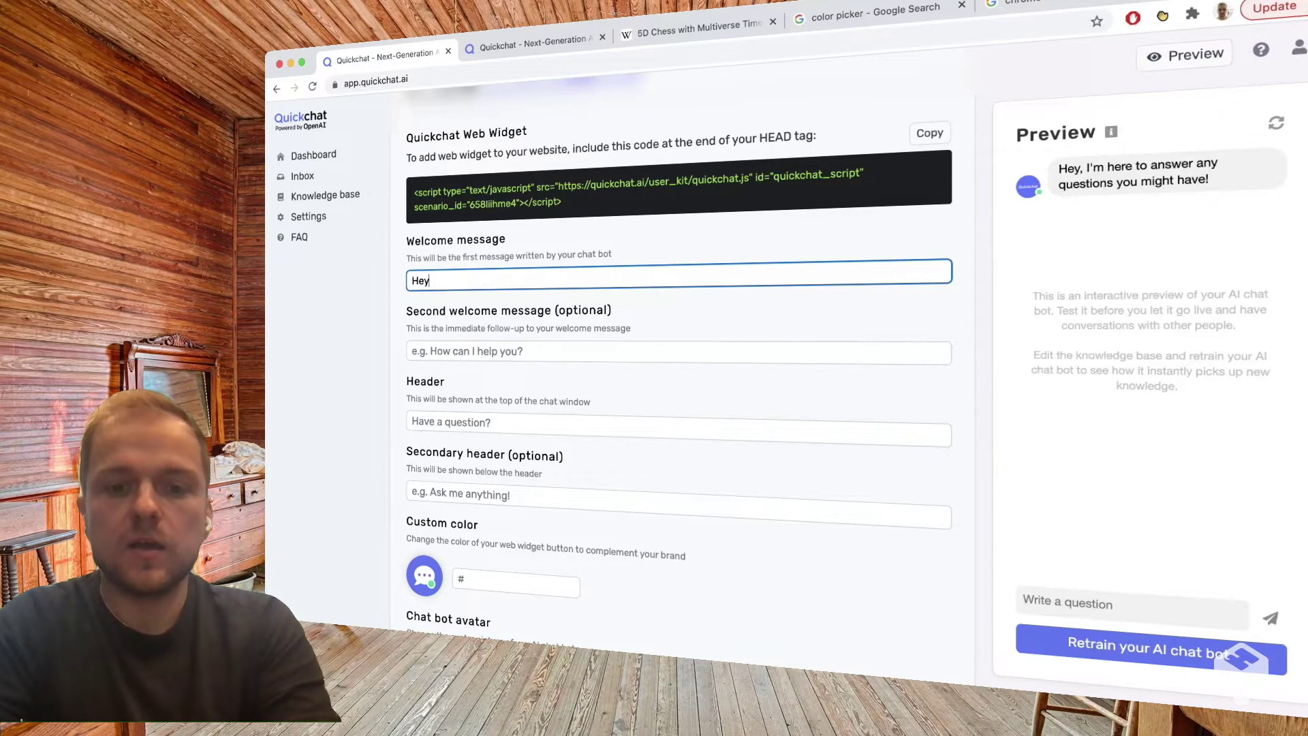
text(, I'm a)
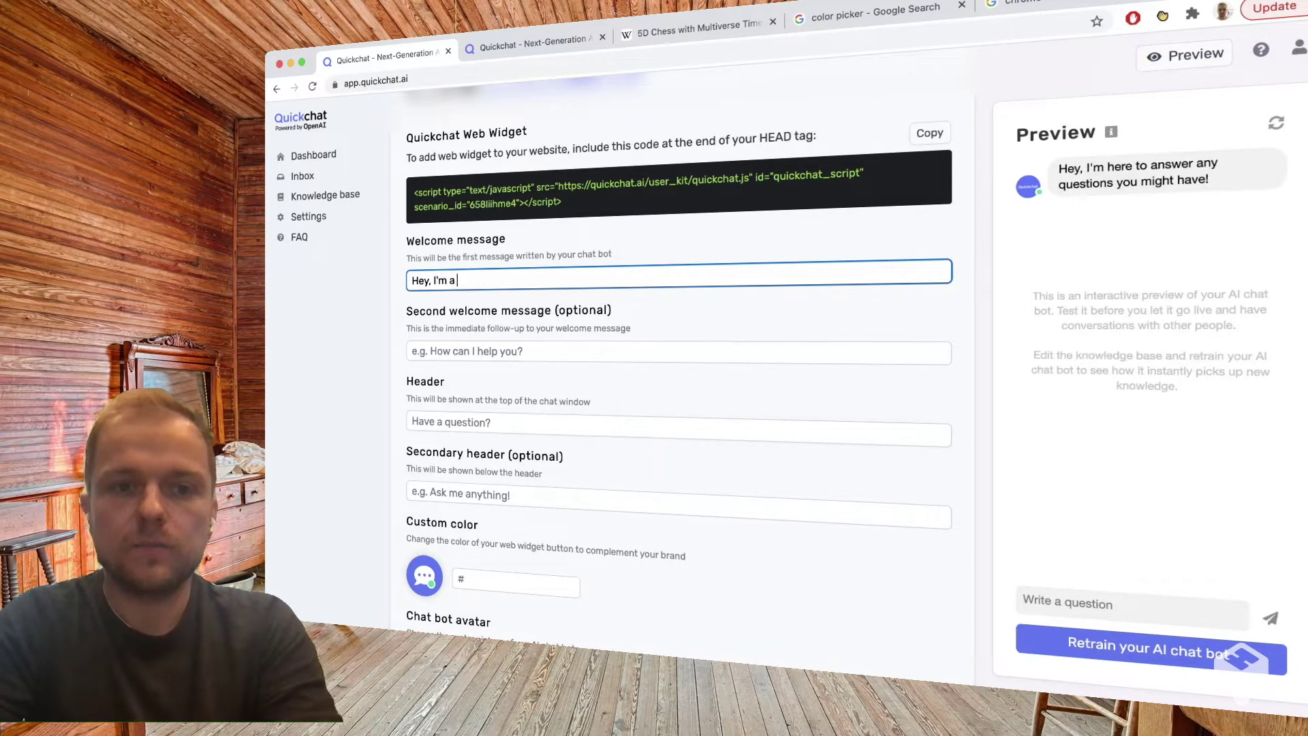
text( 5)
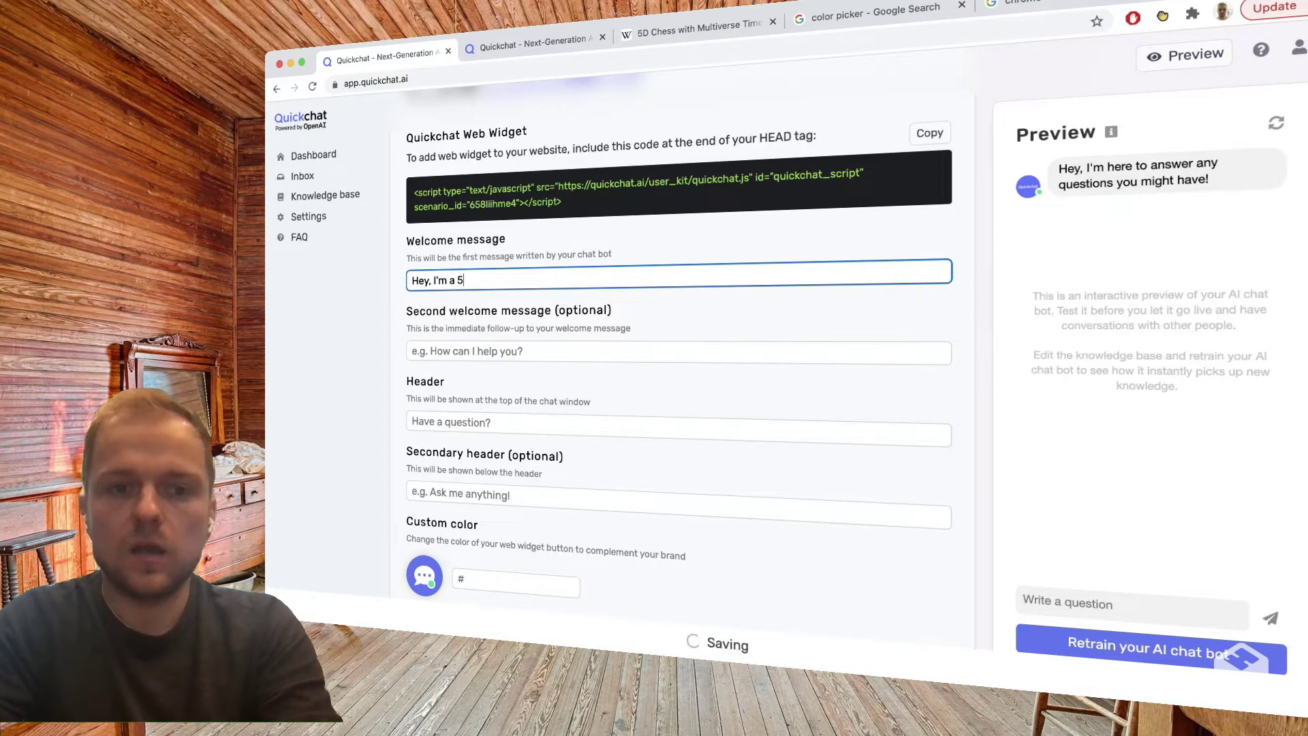
text(D chess expert!)
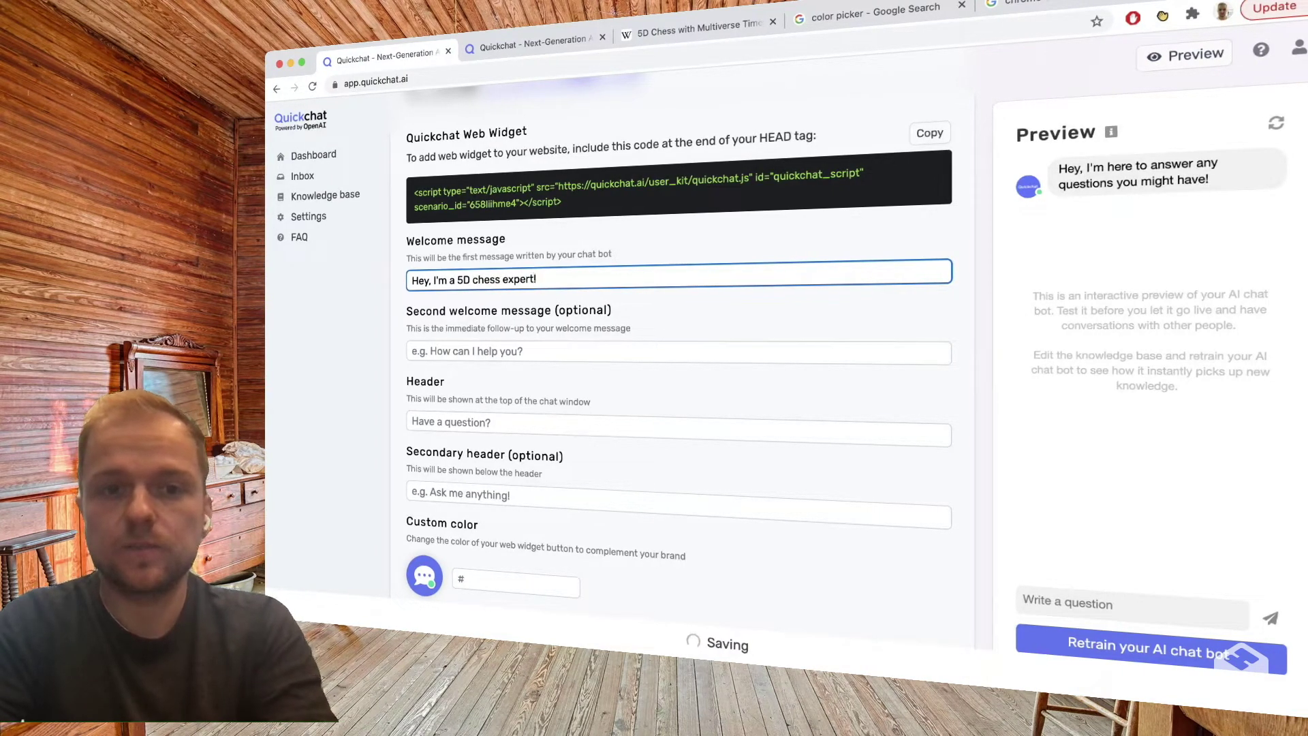
Step: Set the second welcome message to "Ask me about the rules or anything else."
click(411, 351)
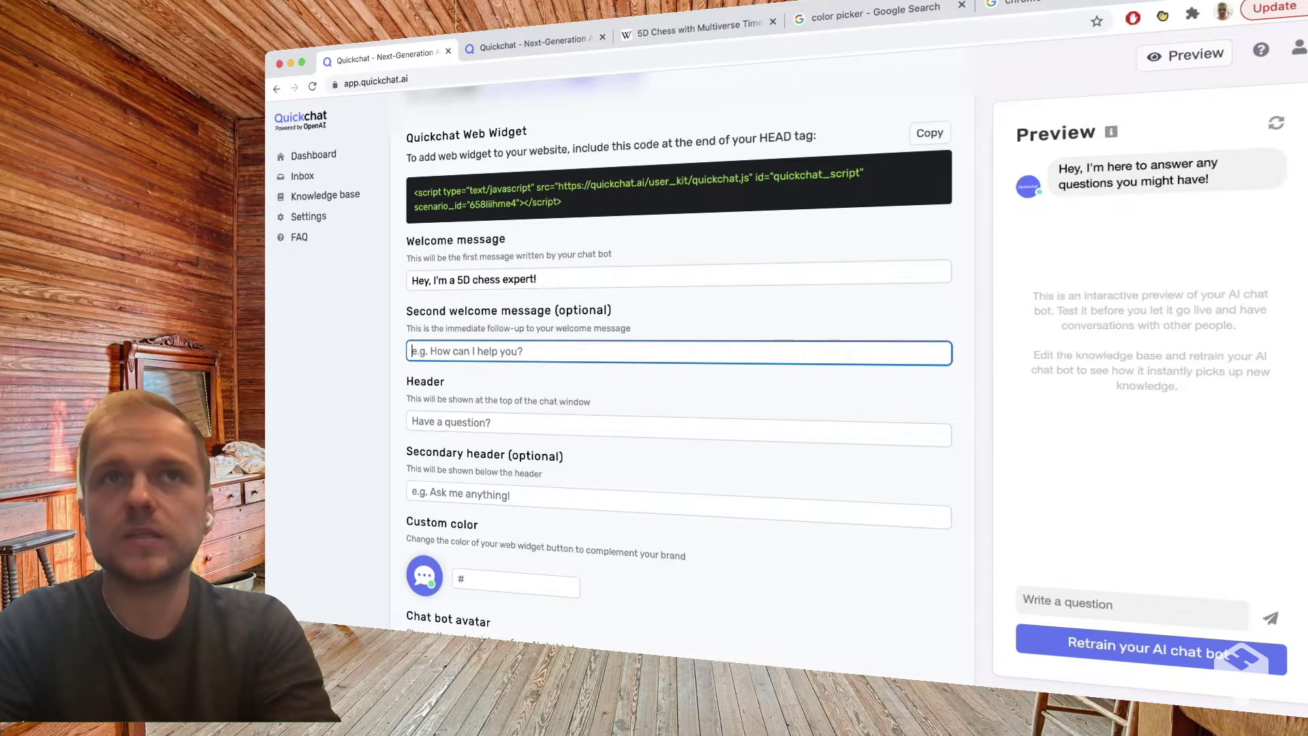
text(Ask me about )
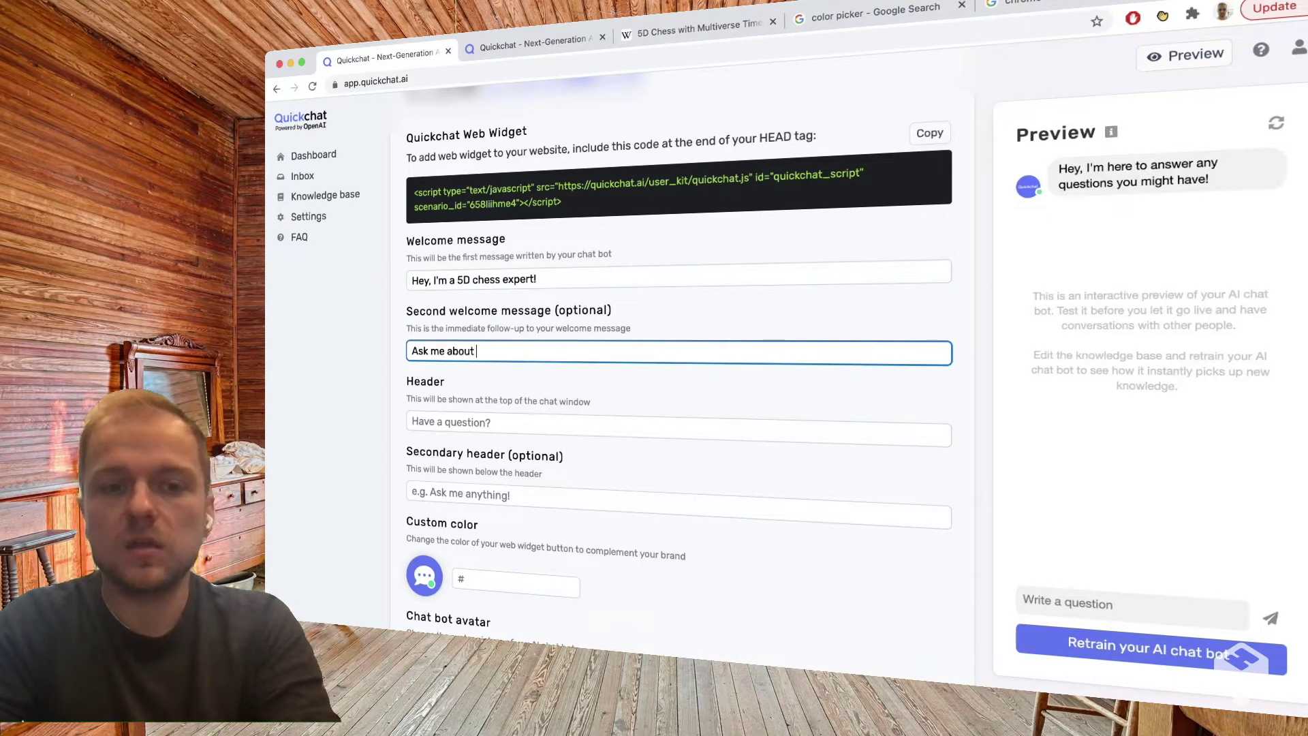
text(the rules or )
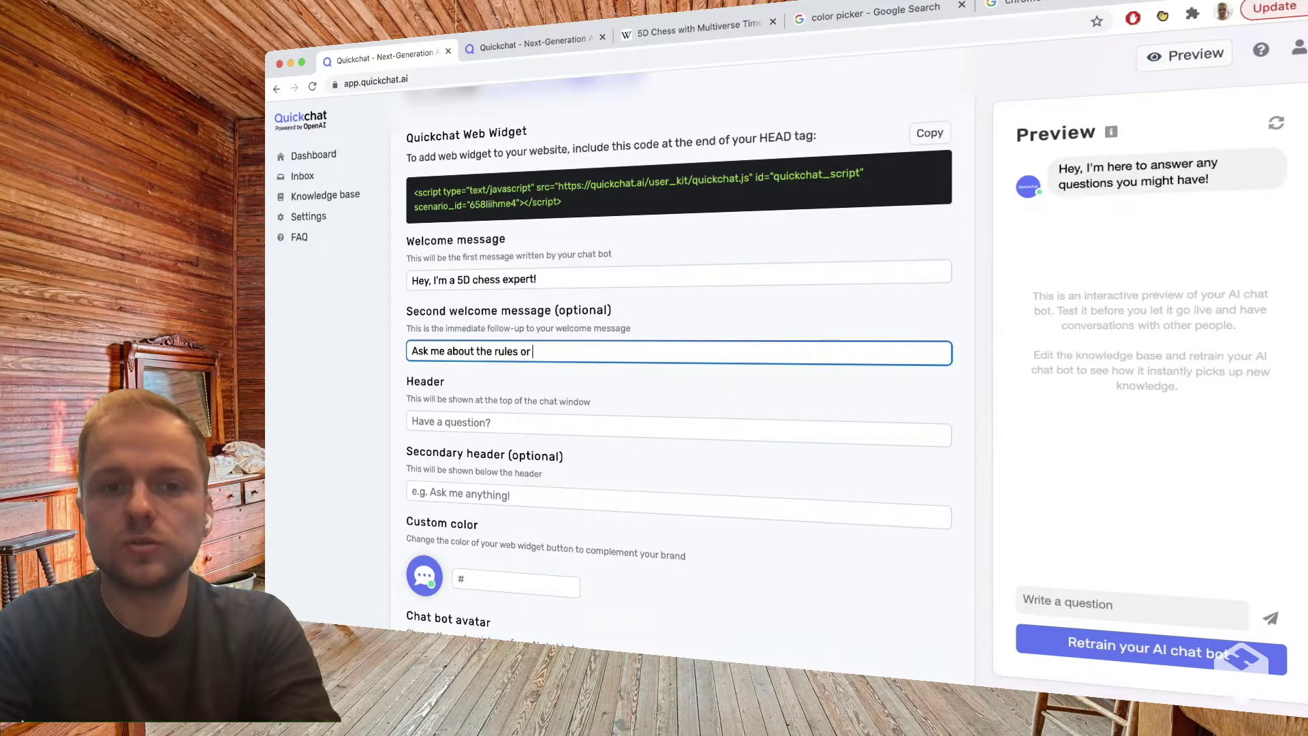
text(anything else)
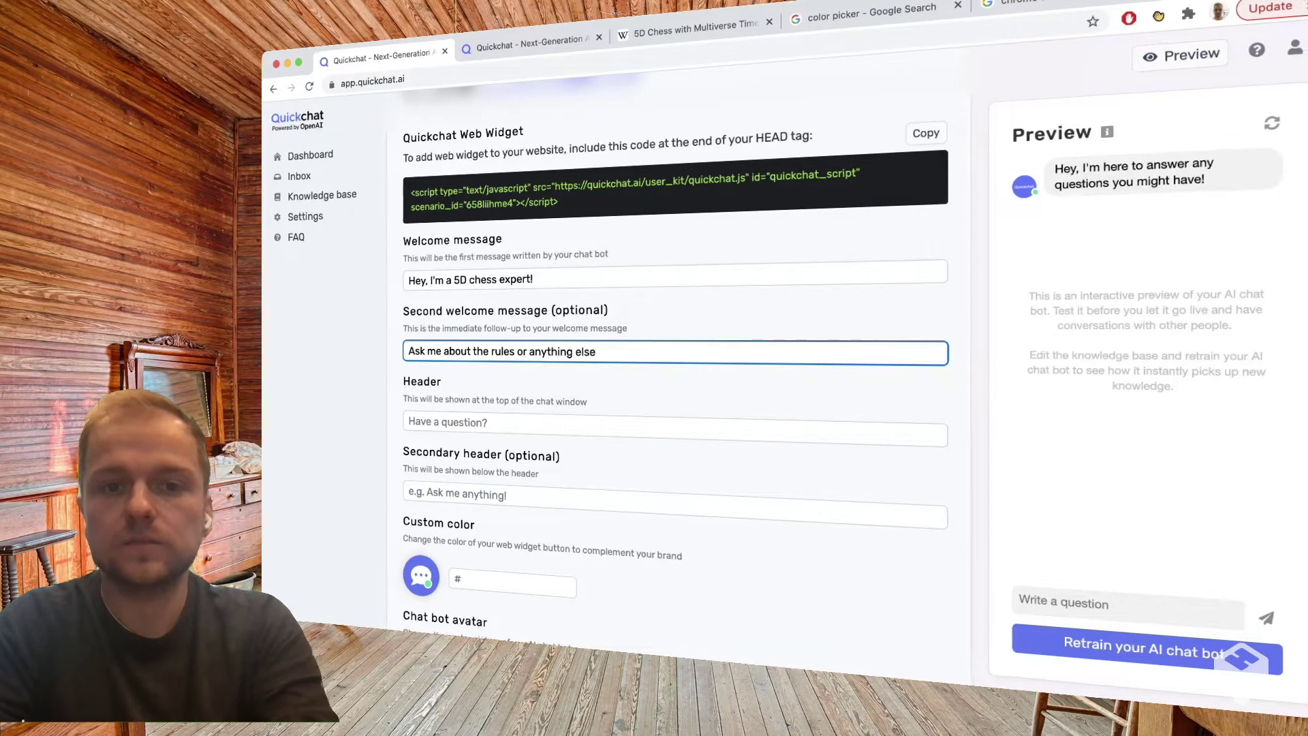
text(.)
key(Tab)
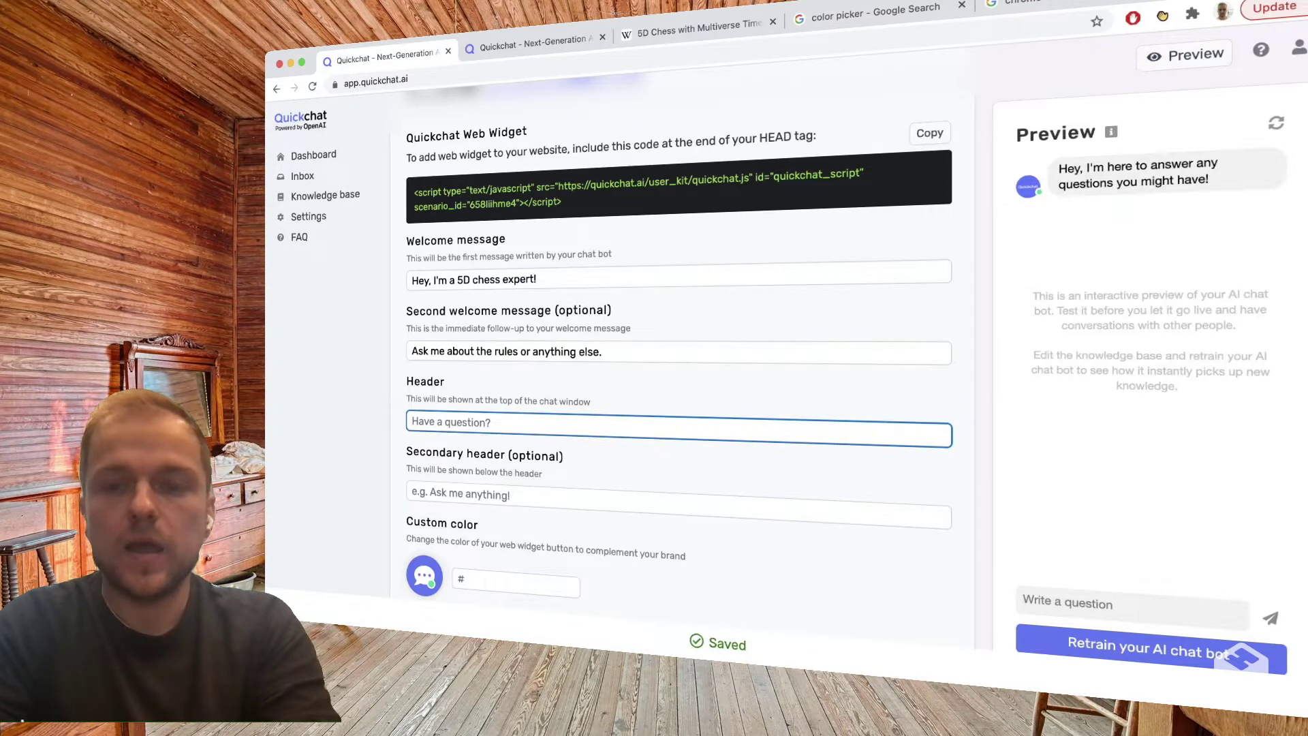
Step: Set the chat window's header to "5D chess expert"
scroll(678, 361, down, 1)
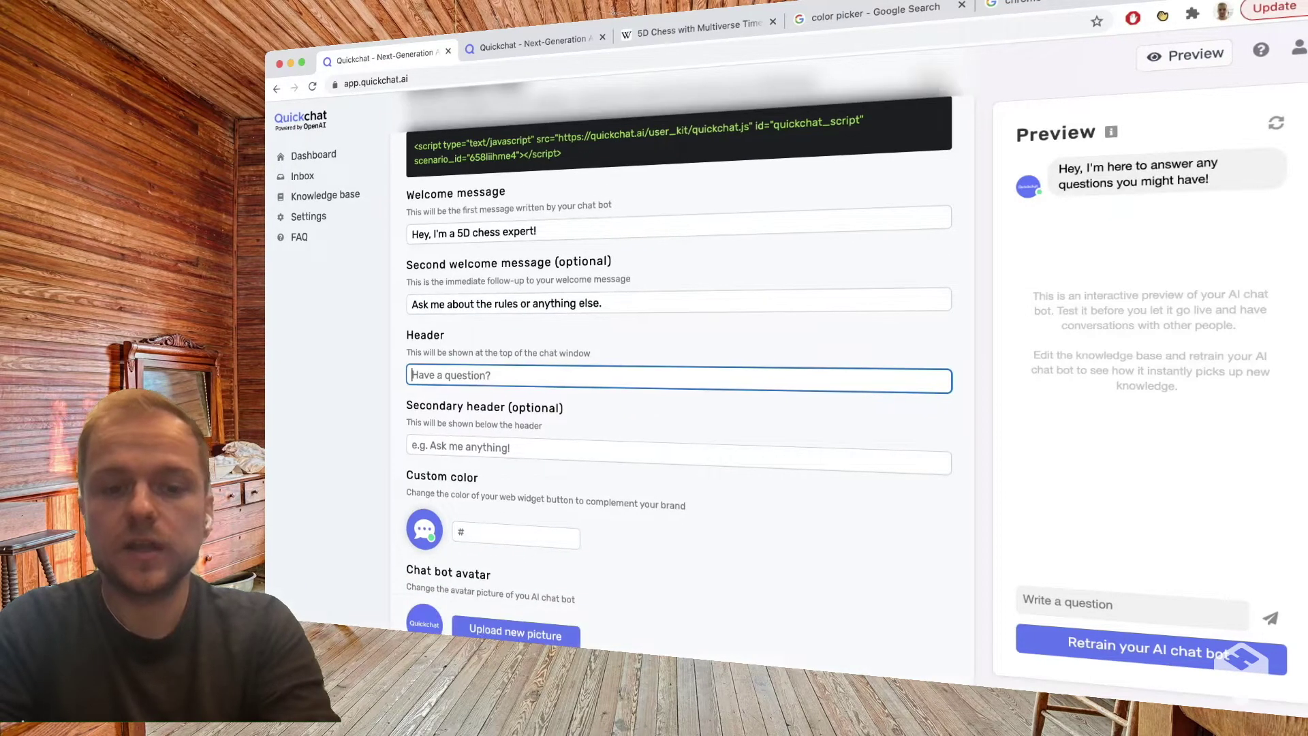
text(5D chess expert)
key(Tab)
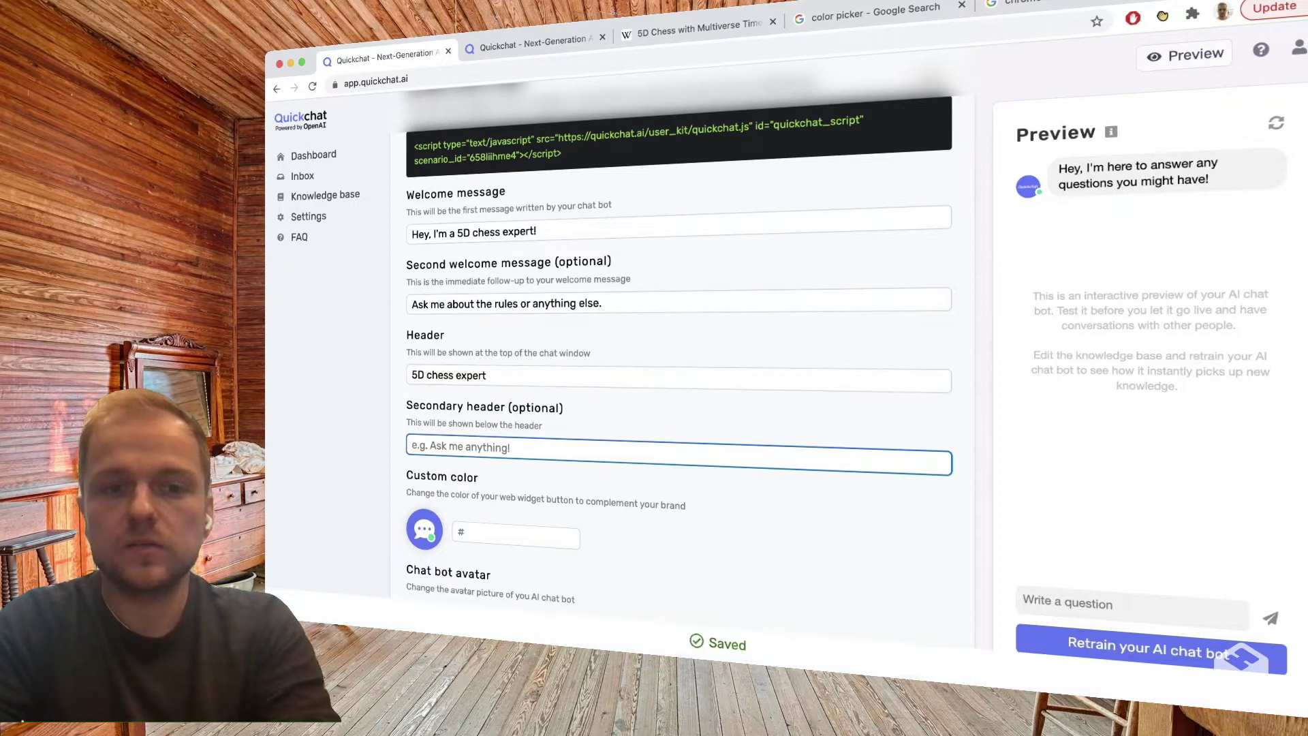
Step: Set the secondary header below the chat window's header to "Ask me anything!"
text(Ask my)
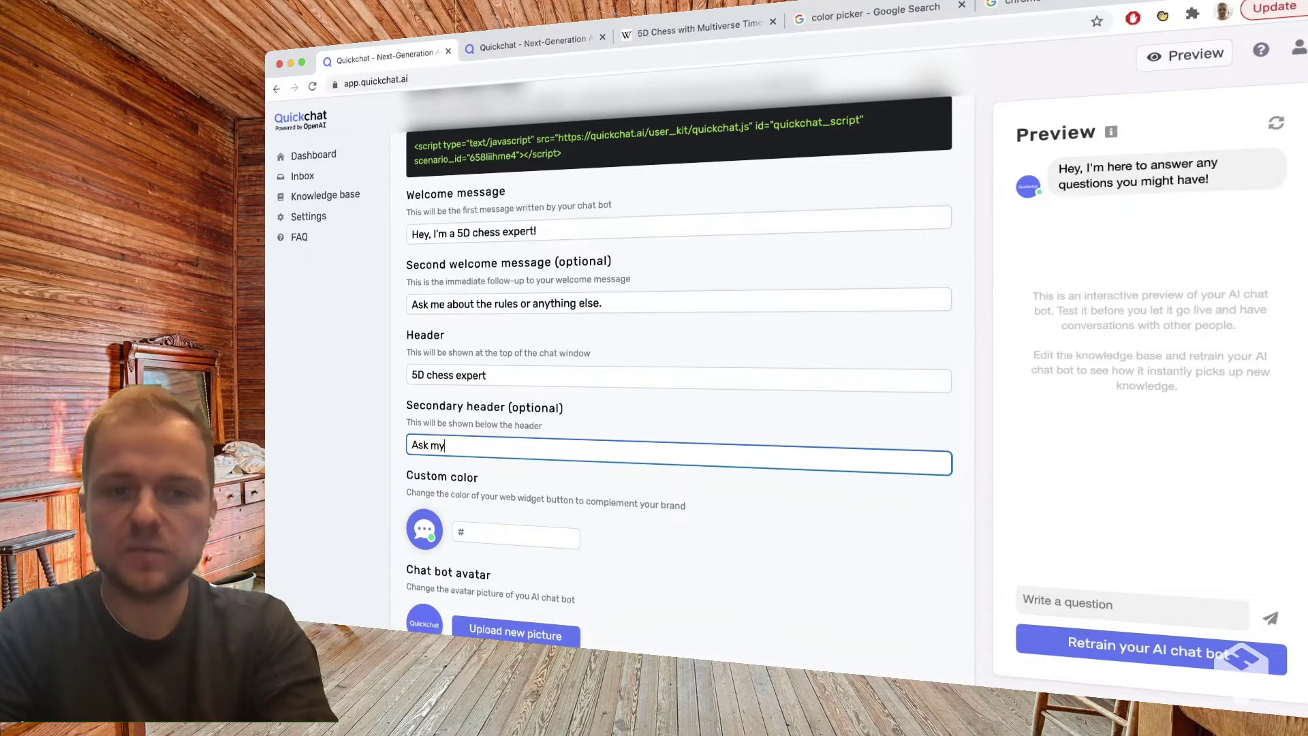
key(BackSpace)
text(e anything!)
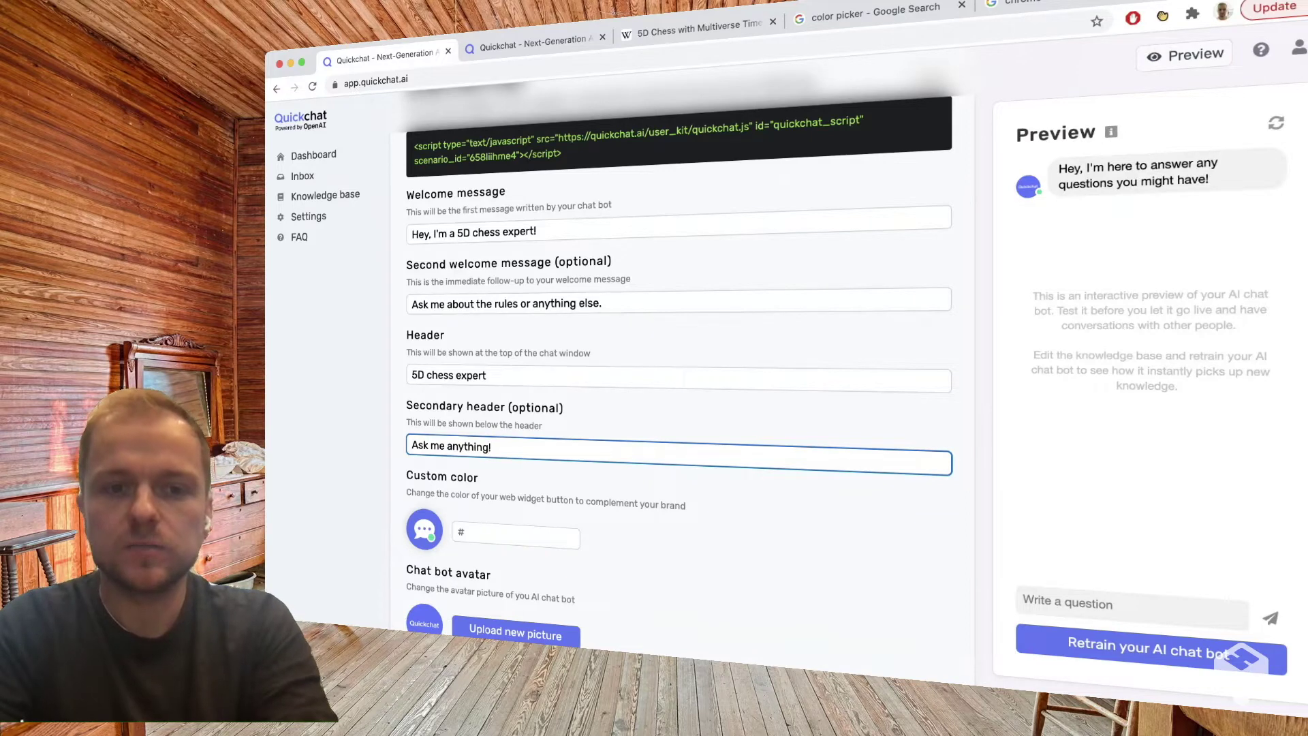
scroll(678, 368, down, 1)
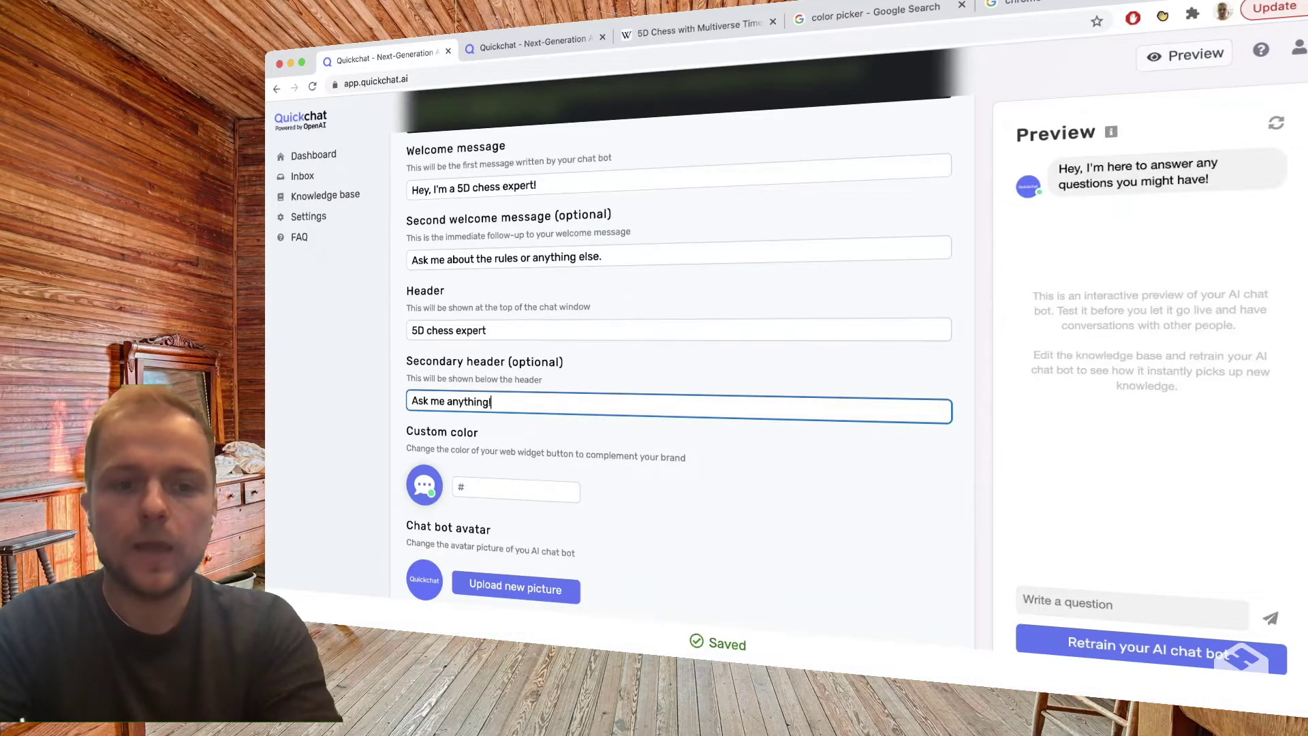
text(!)
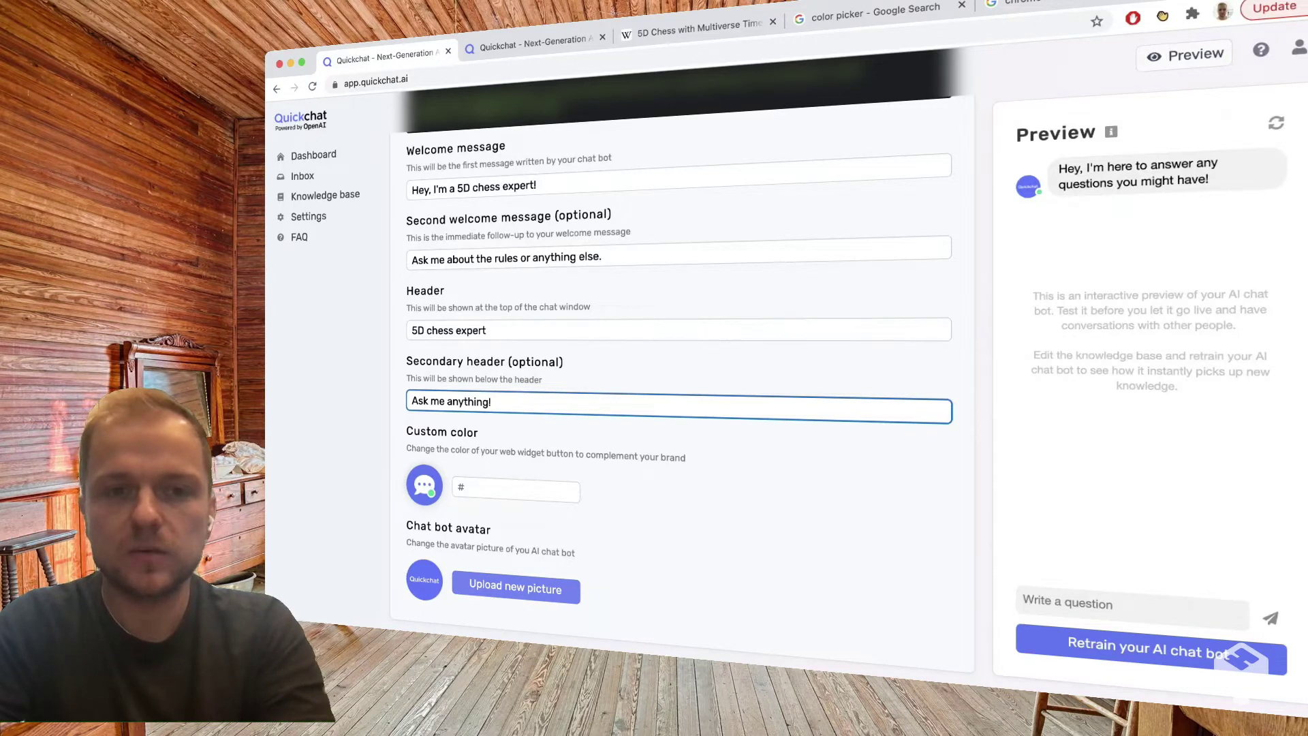
Step: Upload the 5D chess board picture as the chat bot avatar, zooming in slightly and recentring the crop before saving
click(516, 587)
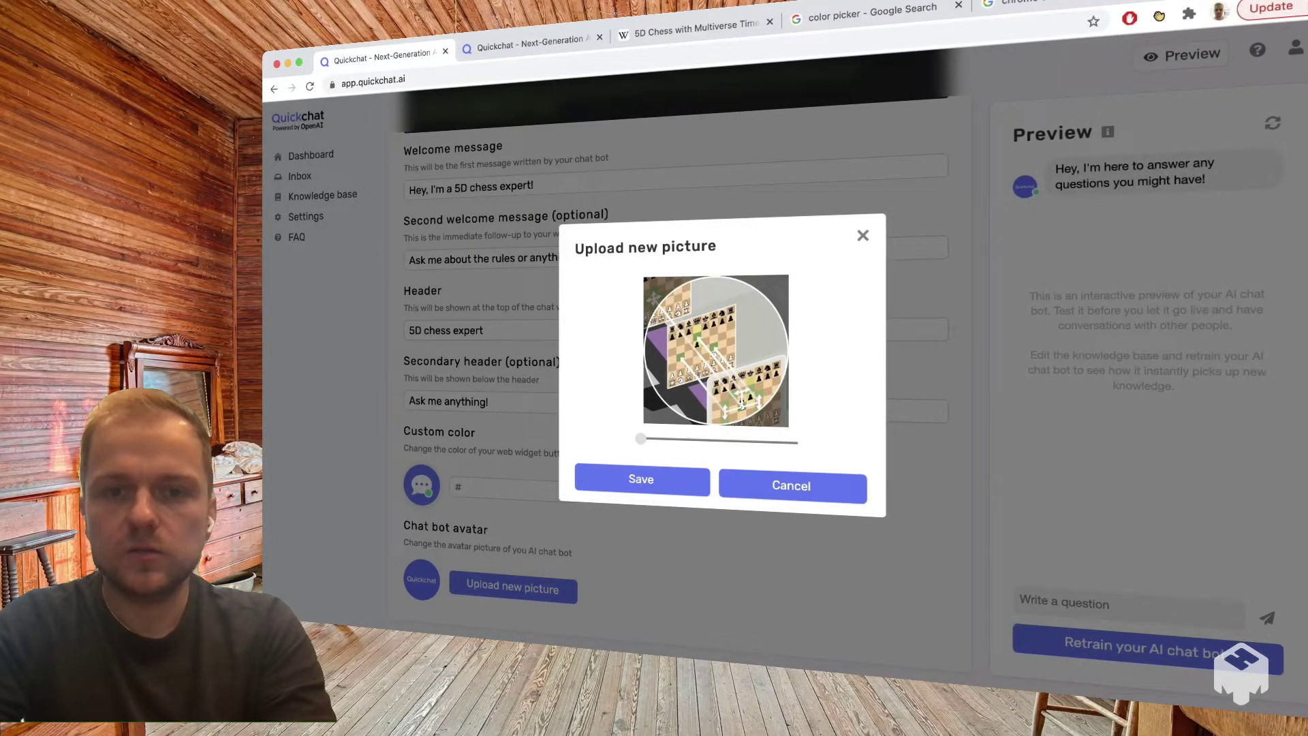
drag(641, 438, 649, 439)
drag(716, 350, 731, 355)
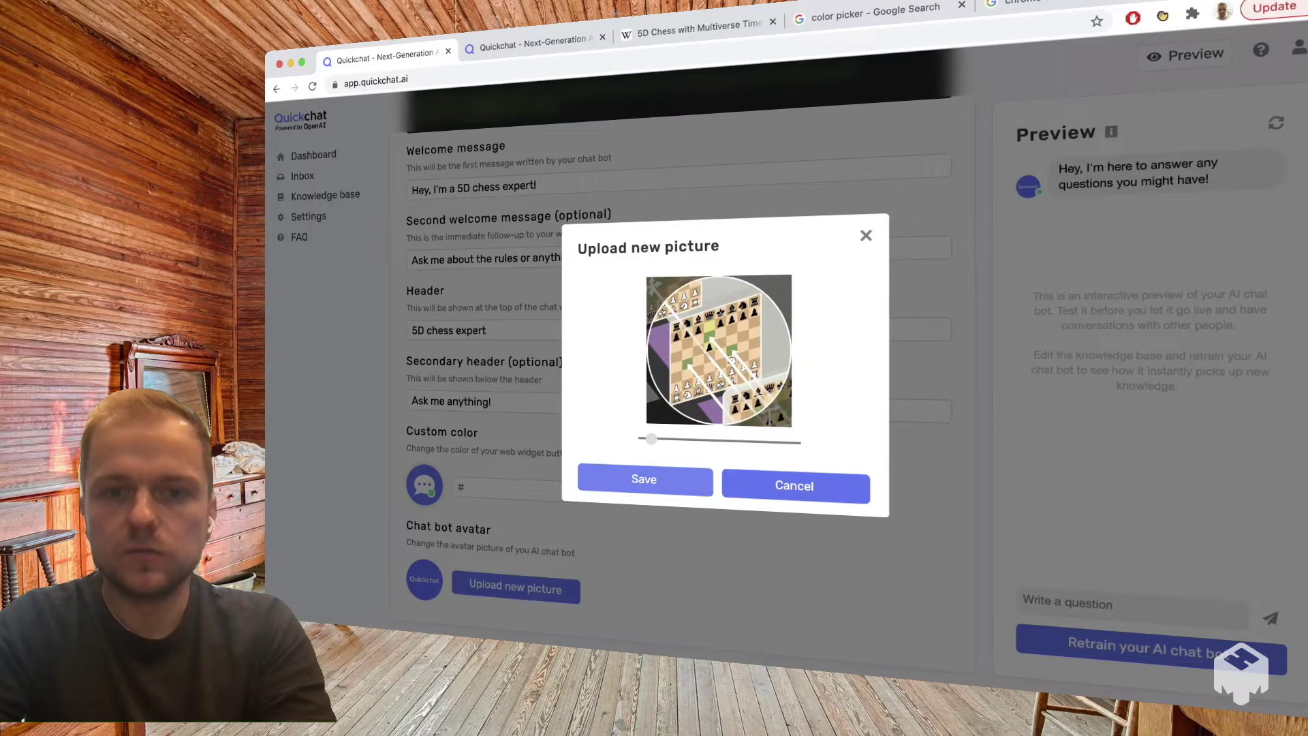
click(641, 479)
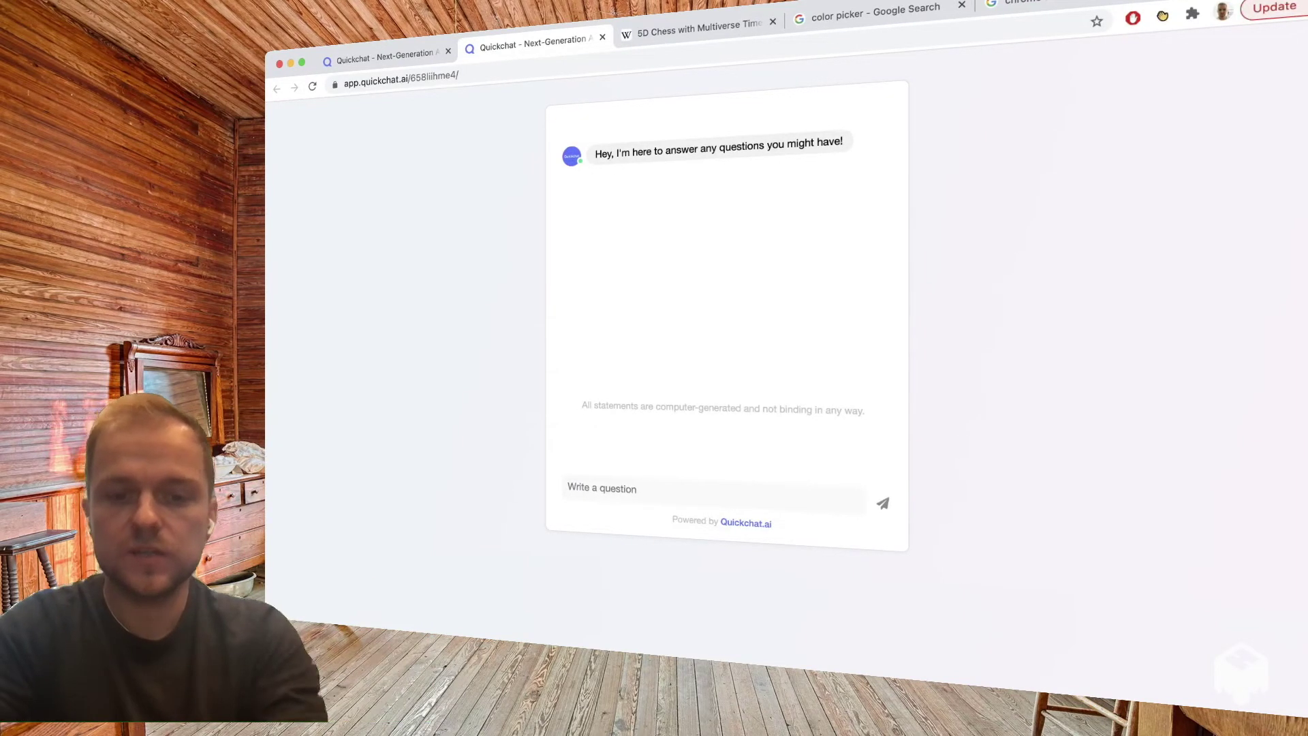
Step: Reload the public chat page to view the updated chat bot, and return to the Knowledge base page's introduction
key(super+r)
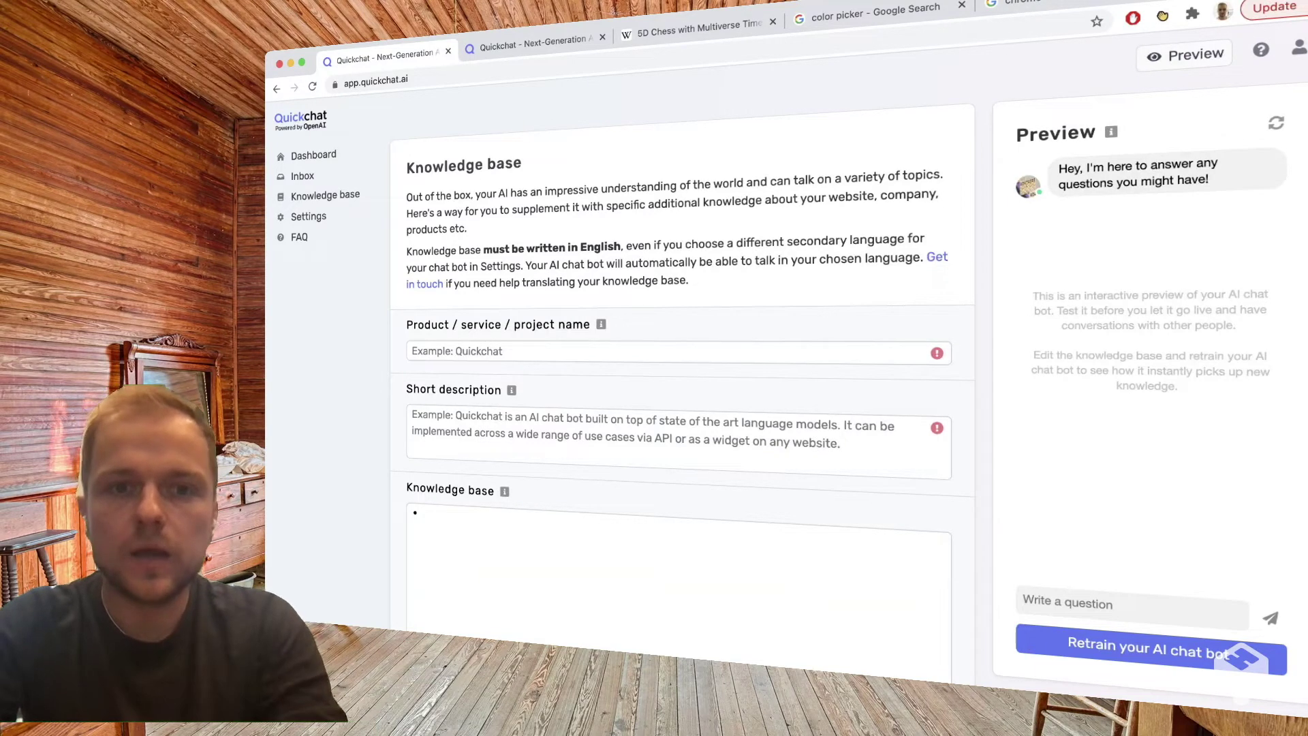
drag(555, 190, 621, 187)
click(620, 187)
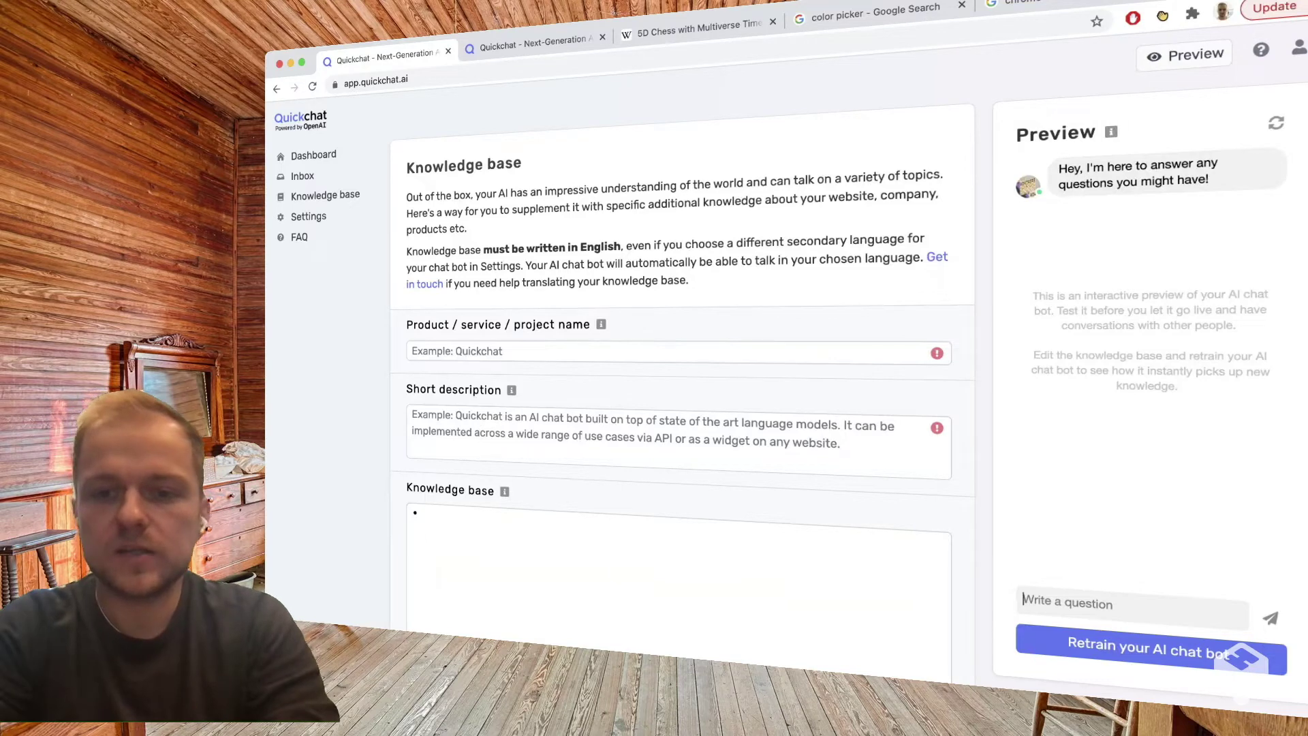
Step: Send the message "hey, how are you doing?" to the chat bot in the preview
text(he y)
key(BackSpace)
key(BackSpace)
text(y)
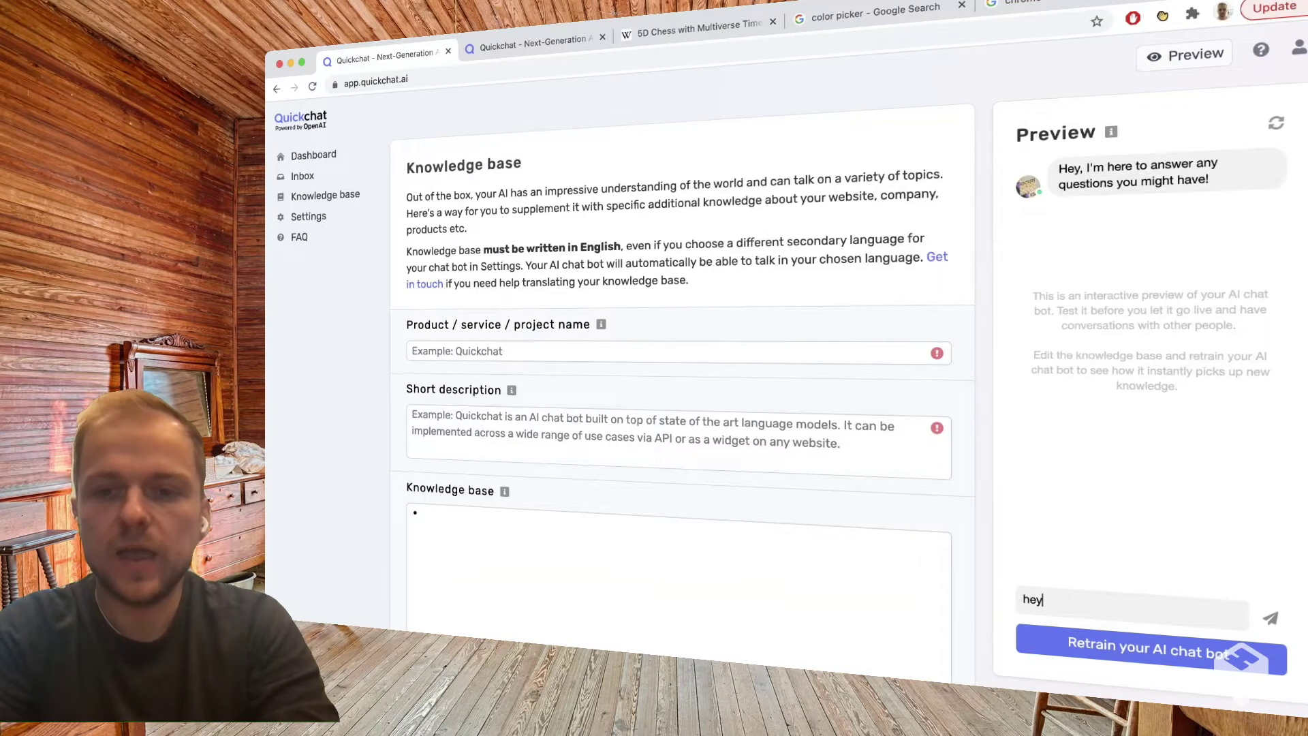
text(, how are you doing?)
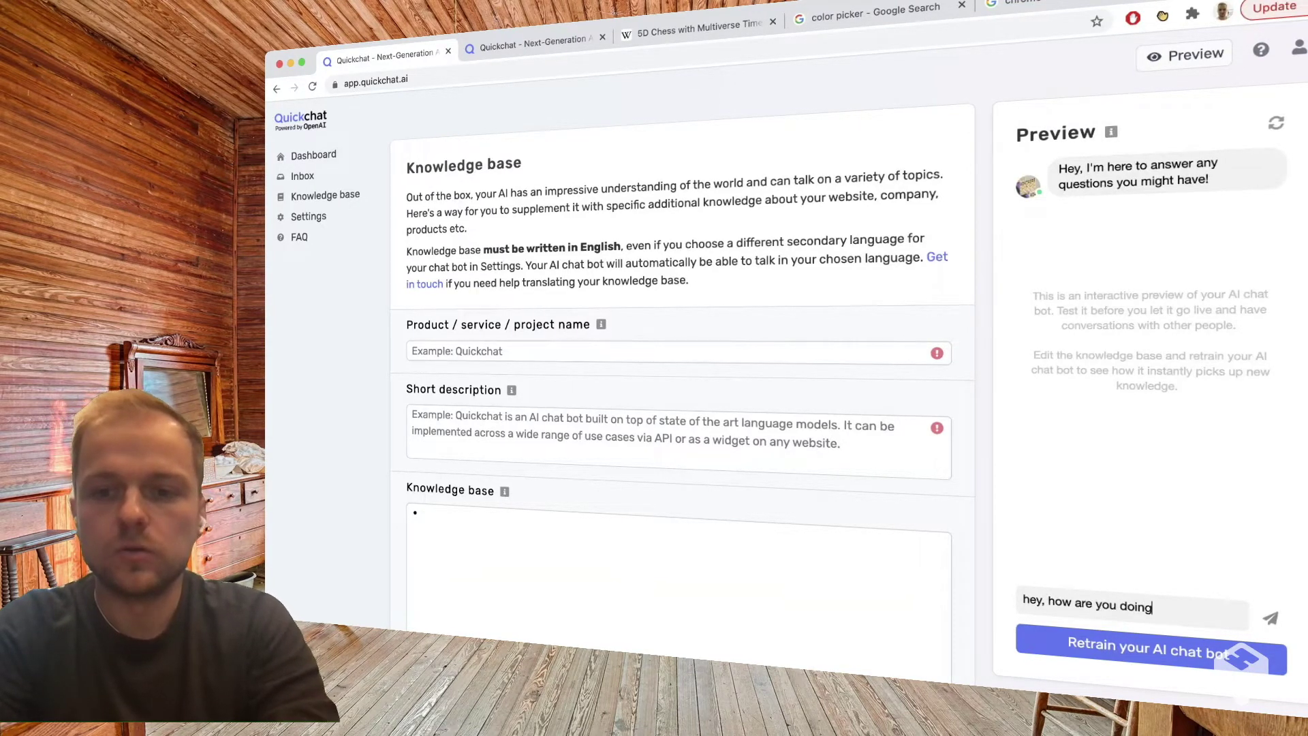
key(Return)
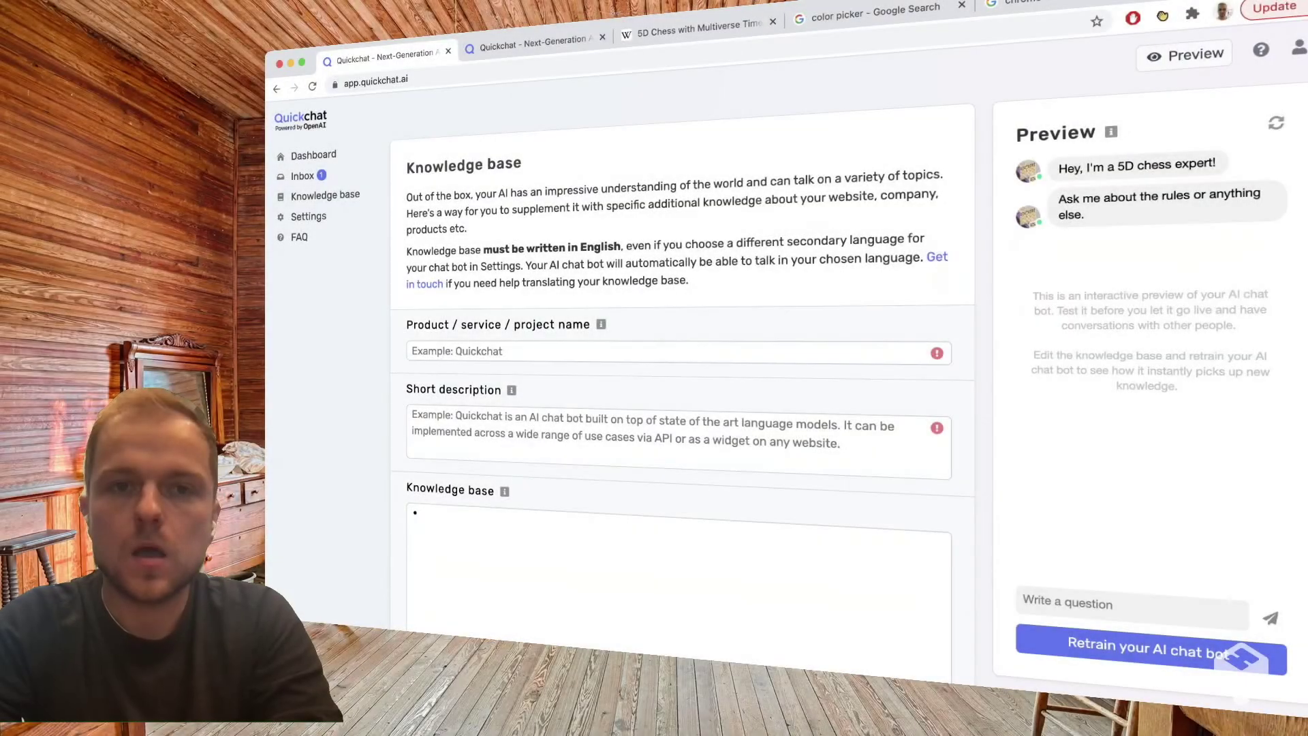
Step: Set the product / service / project name to "5D Chess"
click(411, 350)
text(5d)
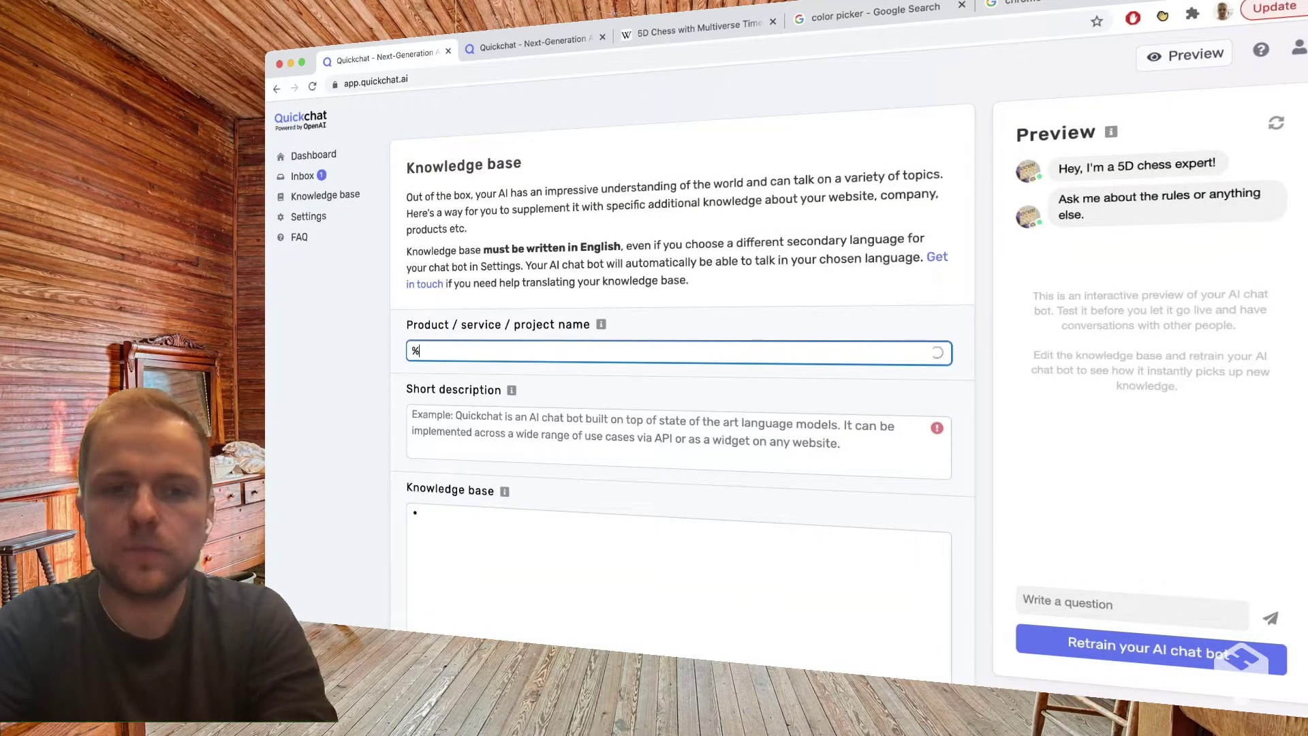
key(BackSpace)
text(D C)
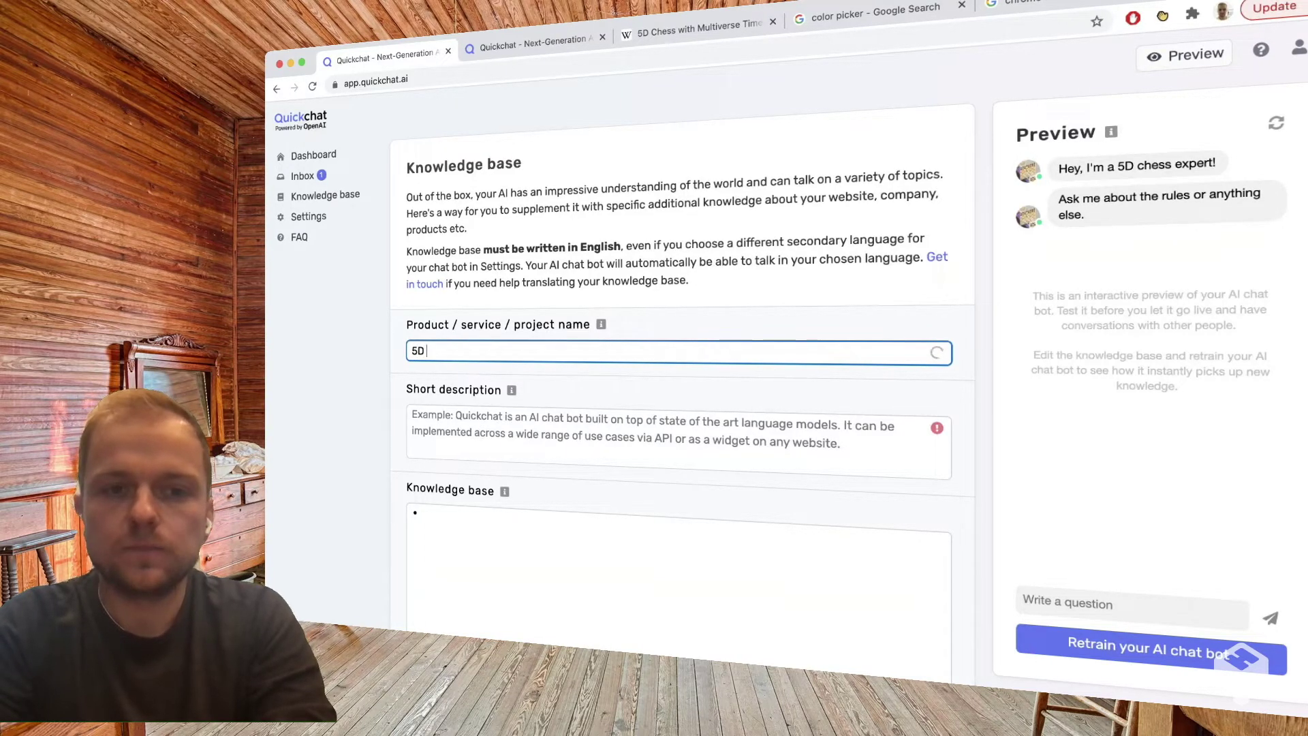
text(hess)
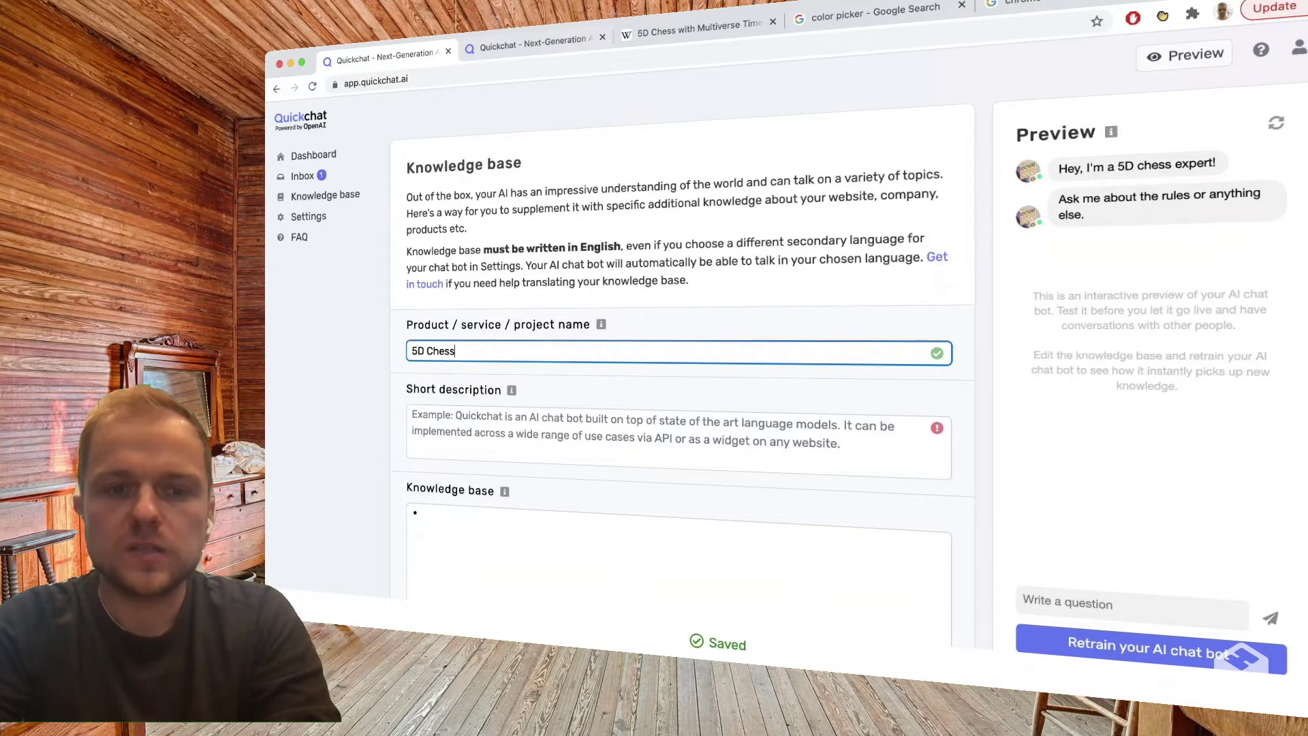
Step: Fill the short description from the Wikipedia article's opening: "5D Chess with Multiverse Time Travel is a 2020 chess variant video game."
click(690, 30)
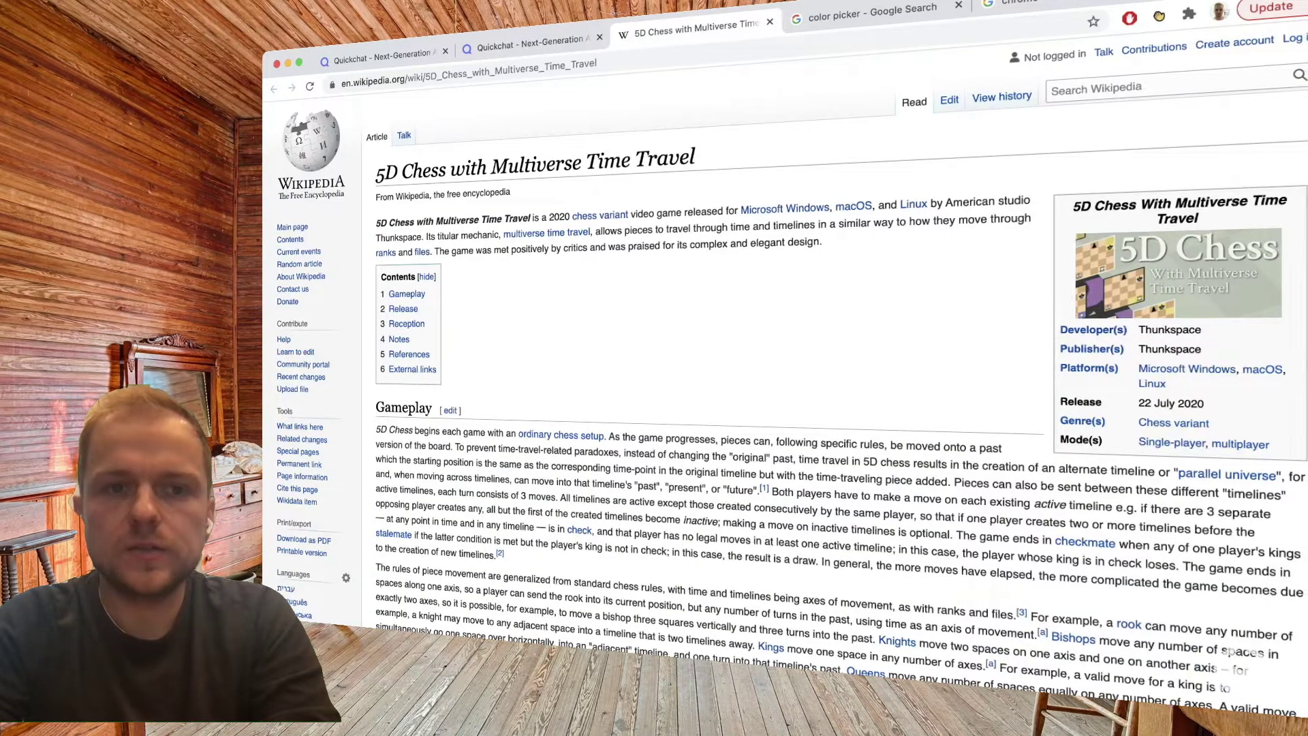
drag(379, 222, 683, 212)
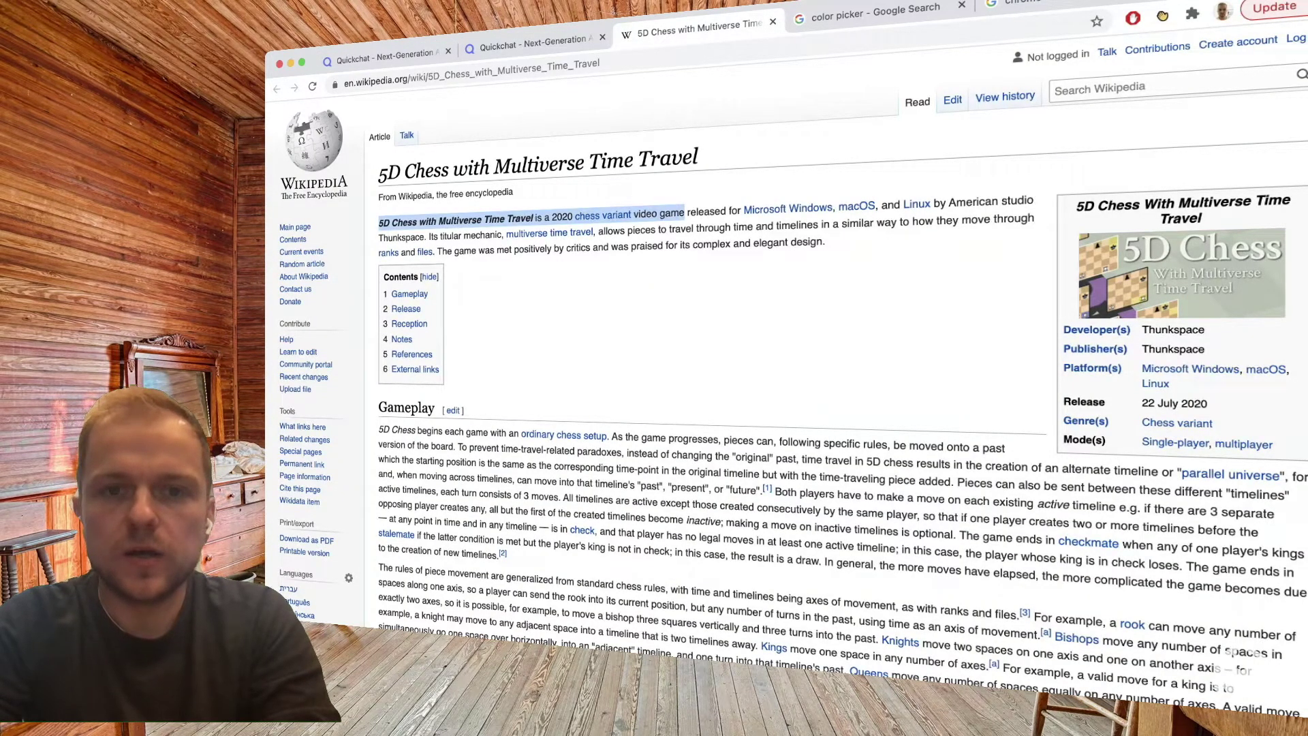
click(401, 55)
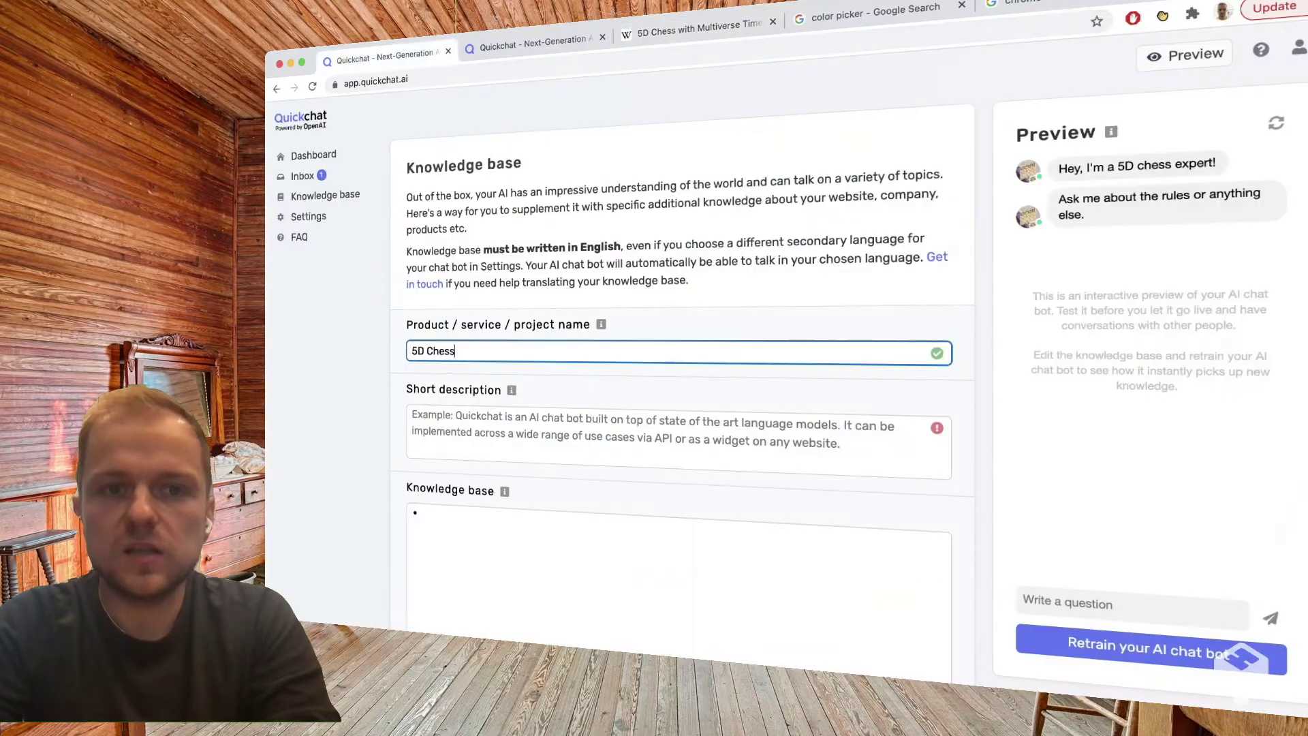
key(Tab)
text(5D Chess with Multiverse Time Travel is a 2020 chess variant video game.)
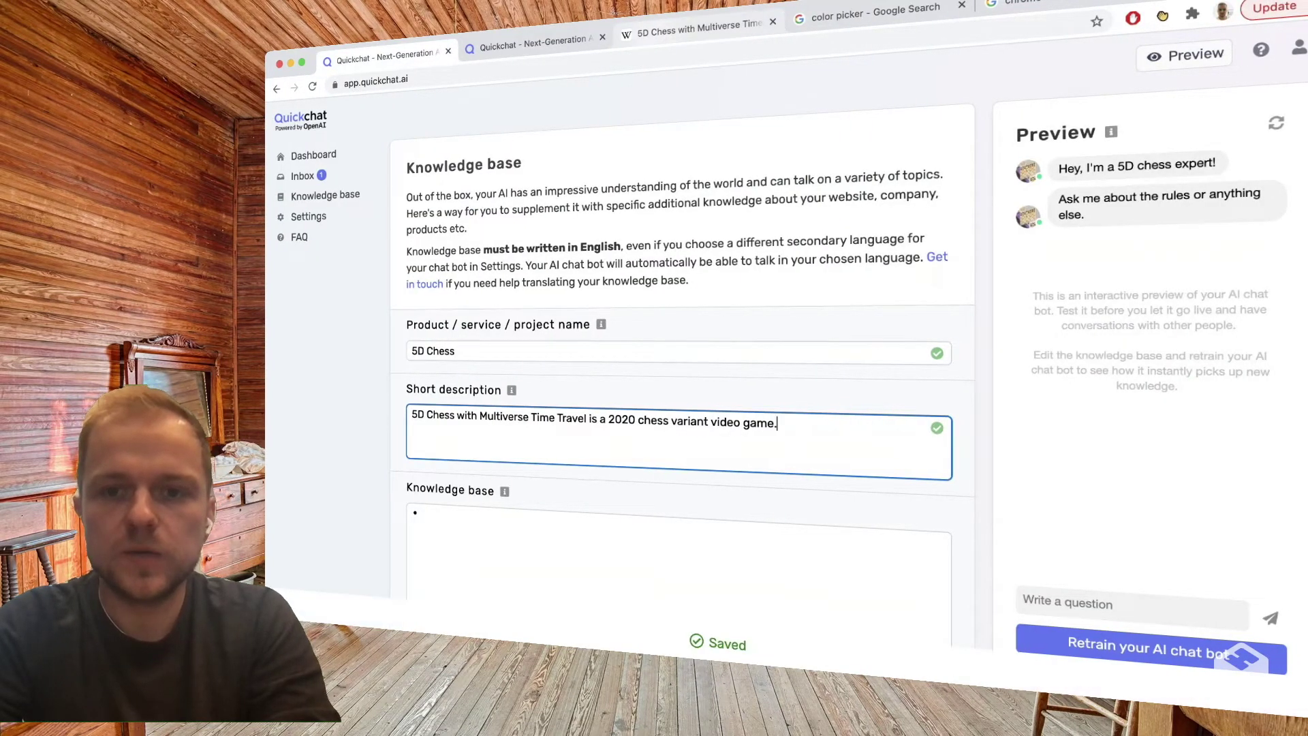
Step: Extend the short description from Wikipedia with "It allows pieces to travel through time and timelines in a similar way to how they move through ranks and files."
key(super+3)
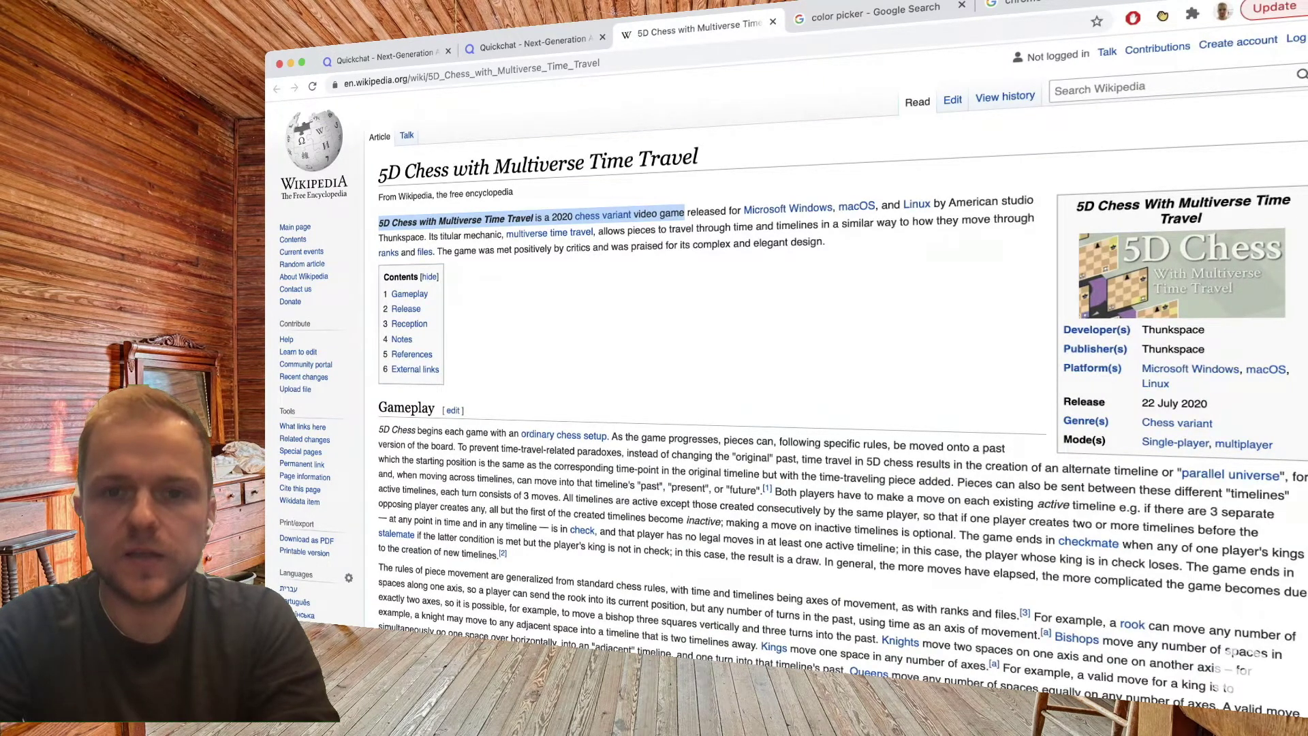
drag(598, 231, 434, 252)
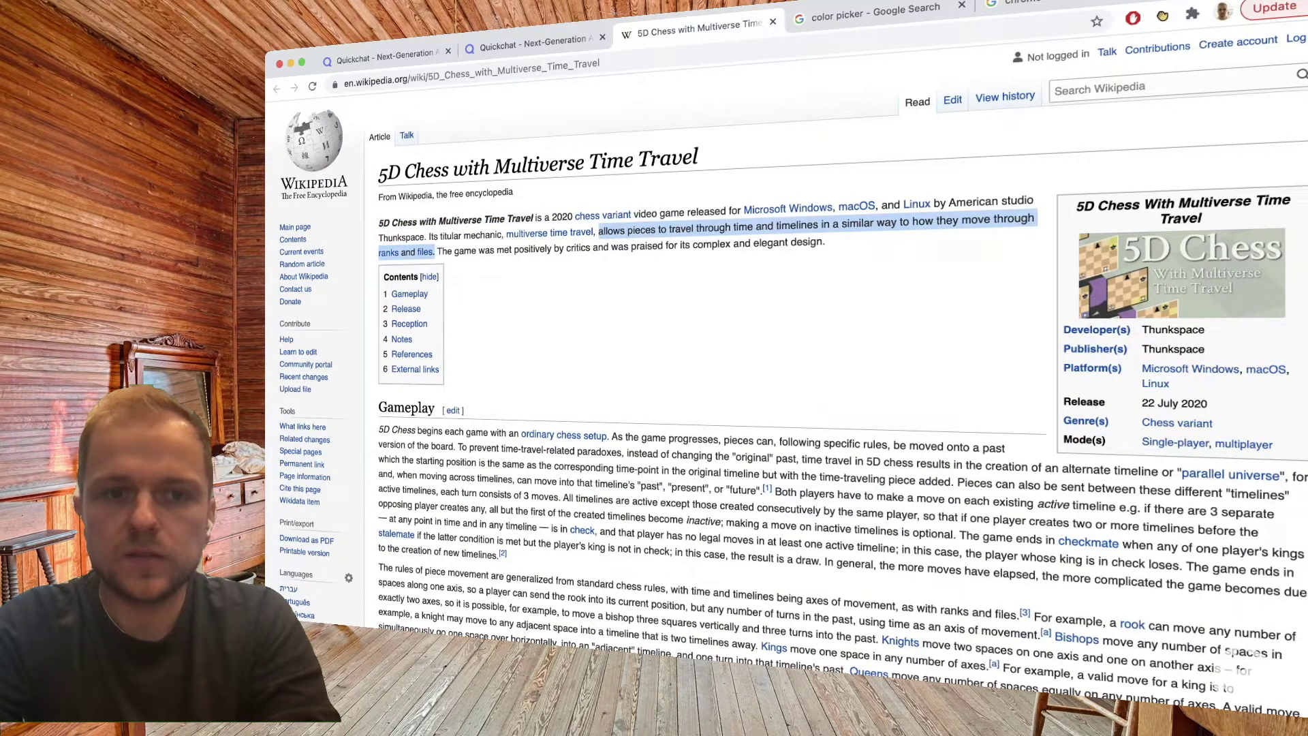
key(super+1)
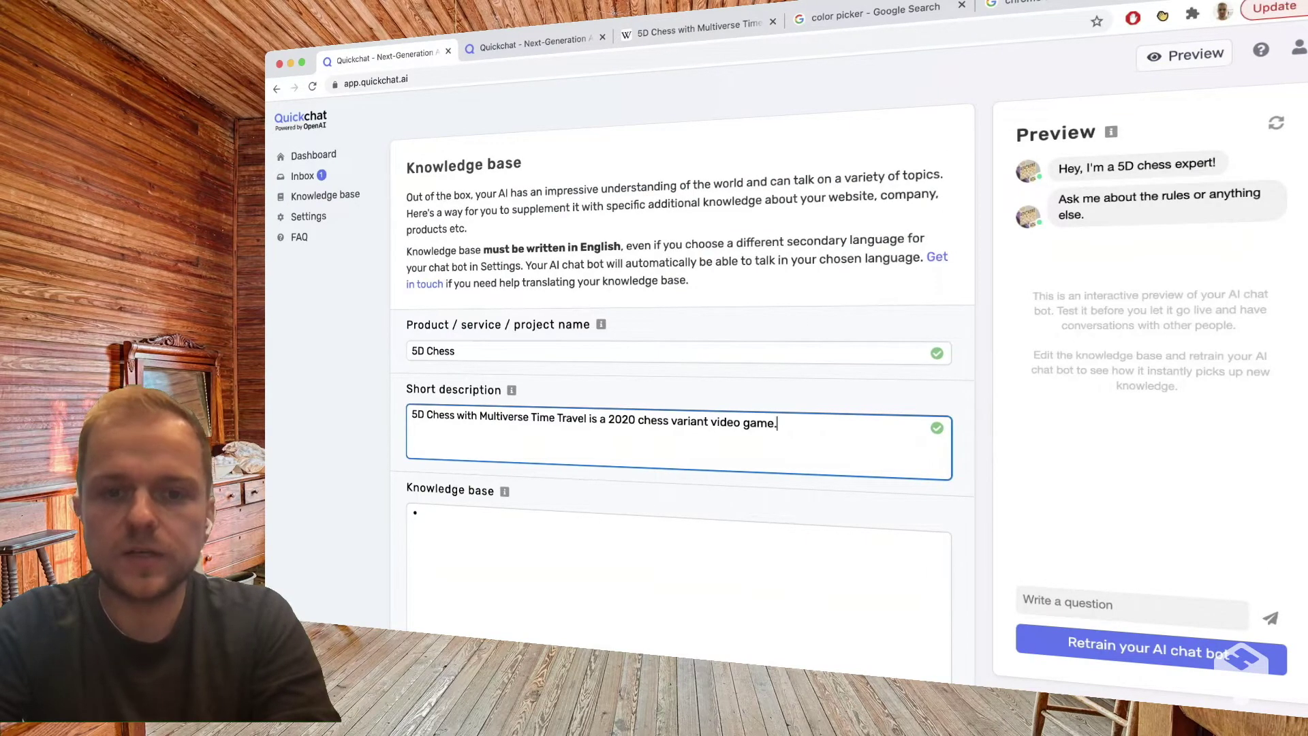
text(It allows pieces to travel through time and timelines in a similar way to how they move through ranks and files.)
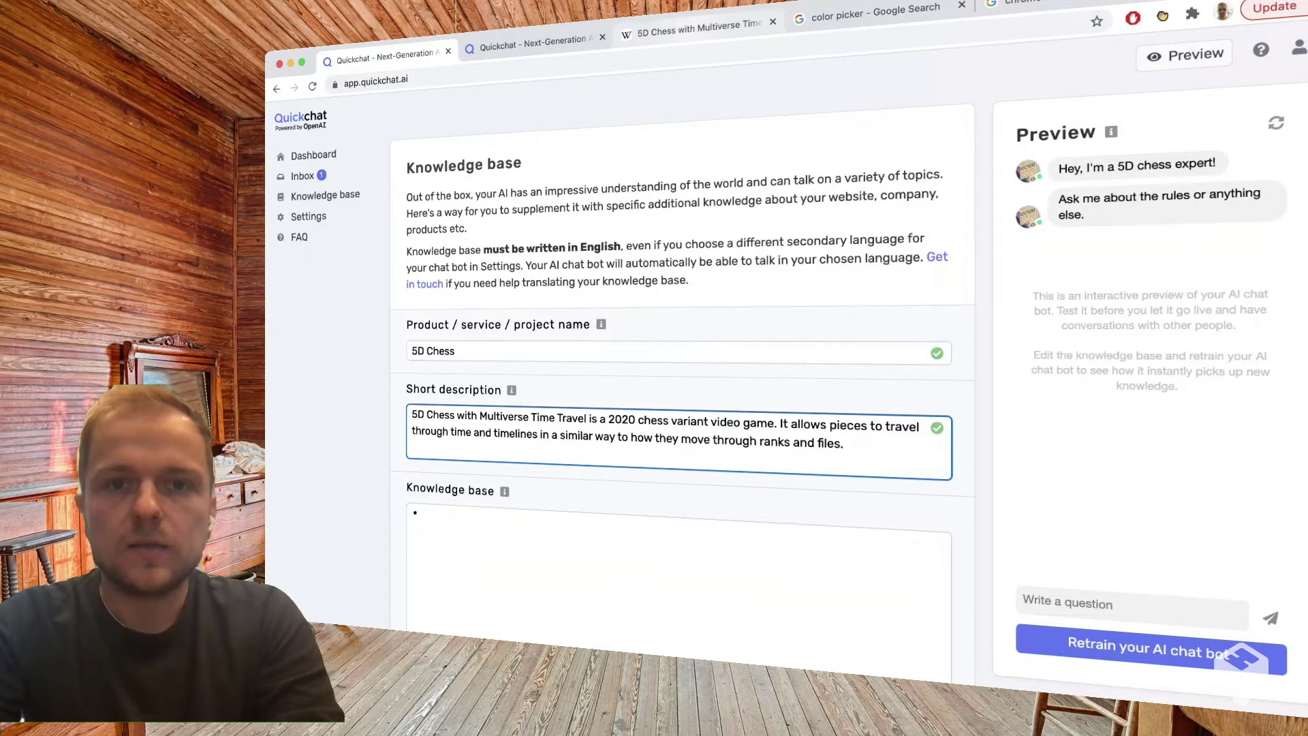
Step: Copy both paragraphs of the Wikipedia article's Gameplay section into the Knowledge base field, ending the first paragraph with a period
click(698, 28)
scroll(783, 409, down, 5)
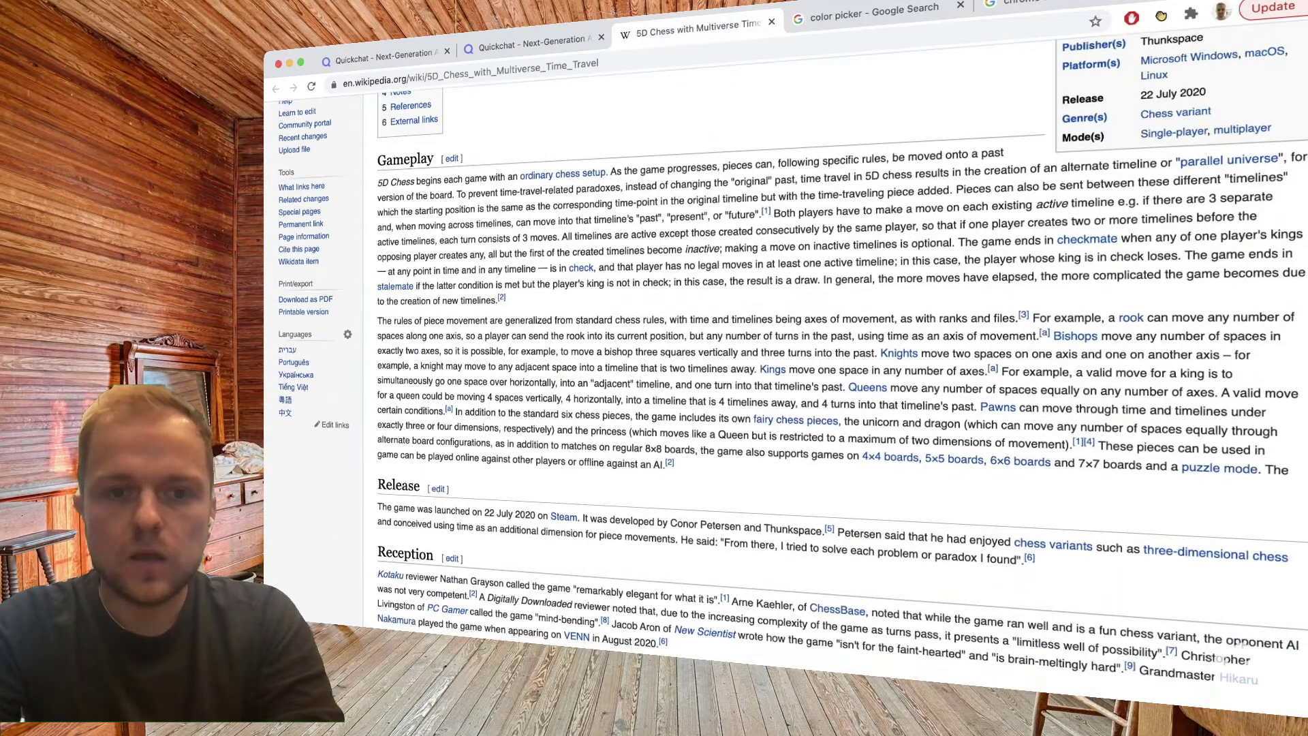
scroll(783, 409, down, 5)
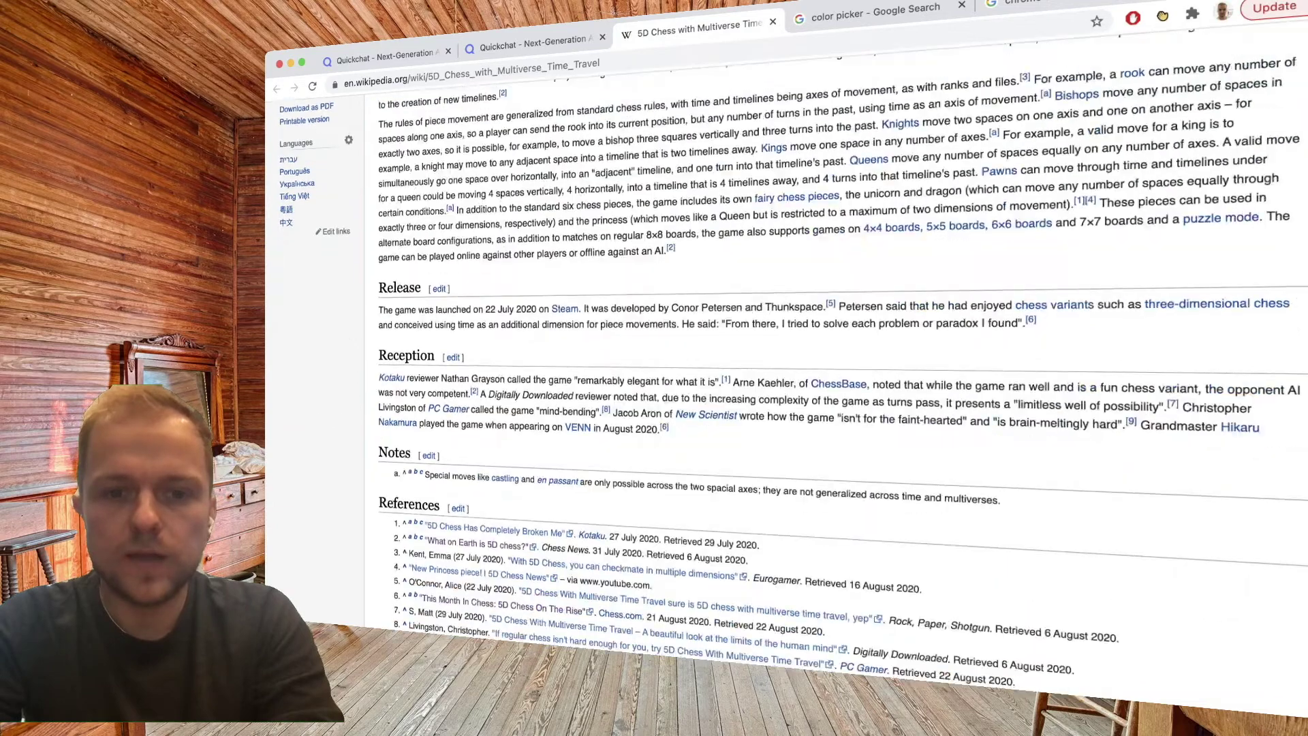
scroll(783, 408, up, 6)
scroll(783, 409, up, 1)
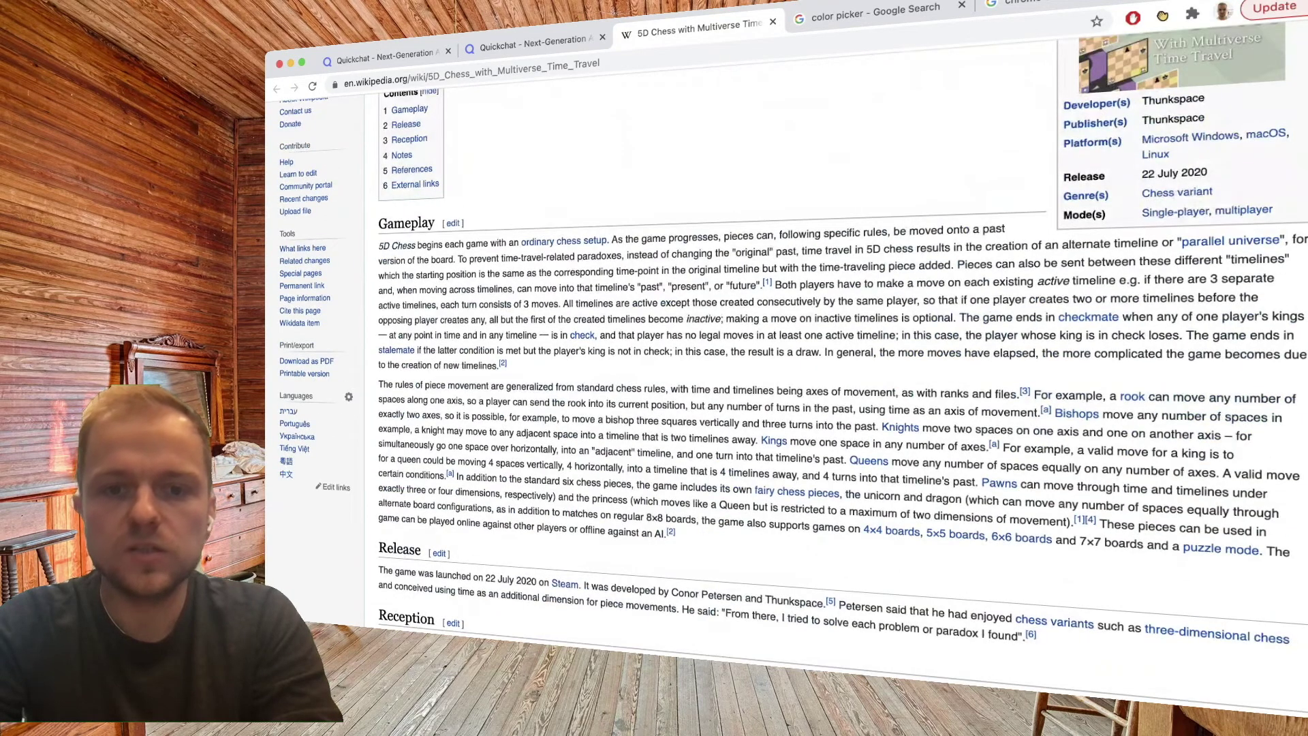
drag(675, 533, 379, 245)
key(super+c)
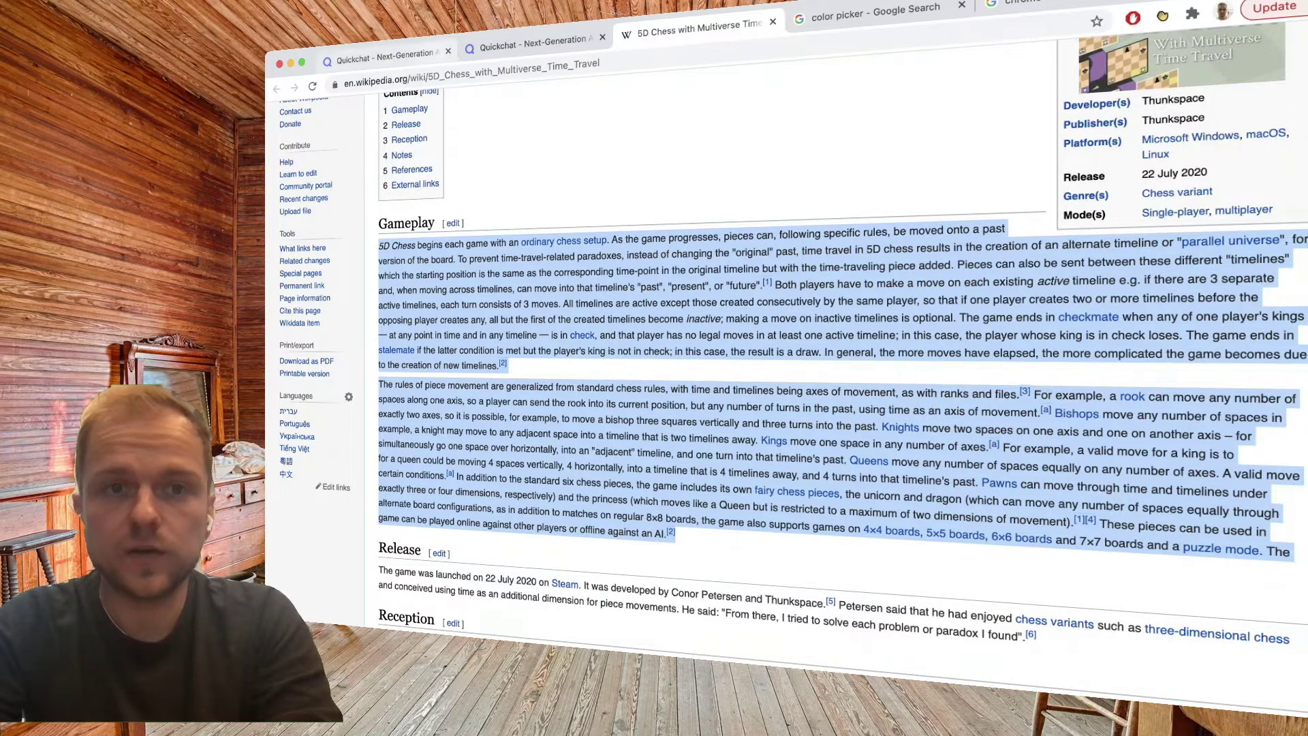
key(super+1)
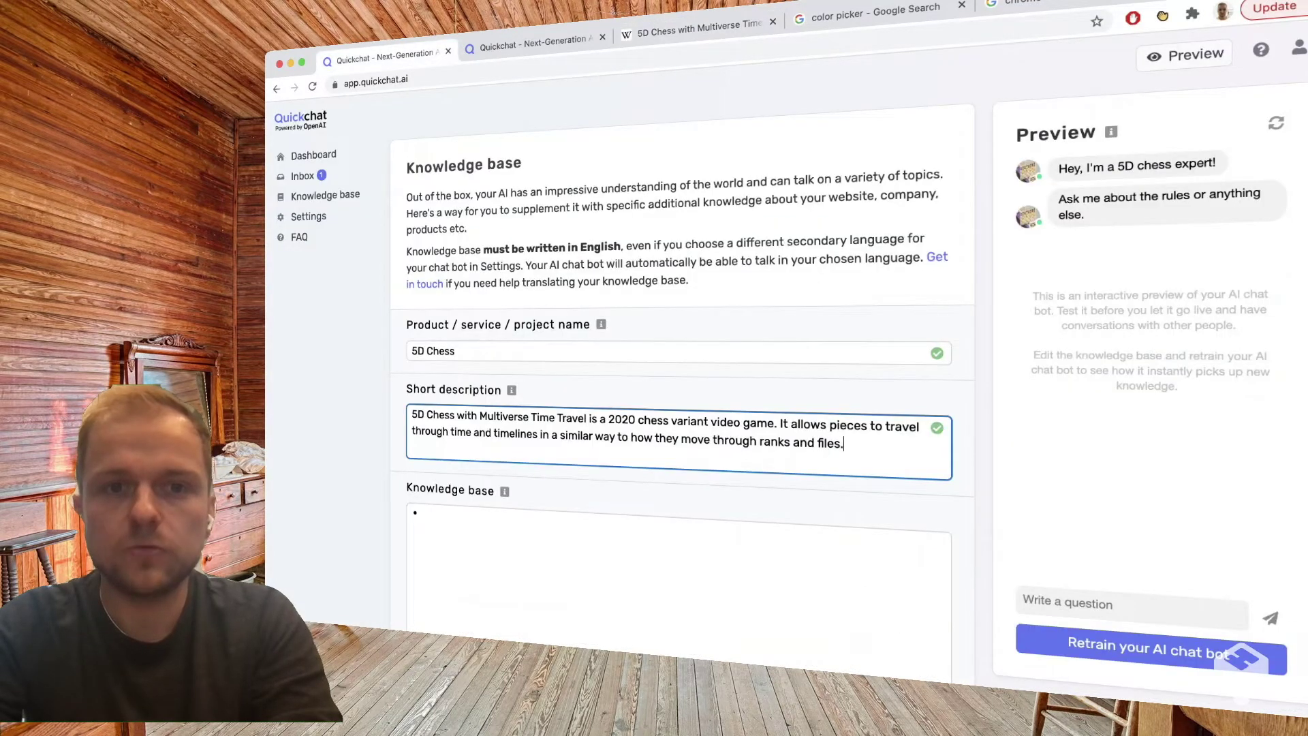
scroll(682, 388, down, 4)
click(424, 245)
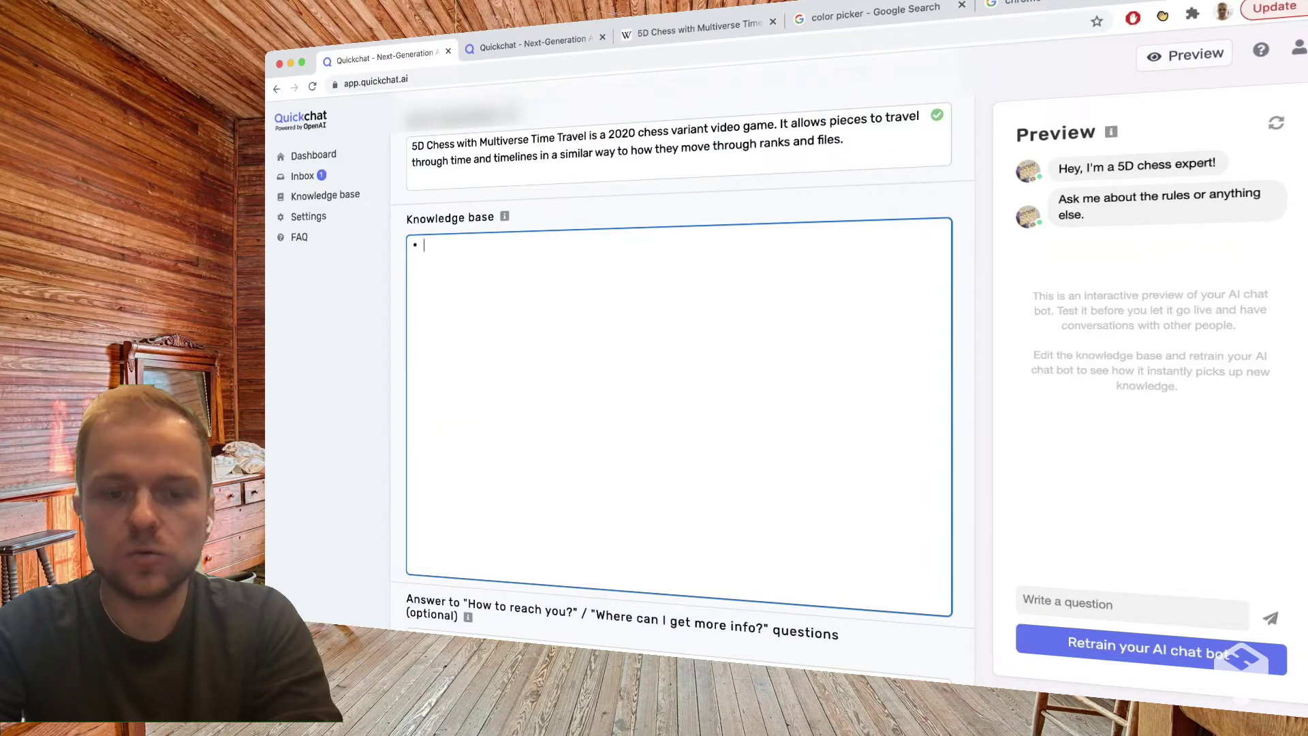
key(super+v)
text(.)
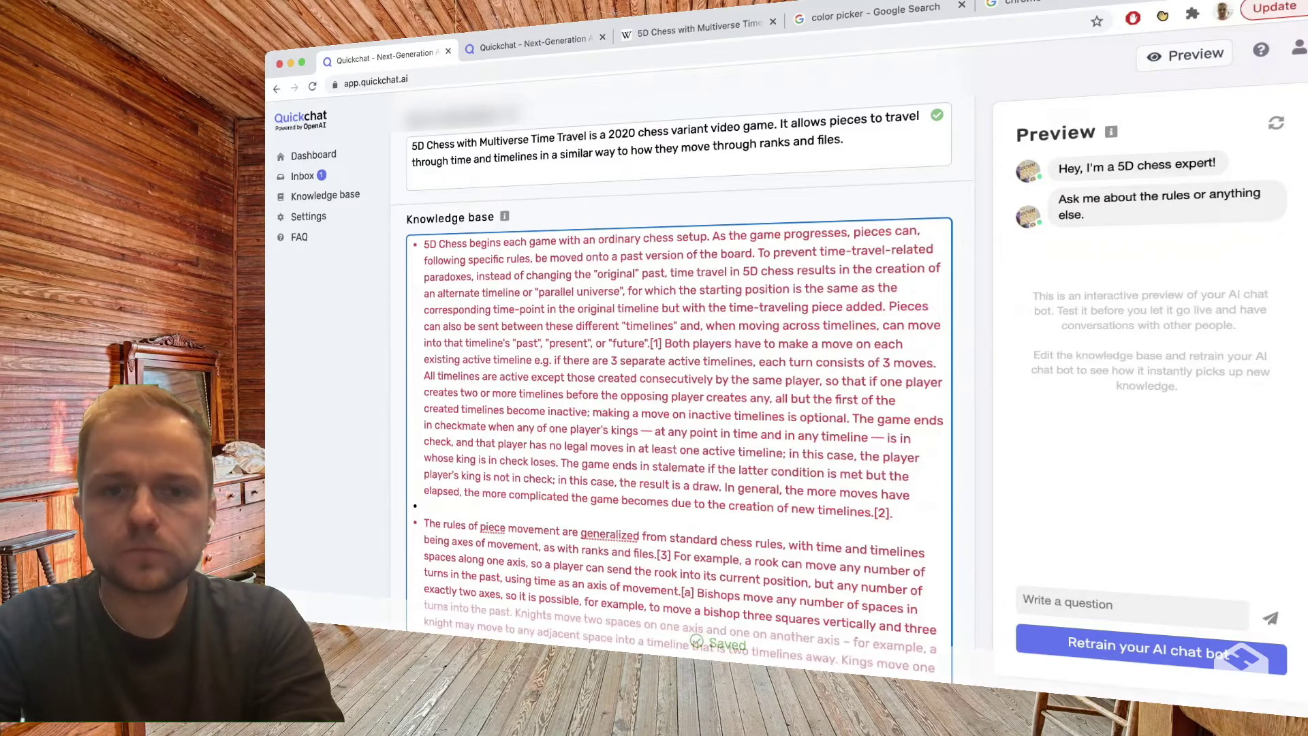
Step: Clean up the pasted knowledge base text by removing the bracketed citation marks and splitting the long paragraphs into short bullets
scroll(674, 375, down, 5)
scroll(677, 381, up, 5)
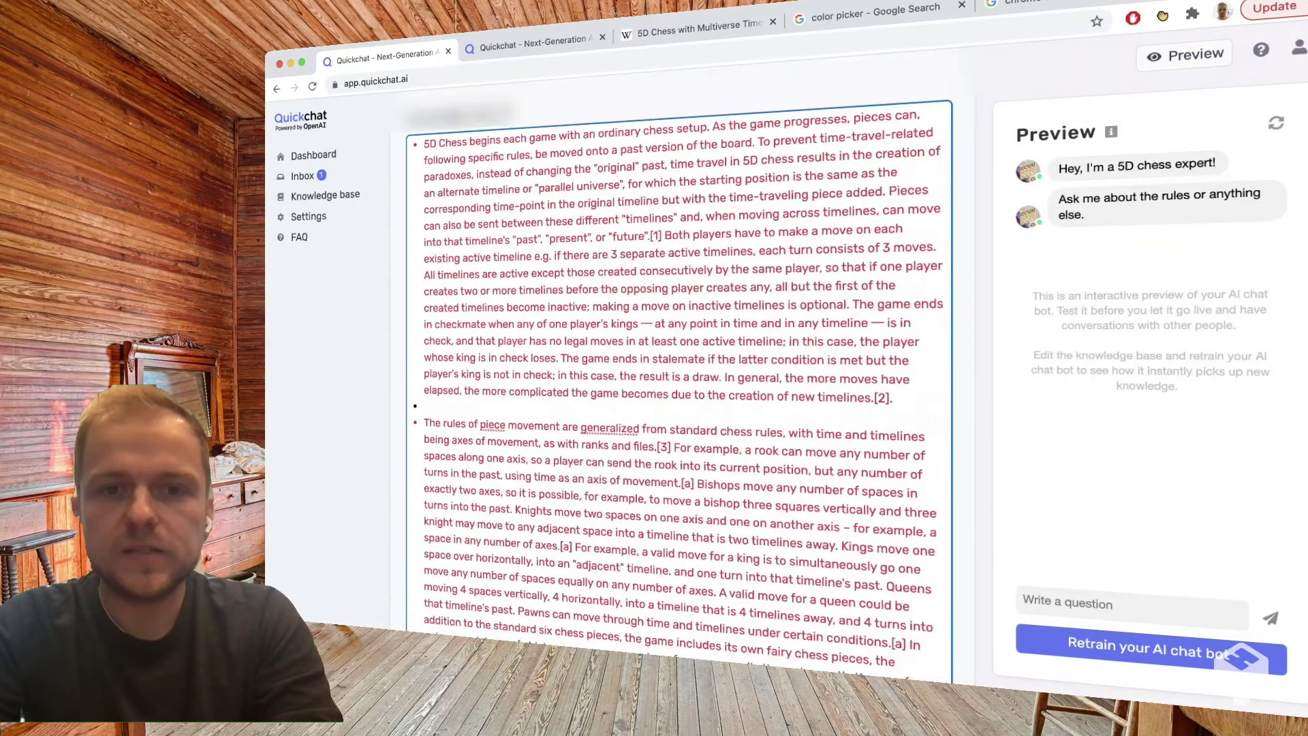
mouse_move(576, 502)
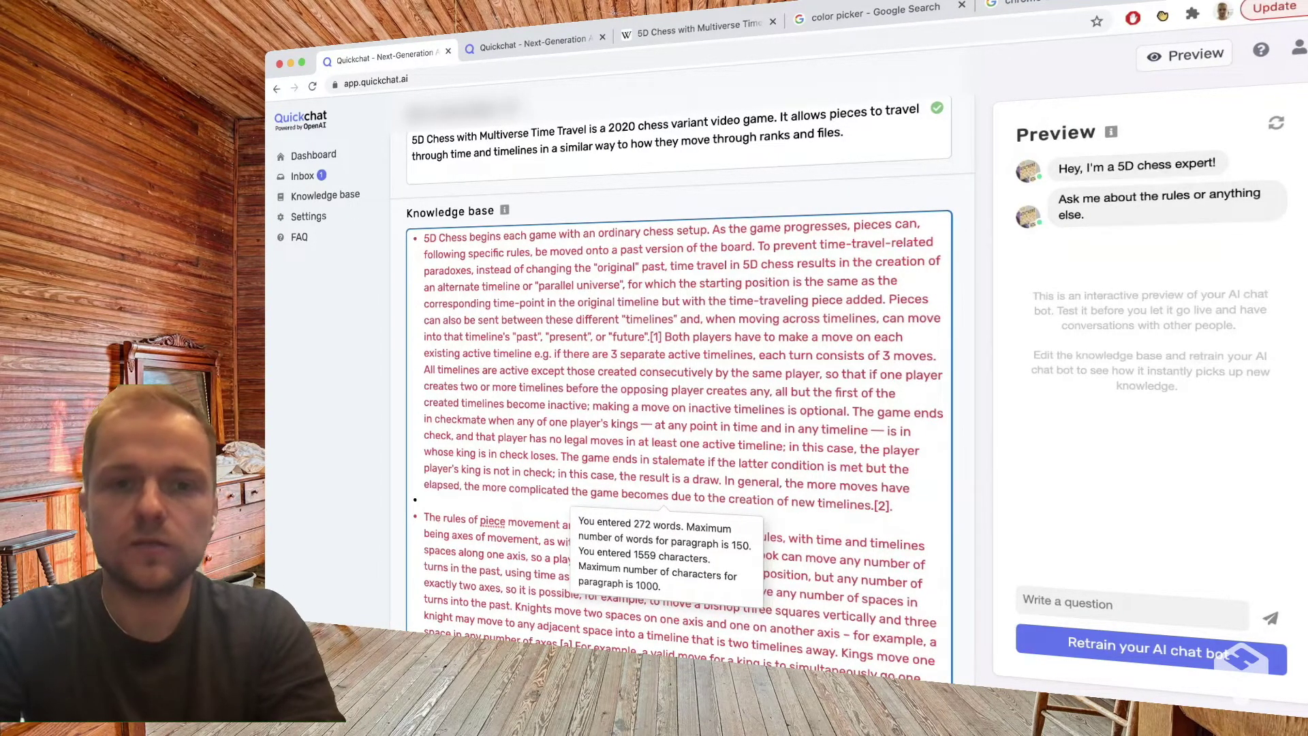
drag(665, 337, 651, 337)
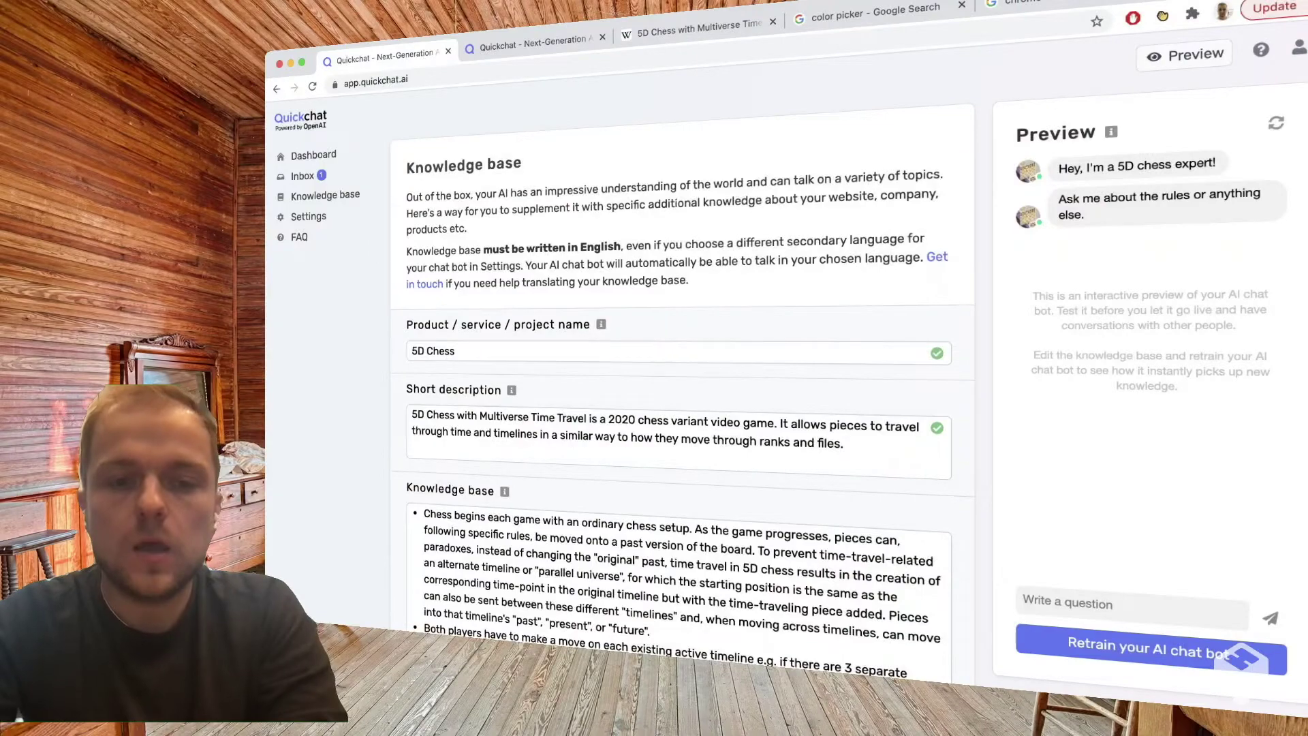
Step: Review the knowledge base bullets, from the opening rules through the piece movements to the online and offline play entry
scroll(678, 389, down, 6)
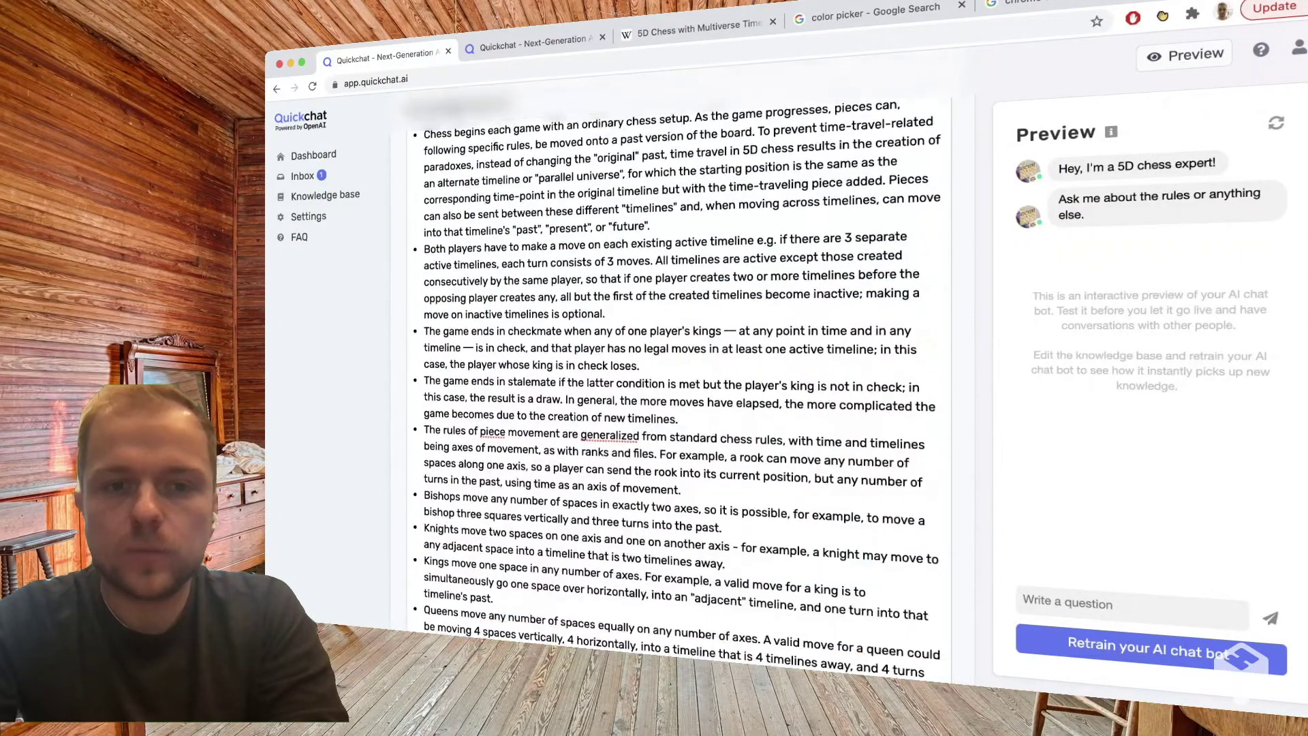
scroll(678, 388, down, 5)
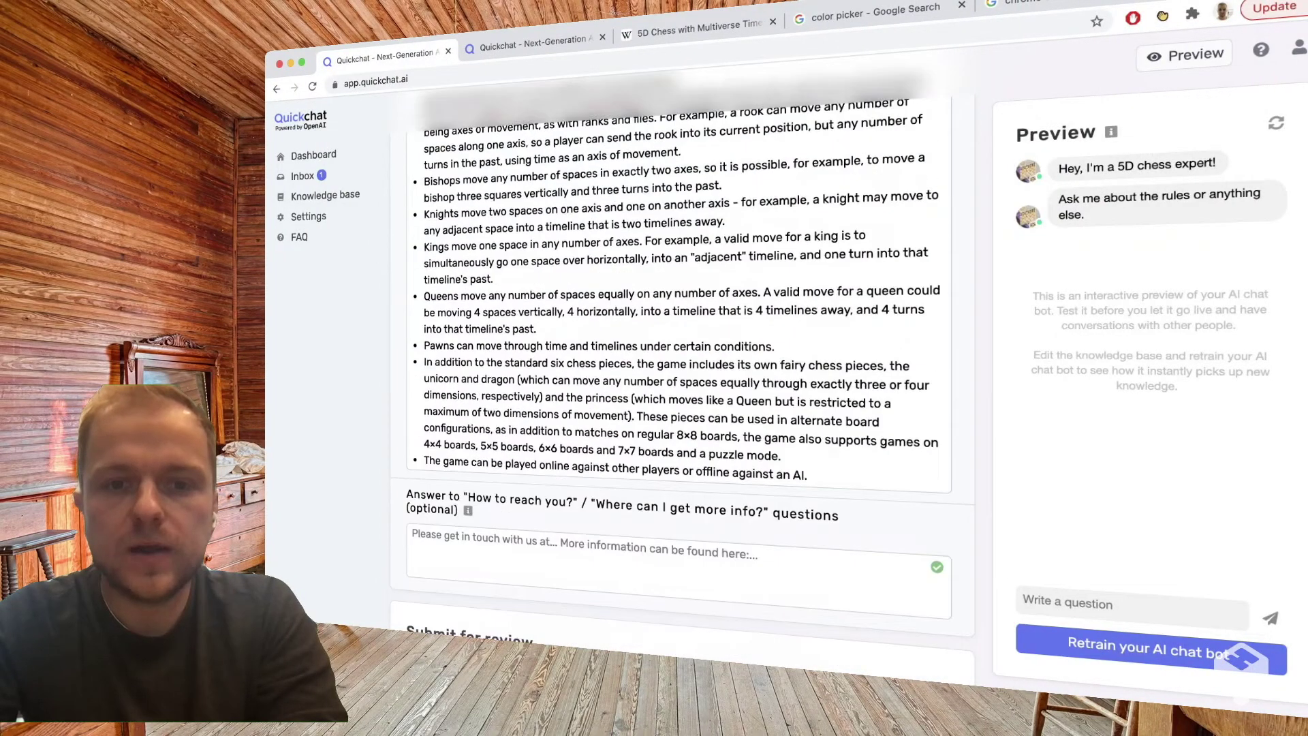
scroll(677, 388, up, 4)
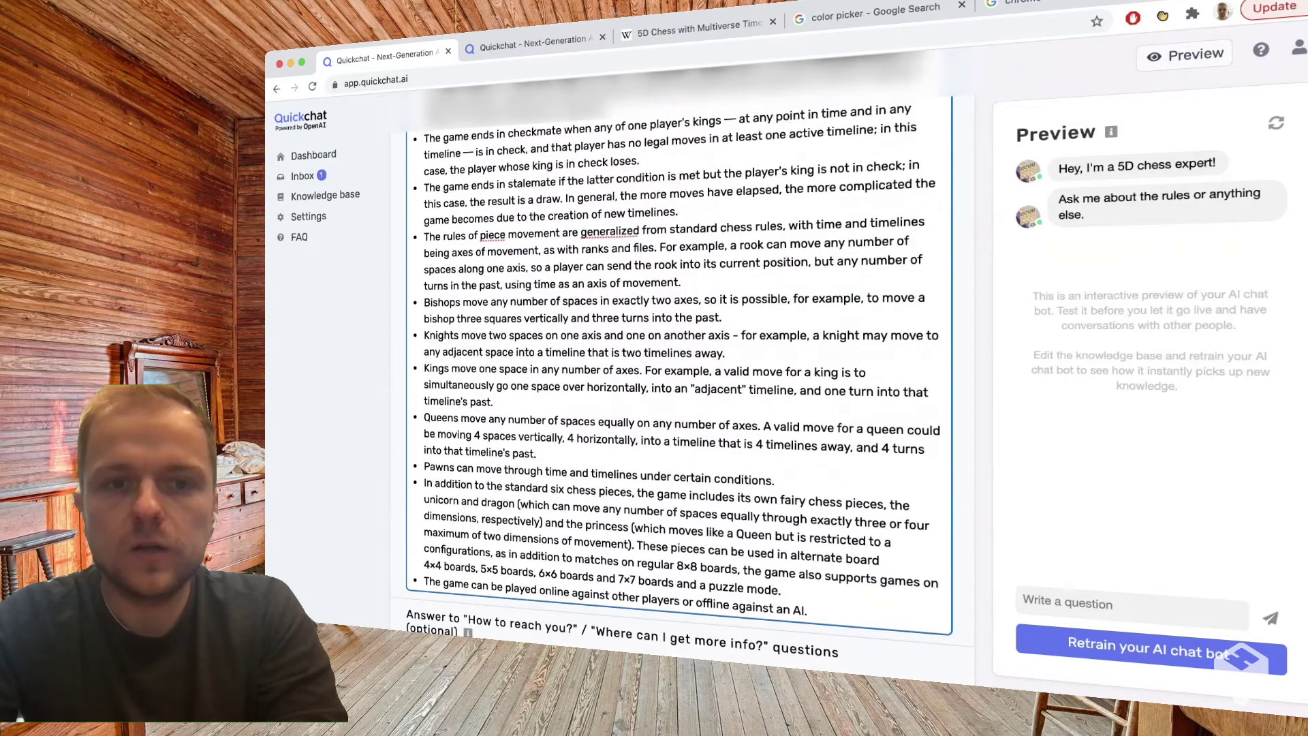
scroll(678, 388, up, 3)
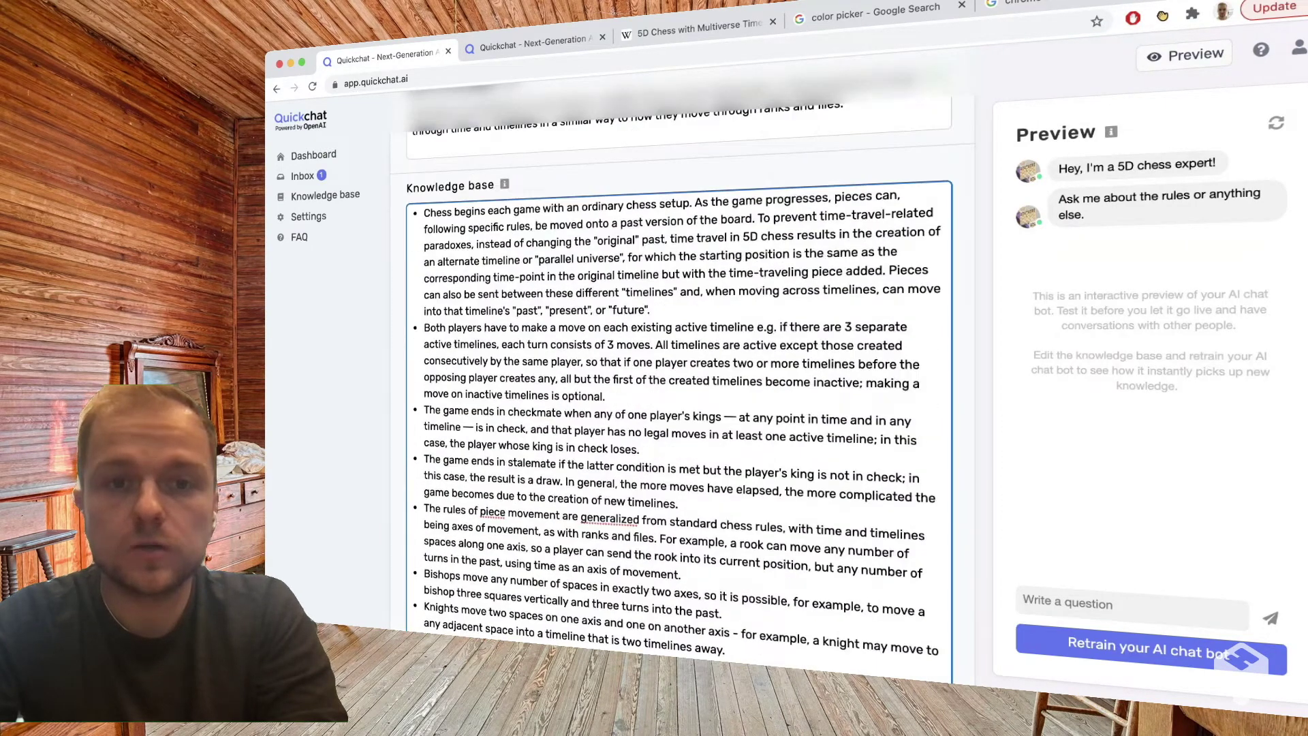
scroll(678, 388, down, 4)
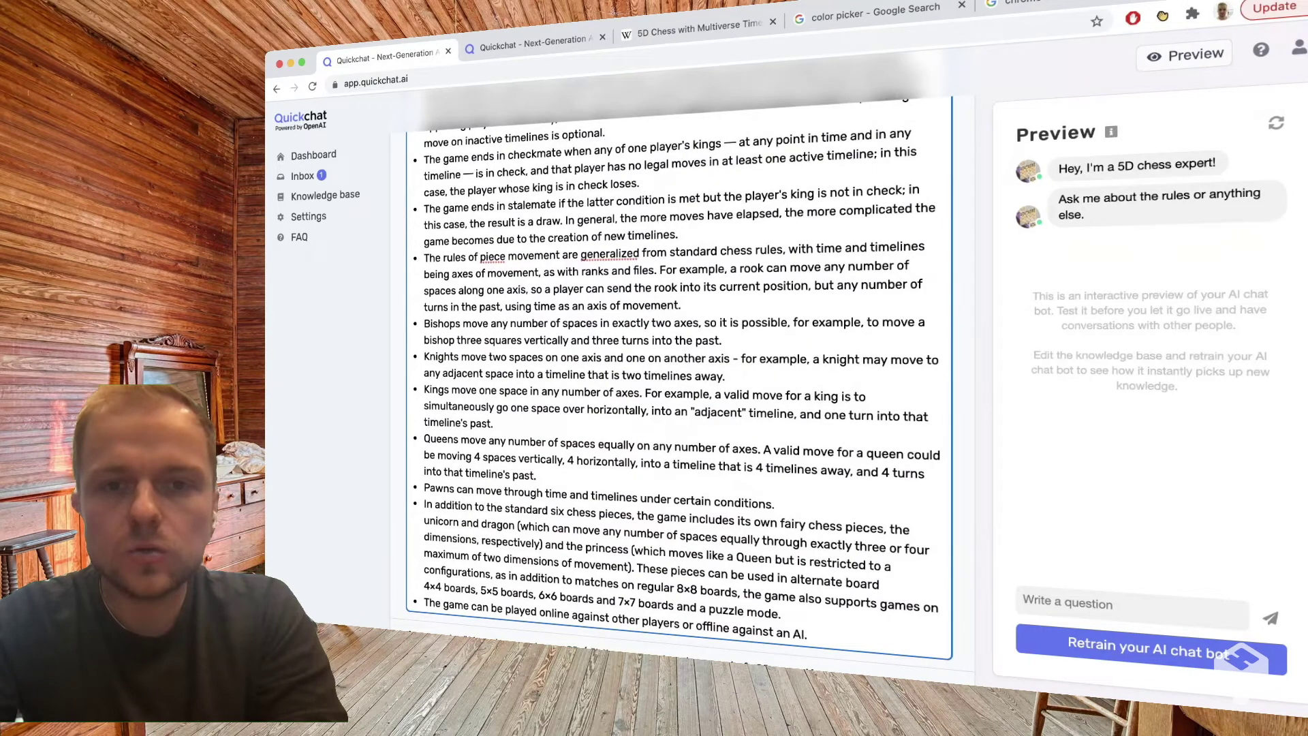
scroll(678, 389, up, 2)
scroll(678, 388, up, 3)
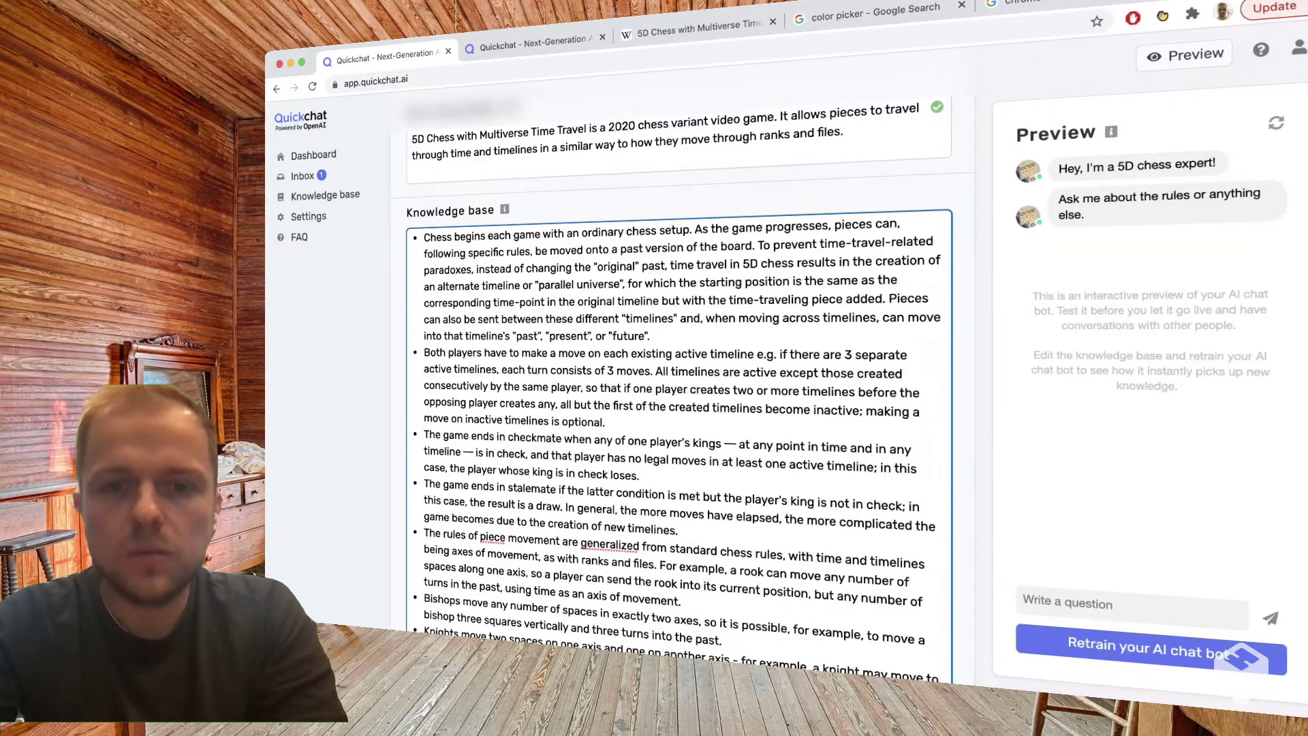
Step: Try splitting the fairy chess pieces bullet before "These pieces can be used in alternate board configurations", and merge the two parts back together
scroll(666, 404, down, 6)
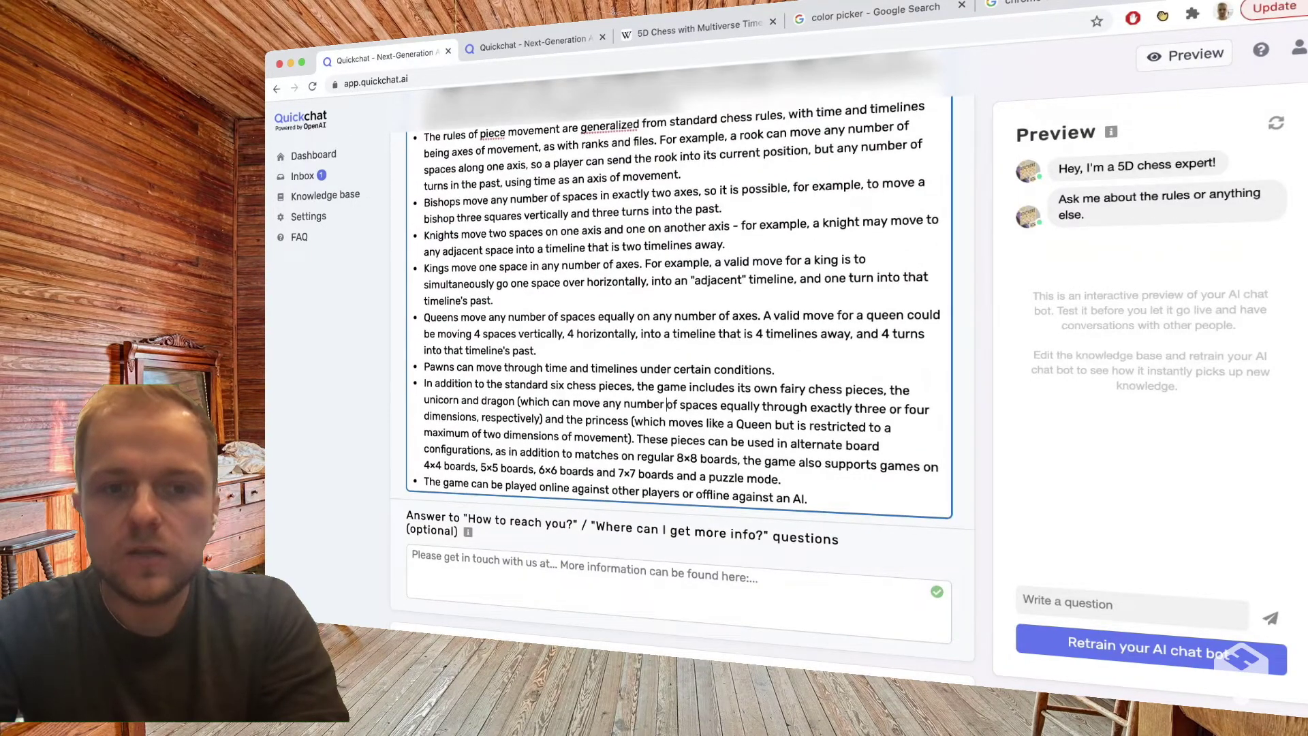
drag(480, 401, 422, 384)
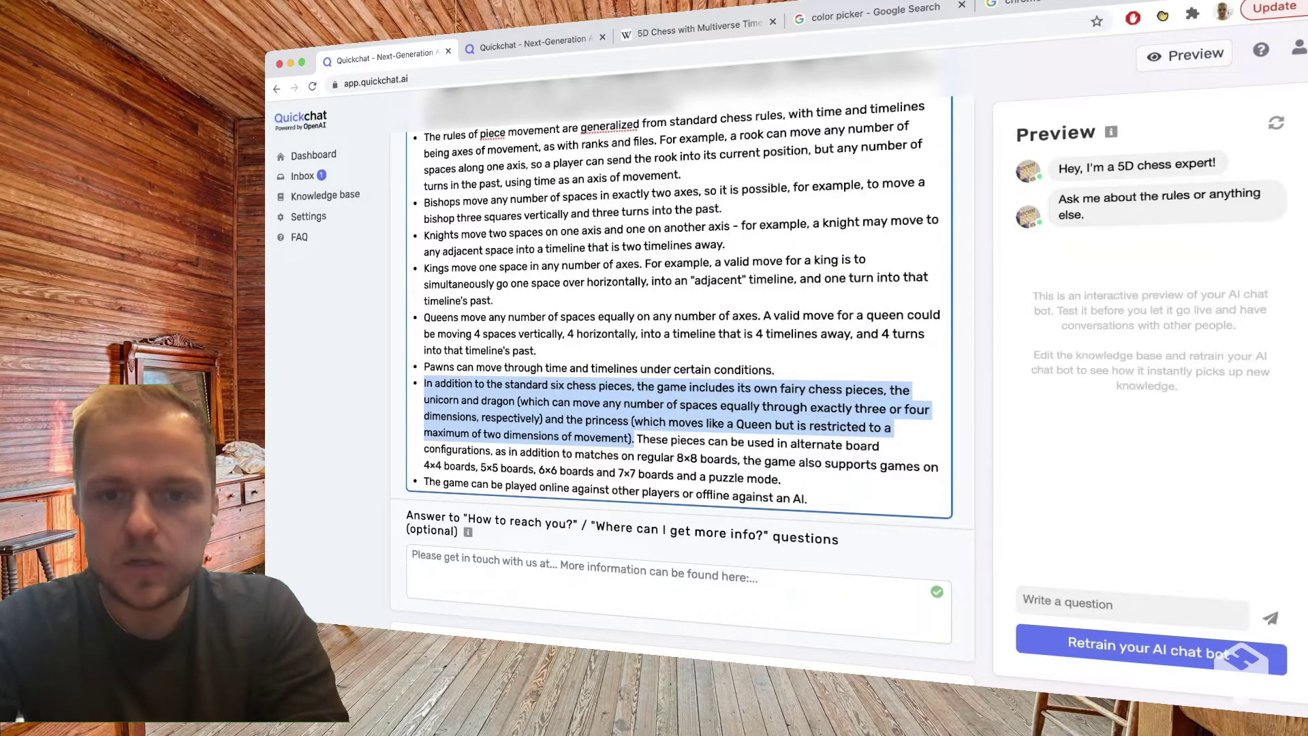
click(611, 420)
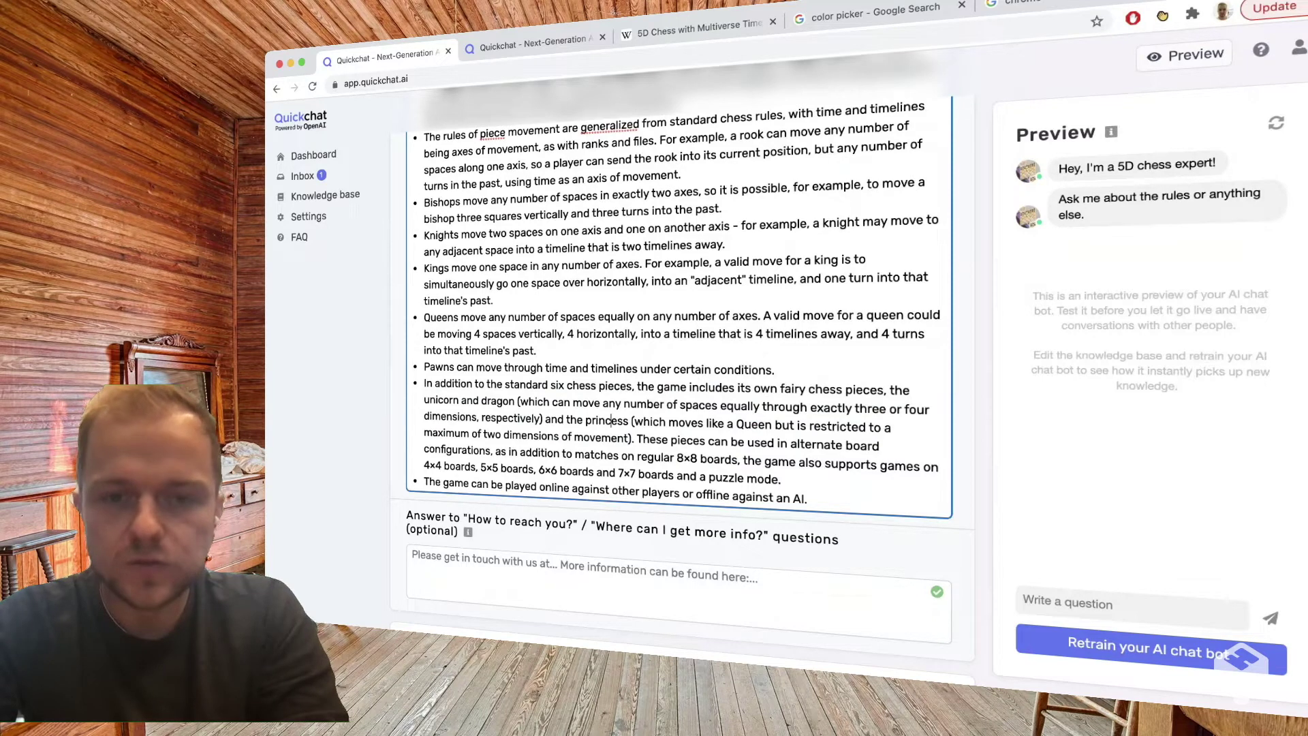
click(636, 438)
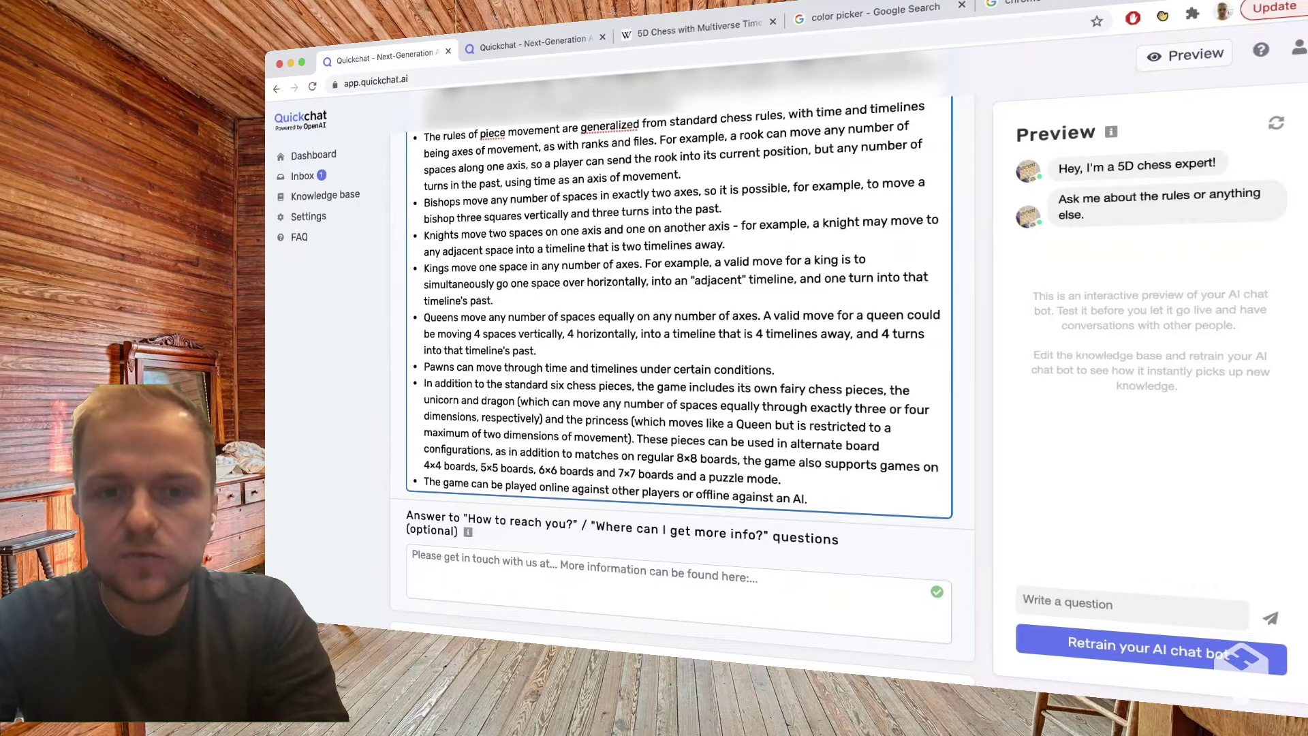
drag(642, 439, 705, 441)
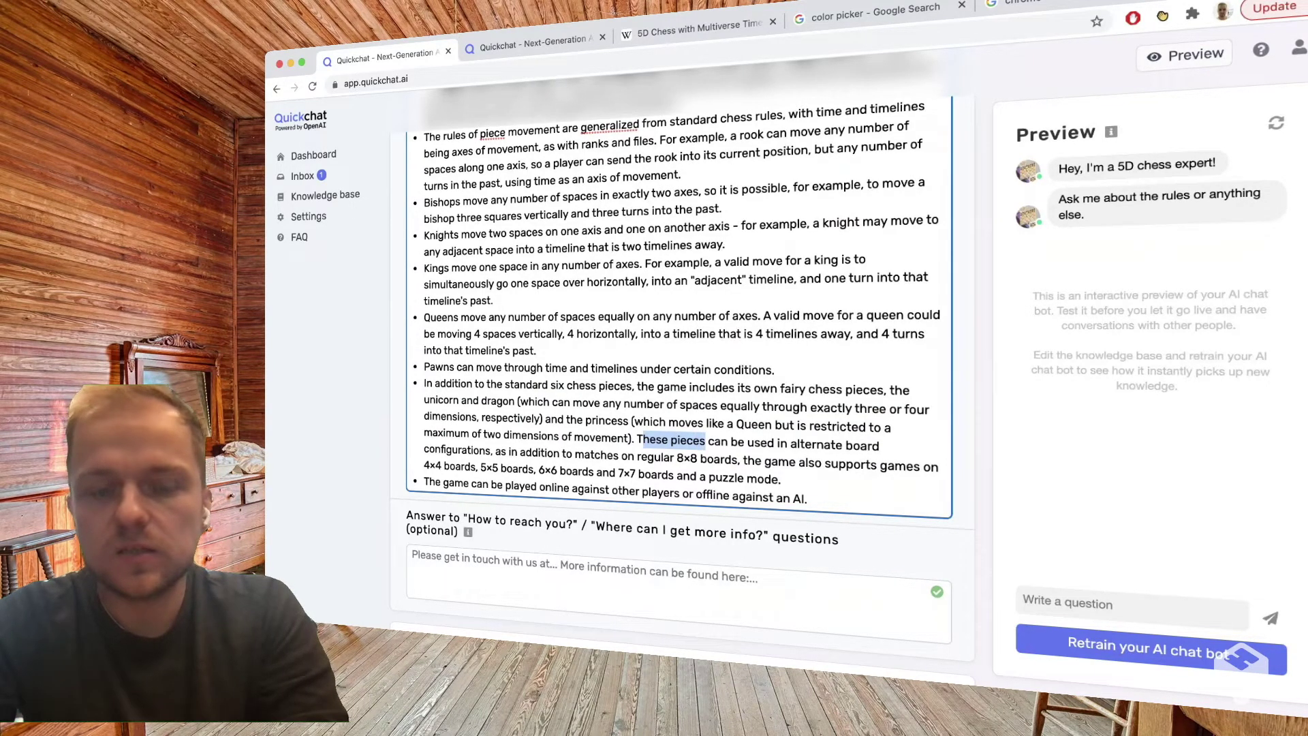
click(649, 439)
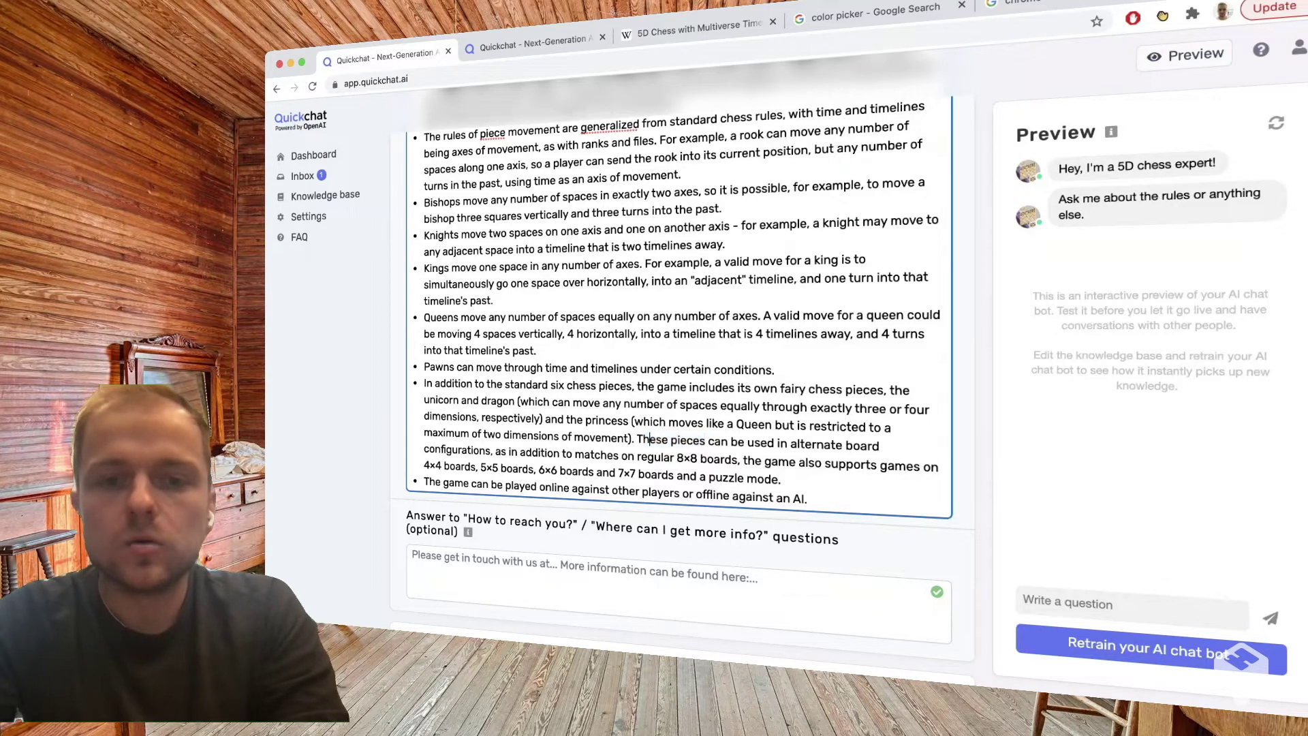
click(637, 438)
key(Return)
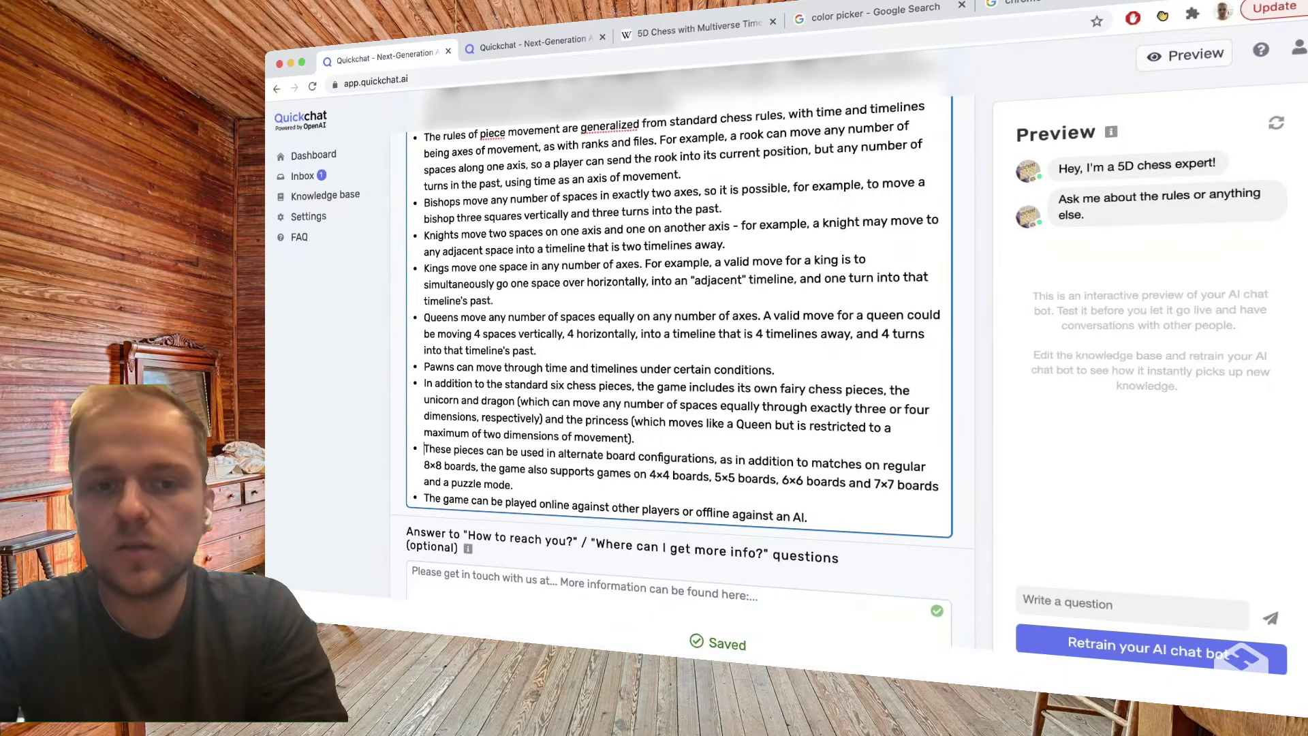
key(shift+Right)
key(shift+Right)
key(shift+Right)
key(shift+Right)
key(shift+Right)
key(shift+Right)
key(shift+Right)
key(shift+Right)
key(shift+Right)
key(shift+Right)
key(shift+Right)
key(shift+Right)
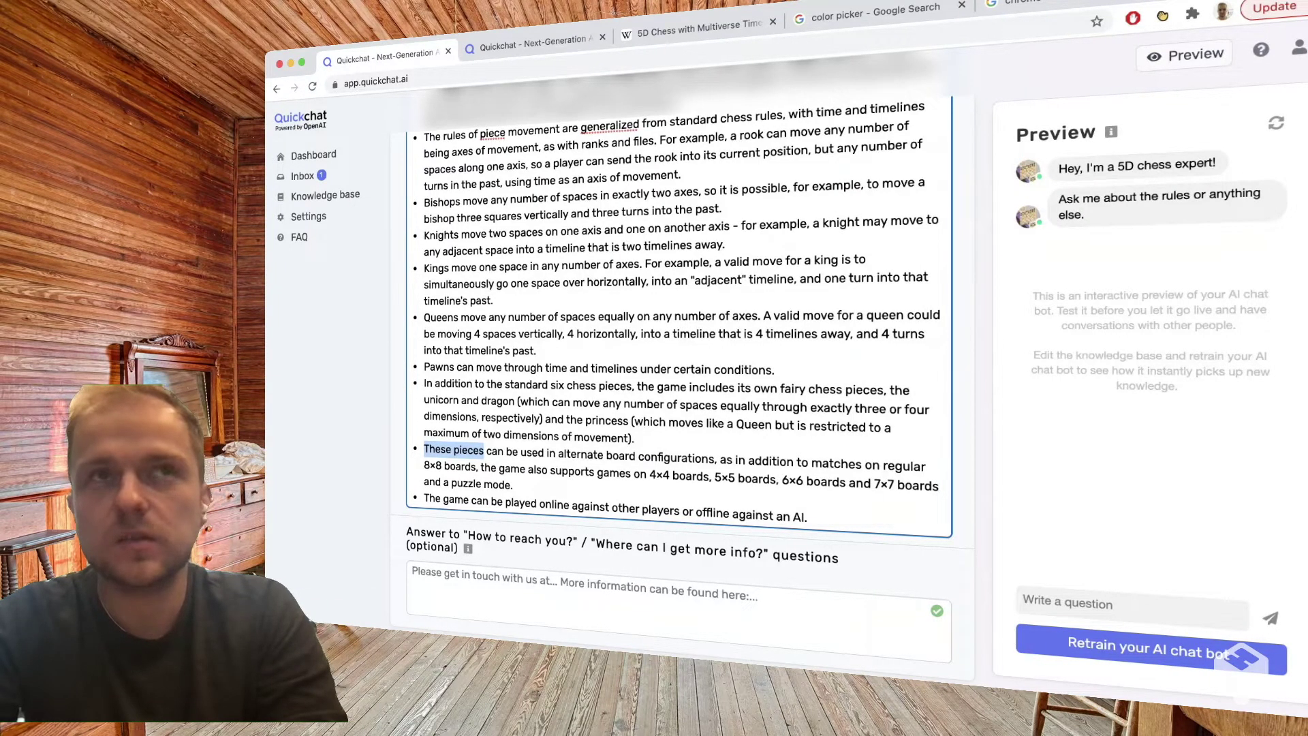
key(Left)
key(BackSpace)
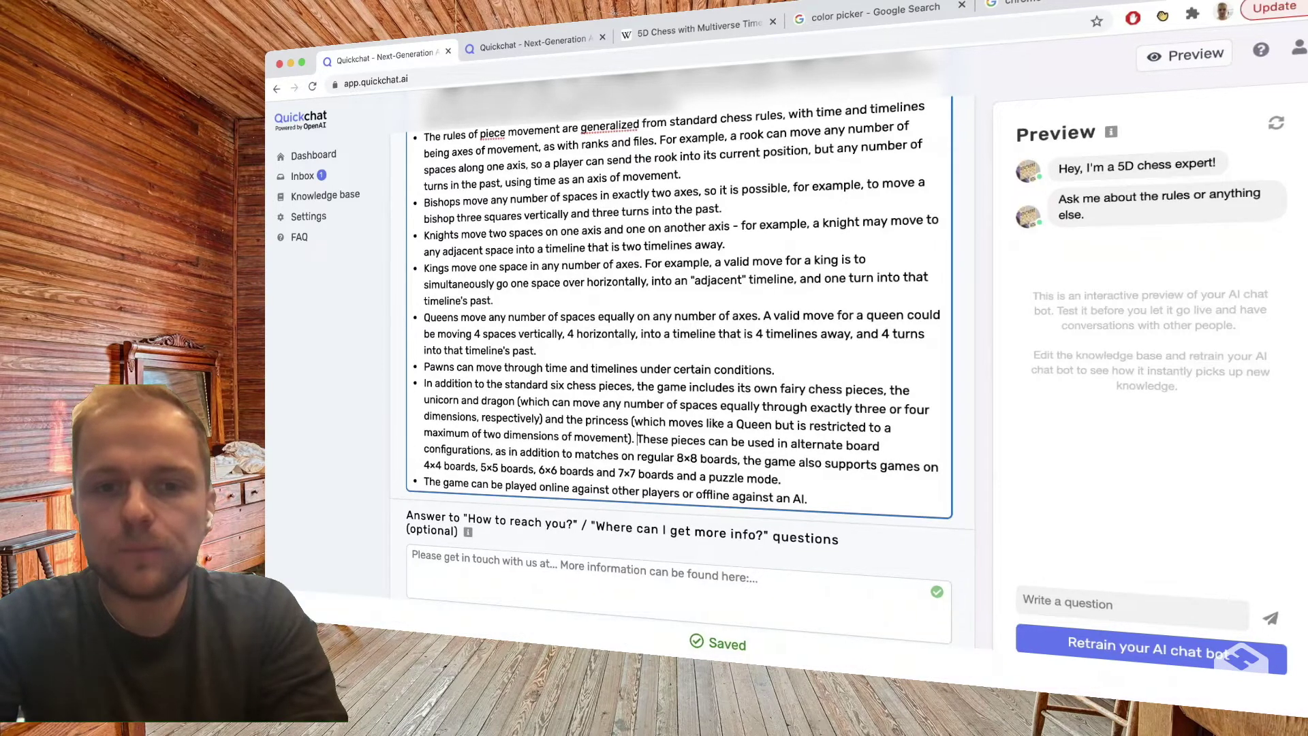
Step: Review the knowledge base bullets on fairy pieces, bishops, knights and queens, and the entries above them up to the project name and short description
click(780, 479)
drag(780, 479, 423, 383)
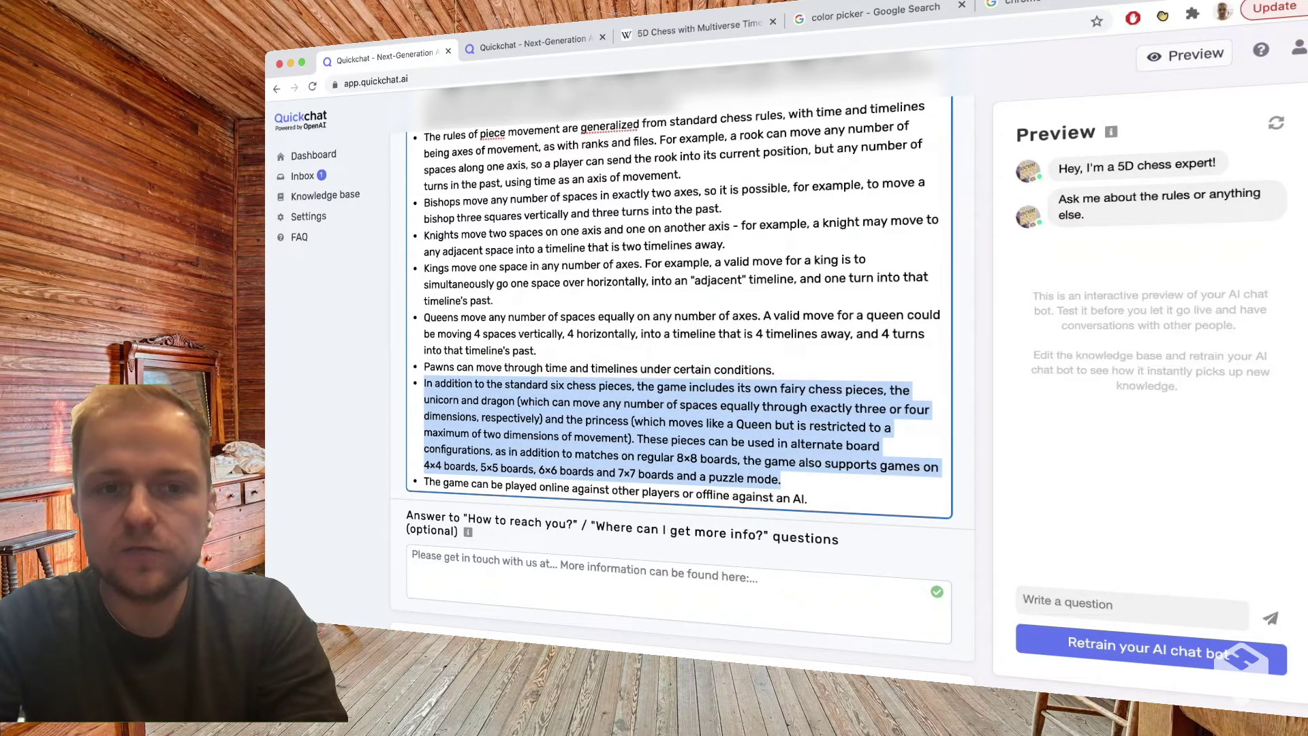
scroll(678, 341, up, 3)
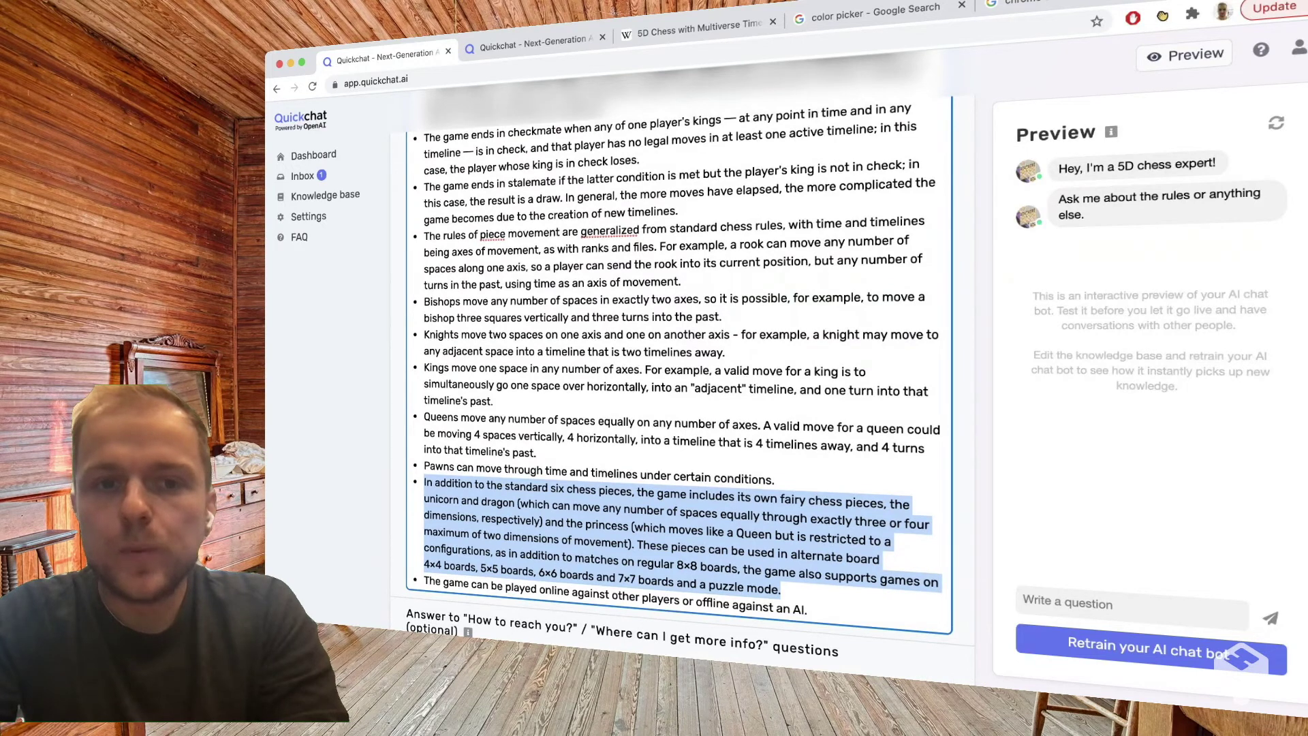
scroll(677, 368, up, 2)
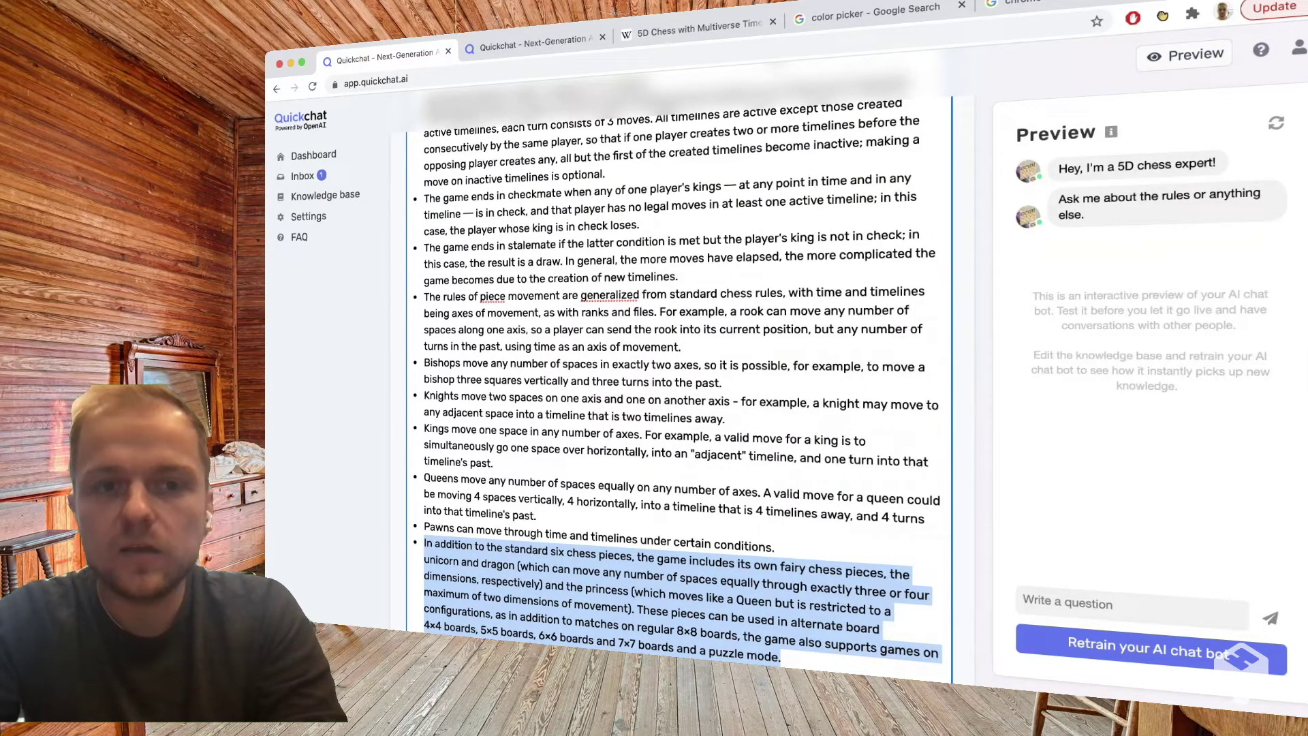
drag(722, 382, 424, 364)
drag(725, 418, 423, 397)
drag(536, 516, 424, 479)
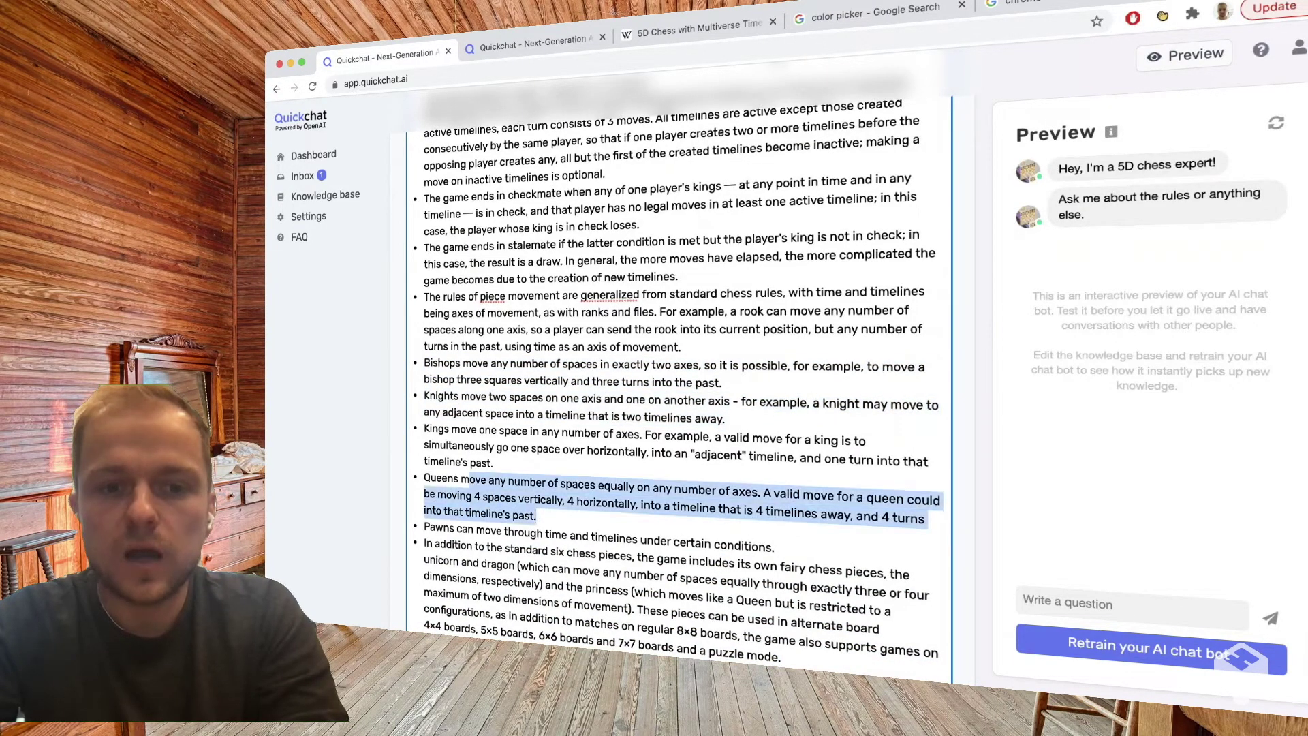
click(493, 463)
scroll(681, 374, up, 4)
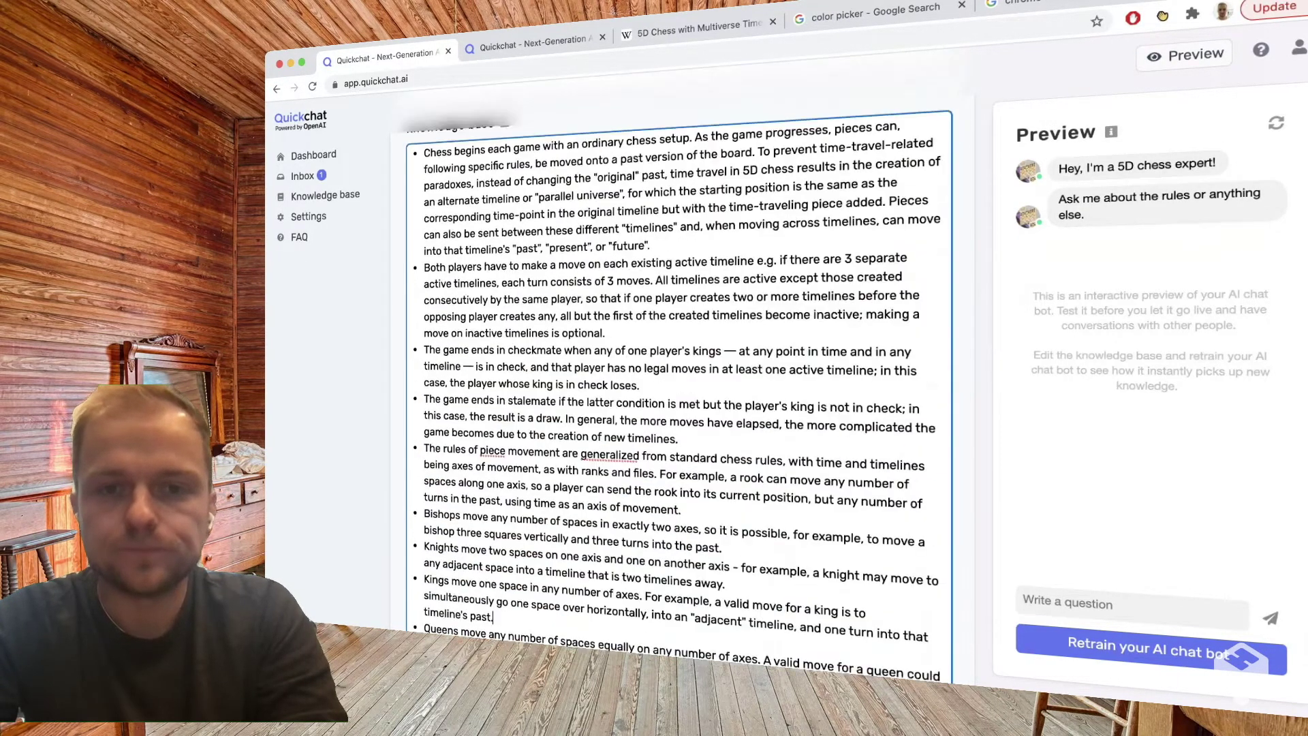
scroll(682, 375, down, 4)
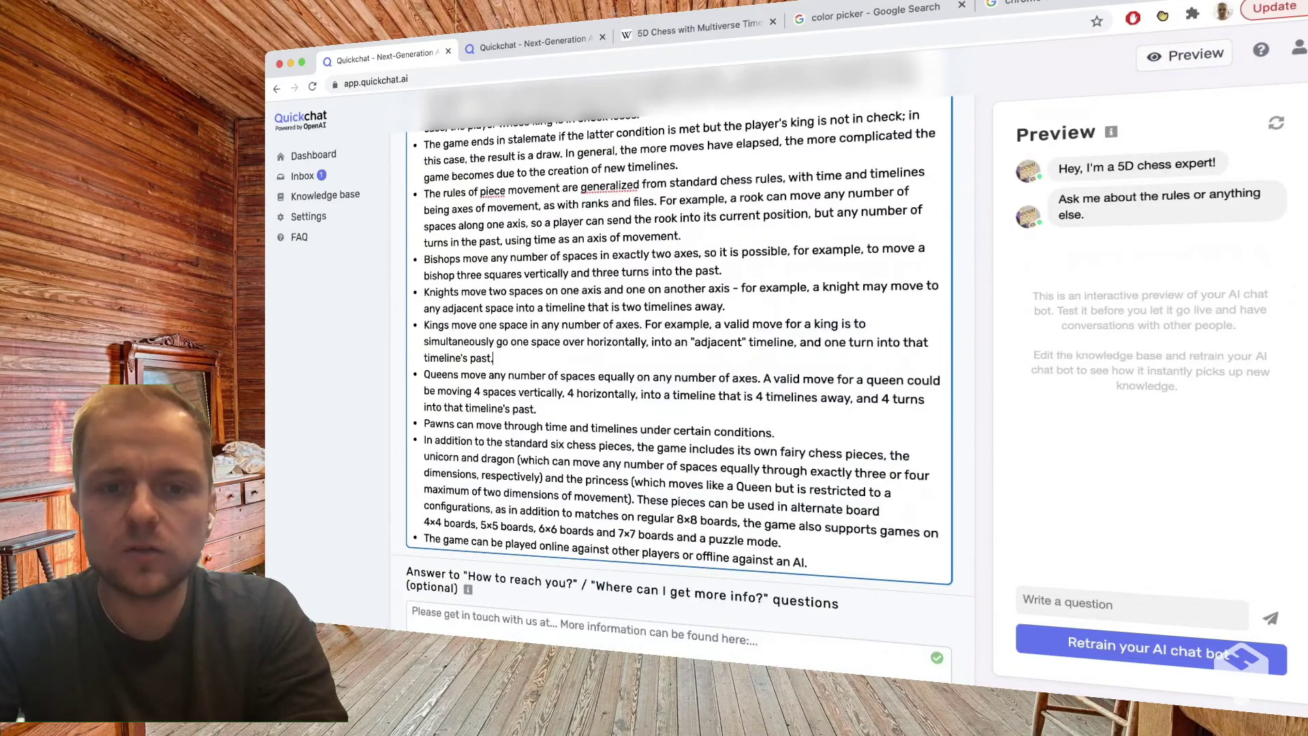
scroll(681, 382, up, 5)
scroll(681, 382, up, 3)
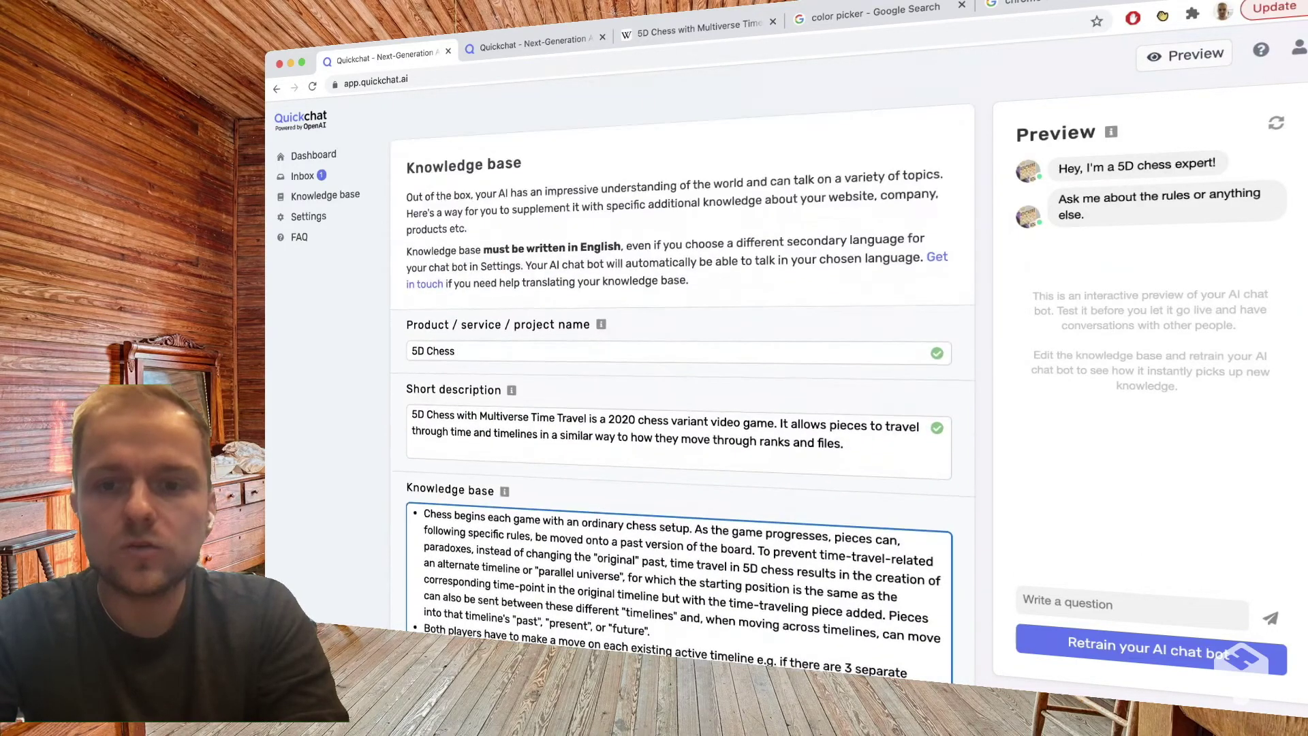
Step: Retrain the AI chat bot and ask it in the preview "ok, how does this game work?"
click(1237, 656)
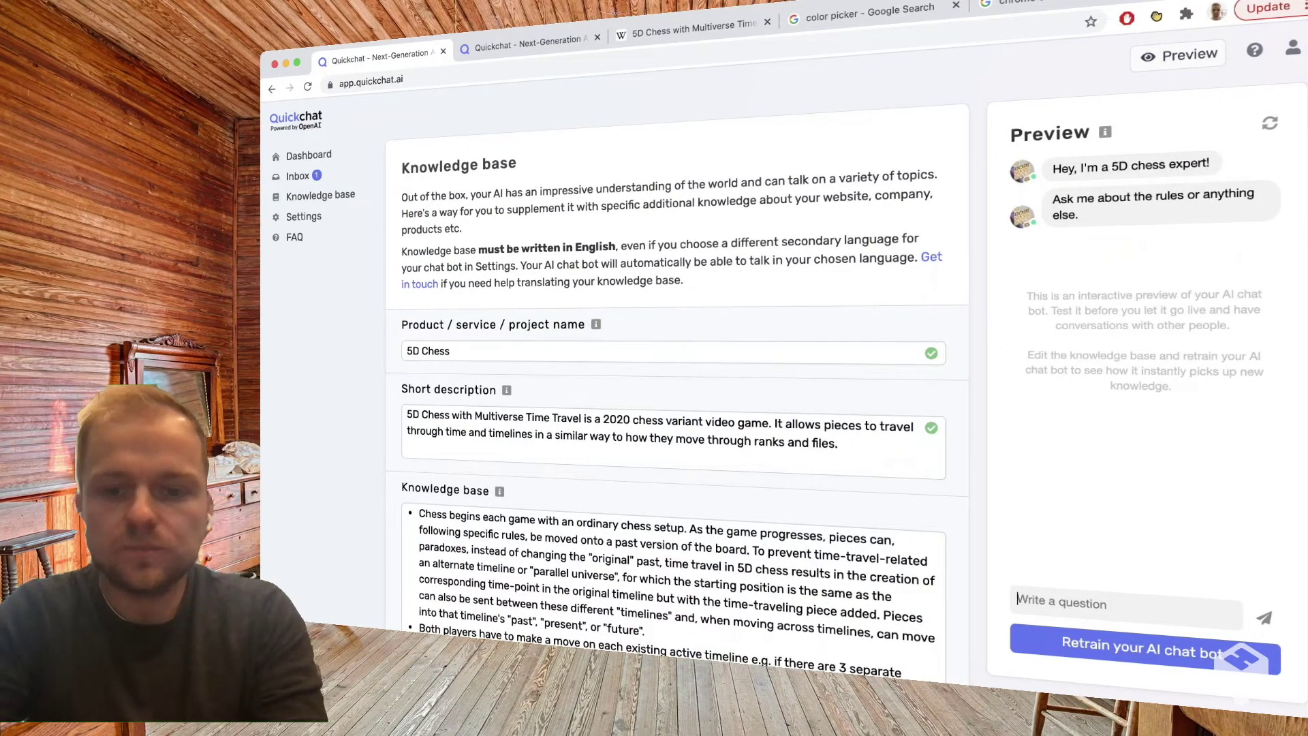
text(ok, how doe)
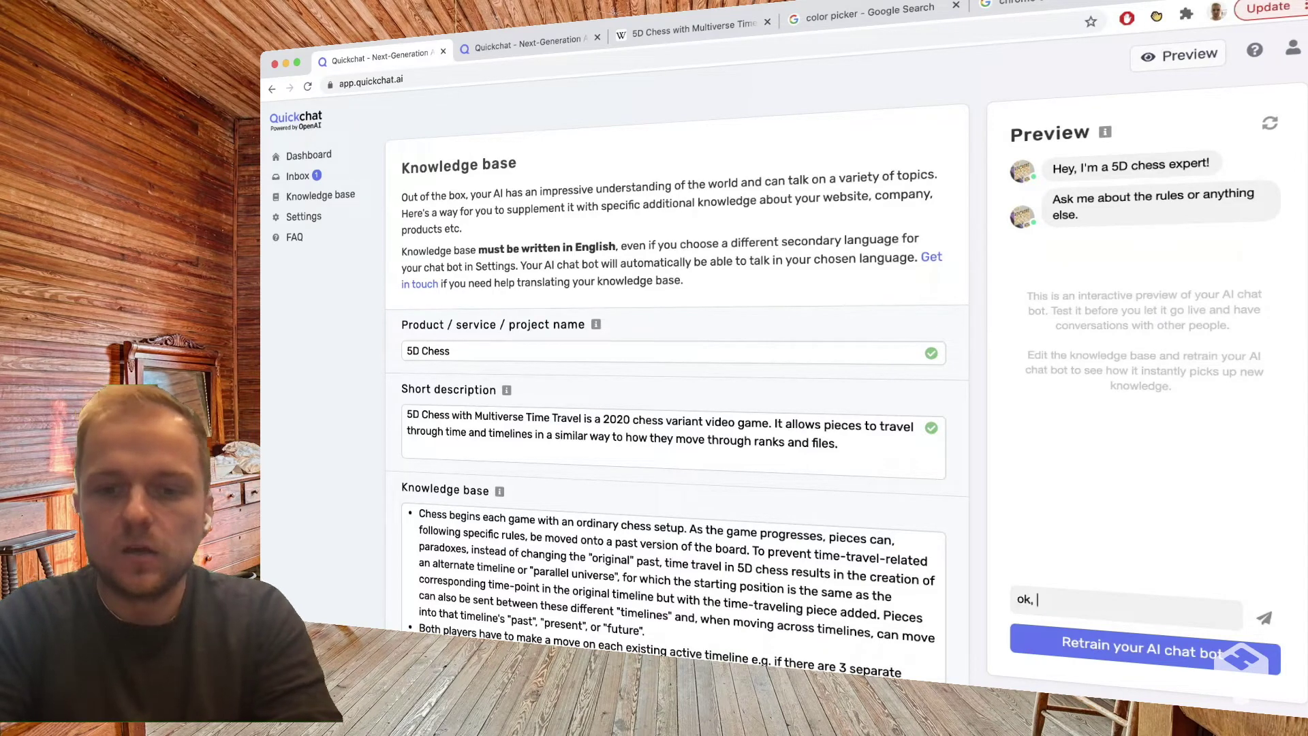
text(s this game work?)
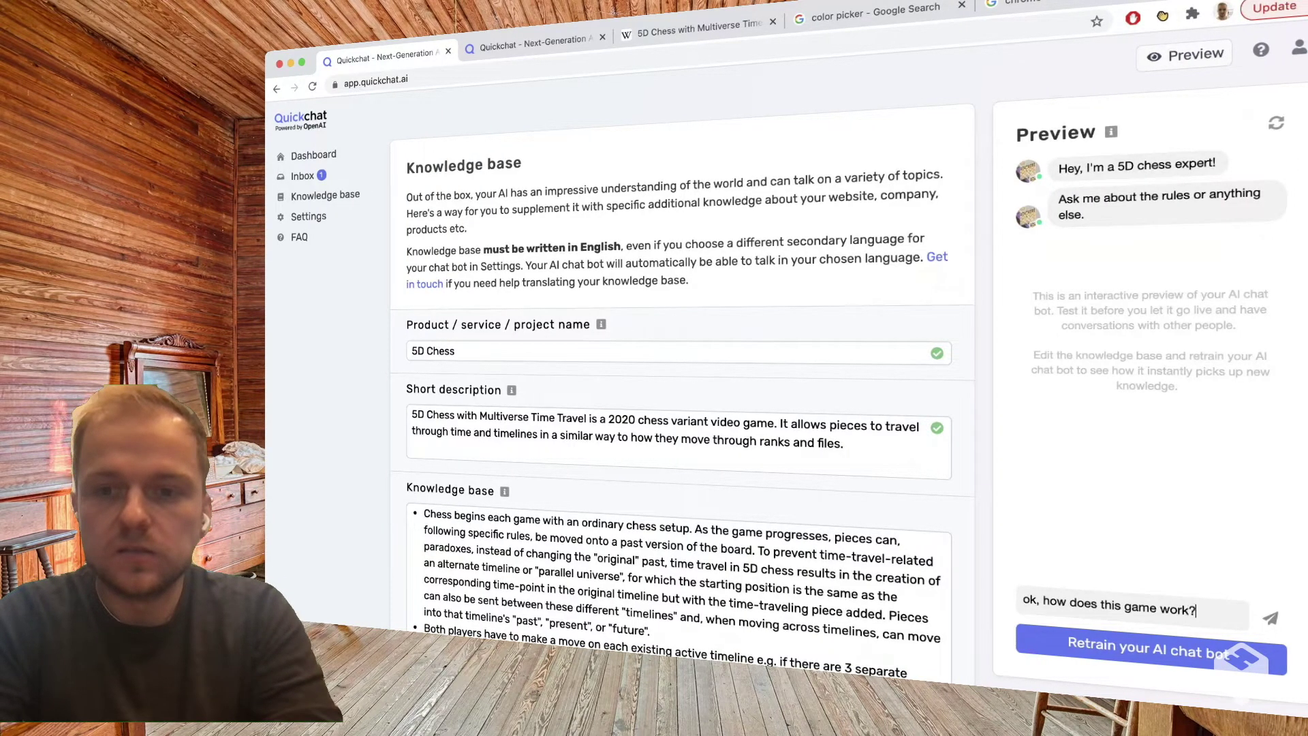
key(Return)
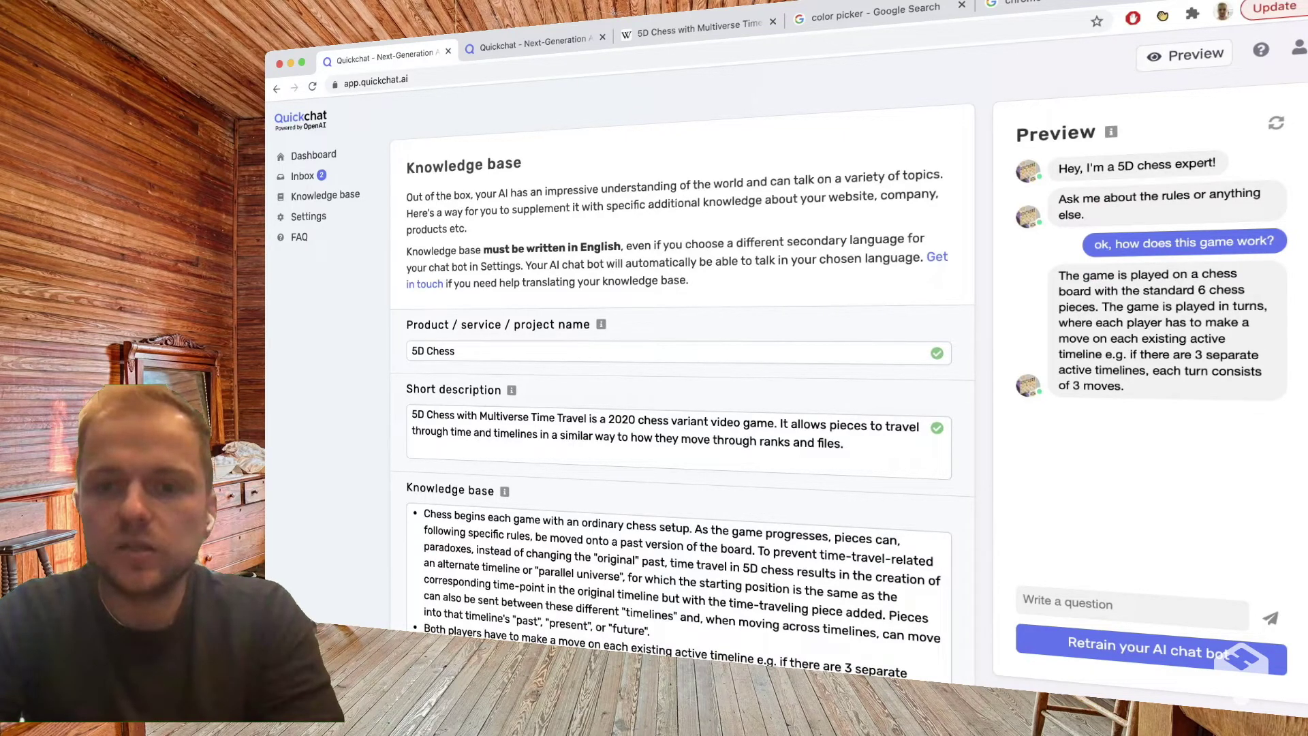
Step: Ask the chat bot in the preview "how do bishops work in this game?"
text(how do)
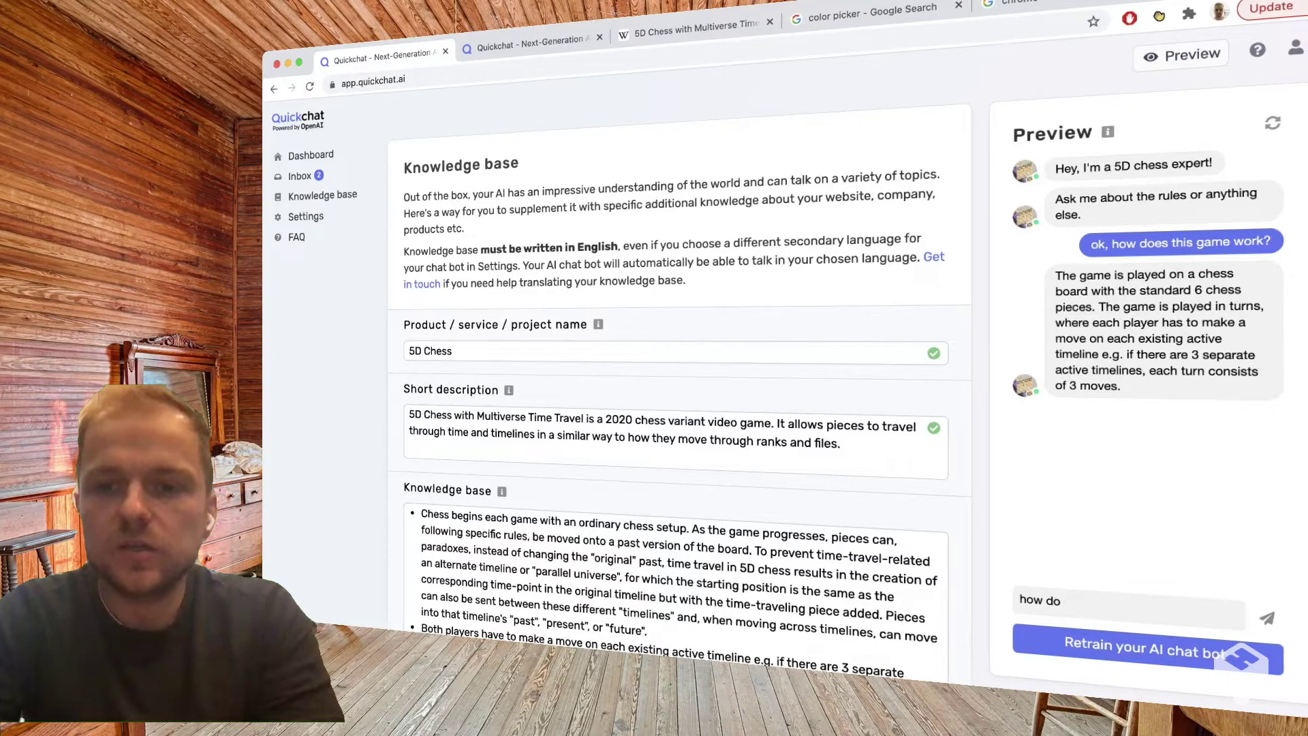
text( bishops work in this)
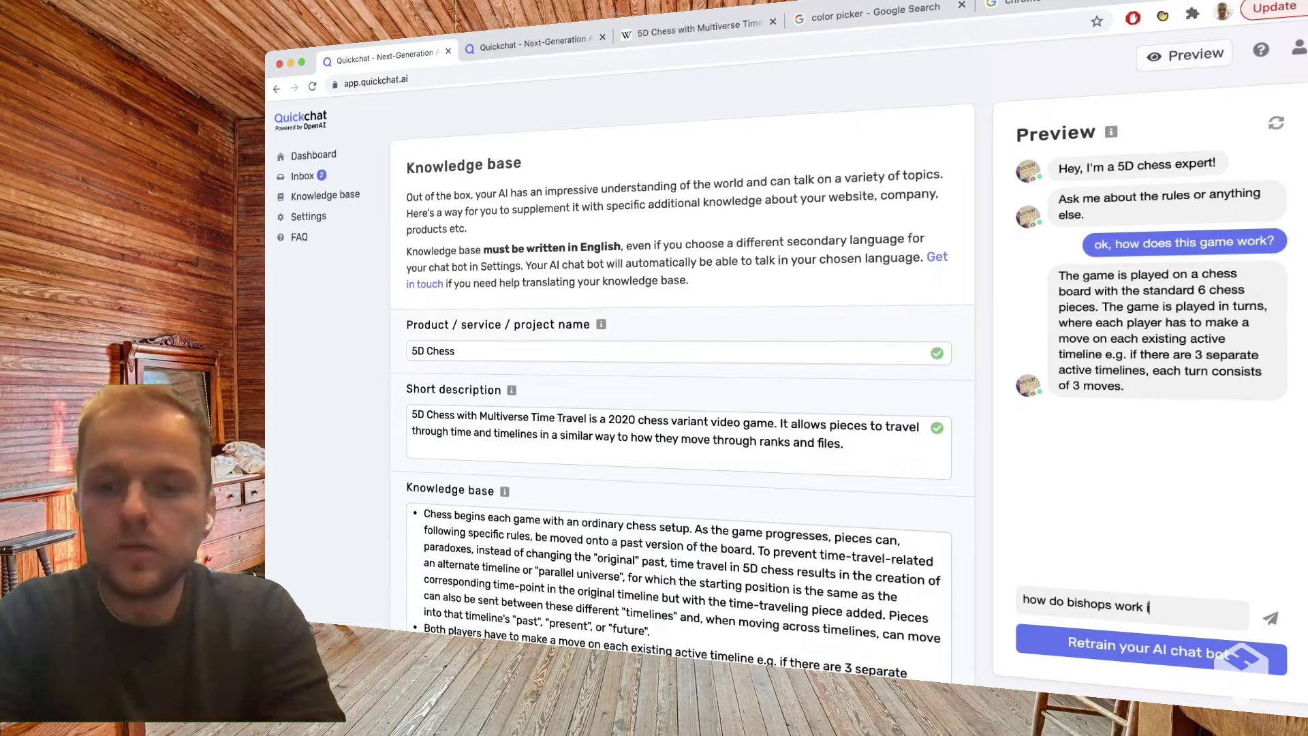
text( game?)
key(Return)
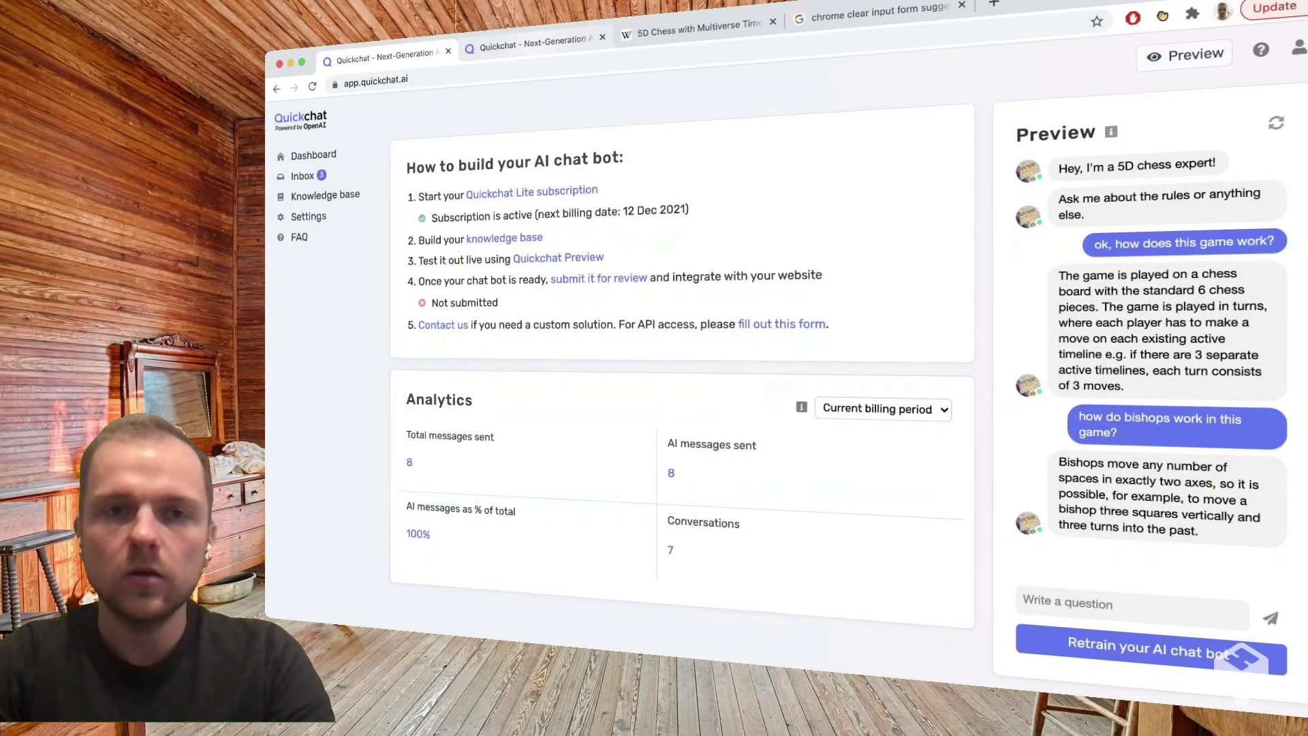
Step: Ask "when does the game conclude?" on the bot's standalone 5D chess expert chat page and select that page's web address
click(533, 42)
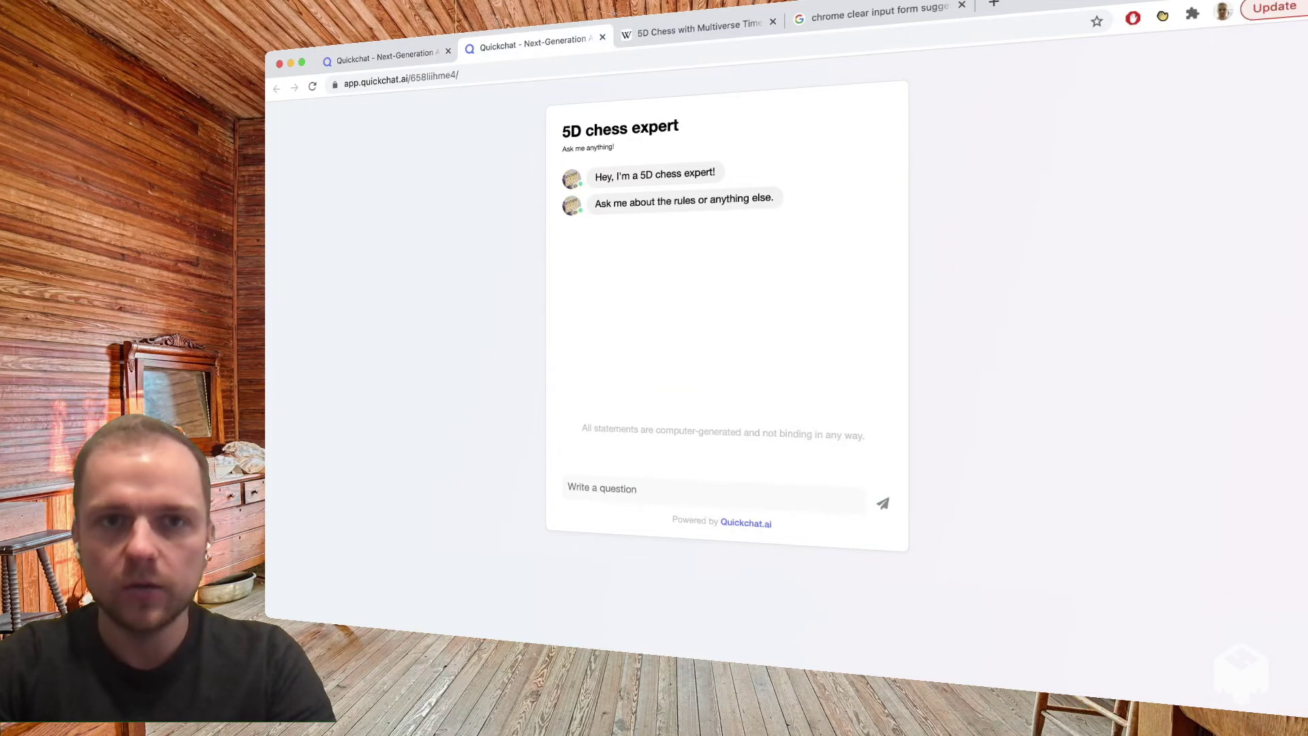
text(when does )
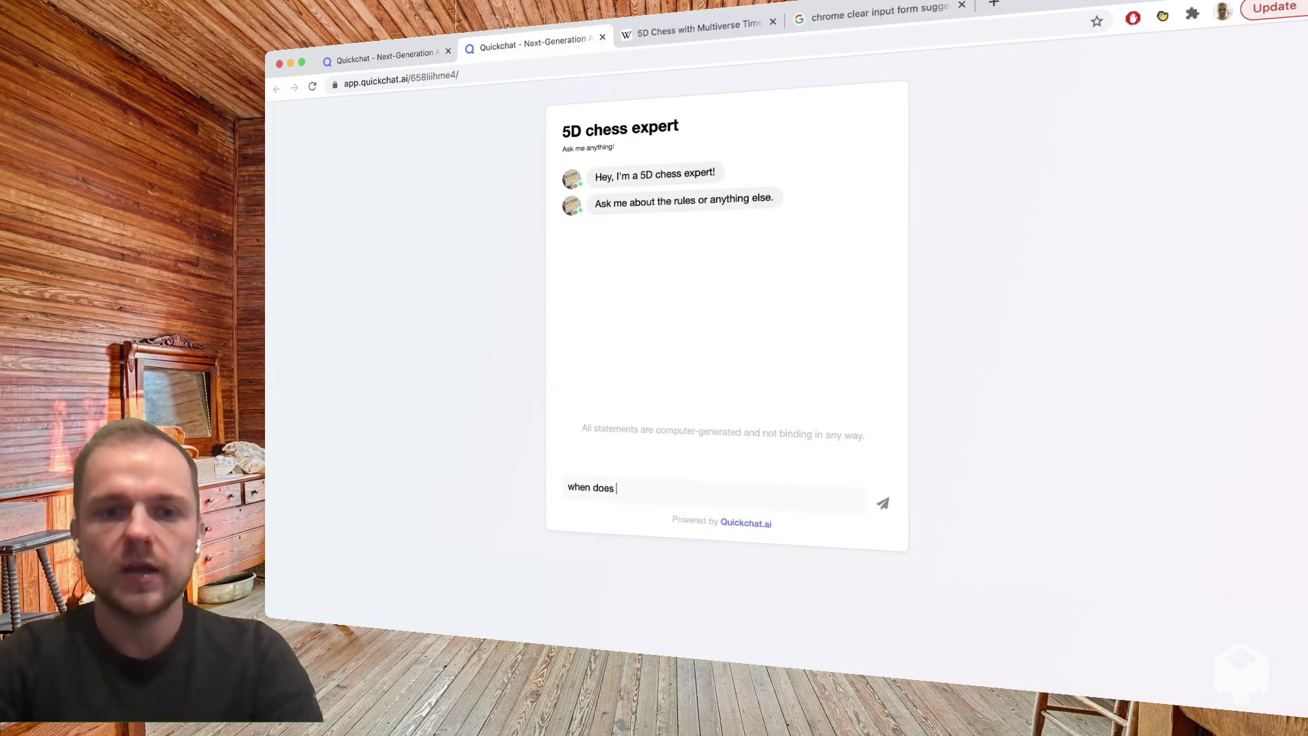
text(the game conclude?)
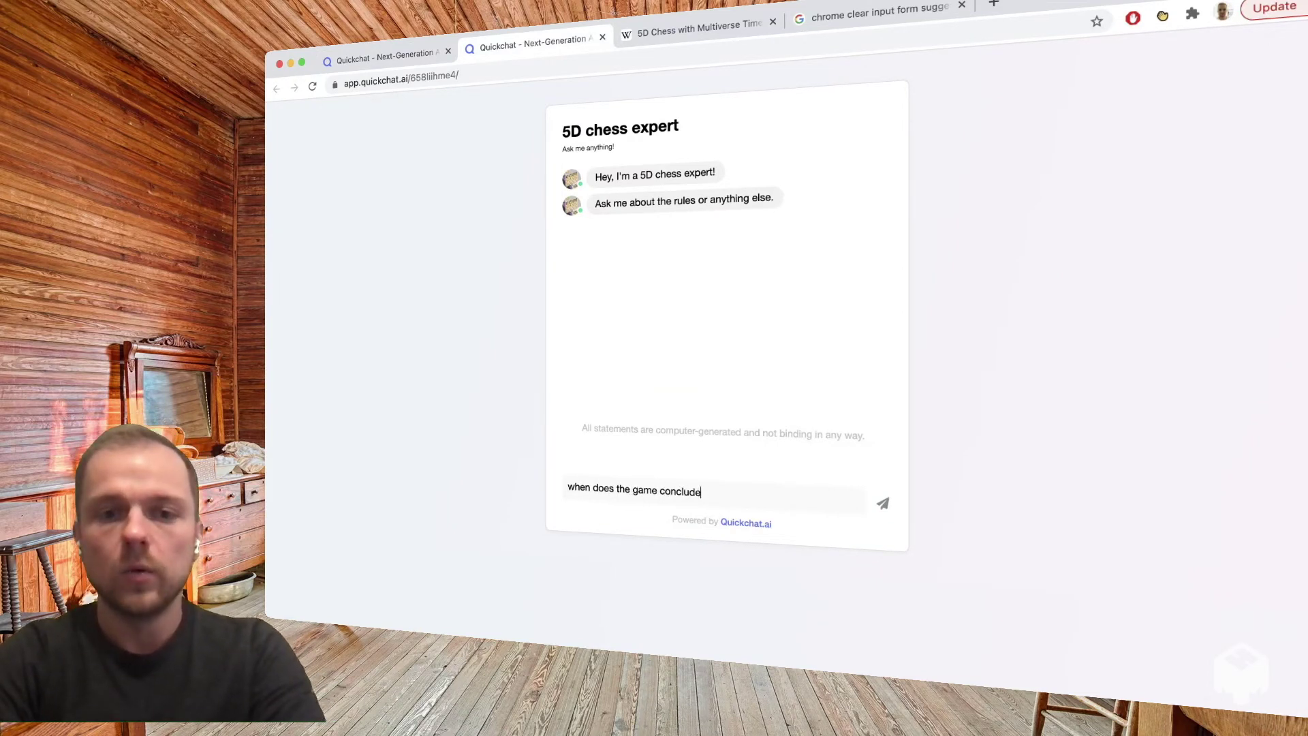
key(Return)
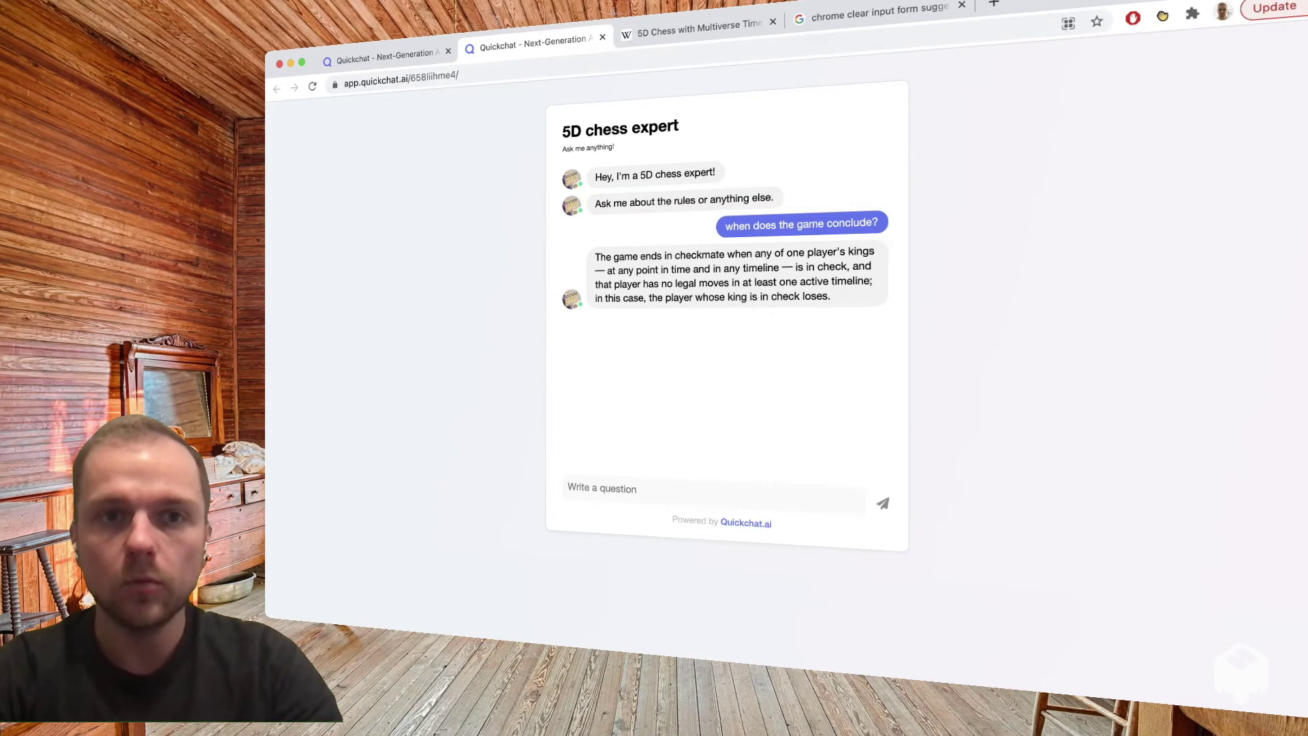
key(super+l)
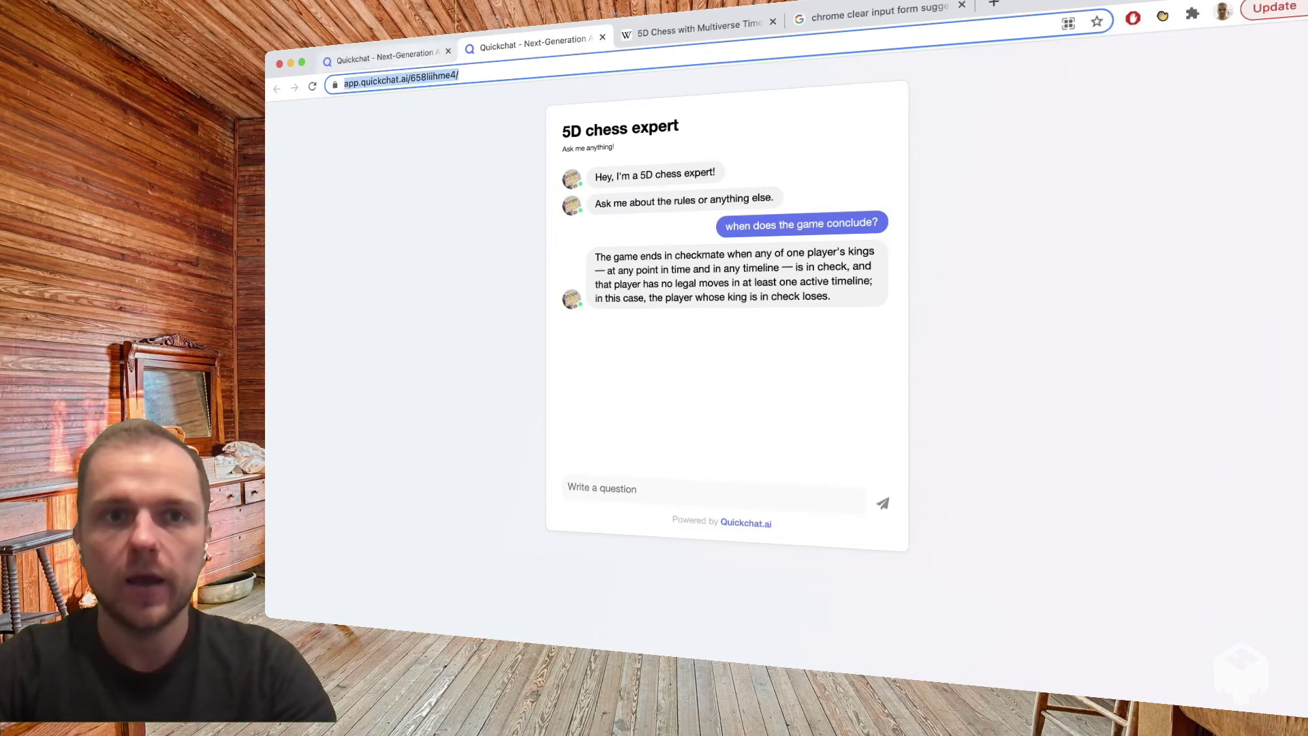
Step: Open conversation #10 in the Quickchat inbox and pause the chatbot for it
click(404, 56)
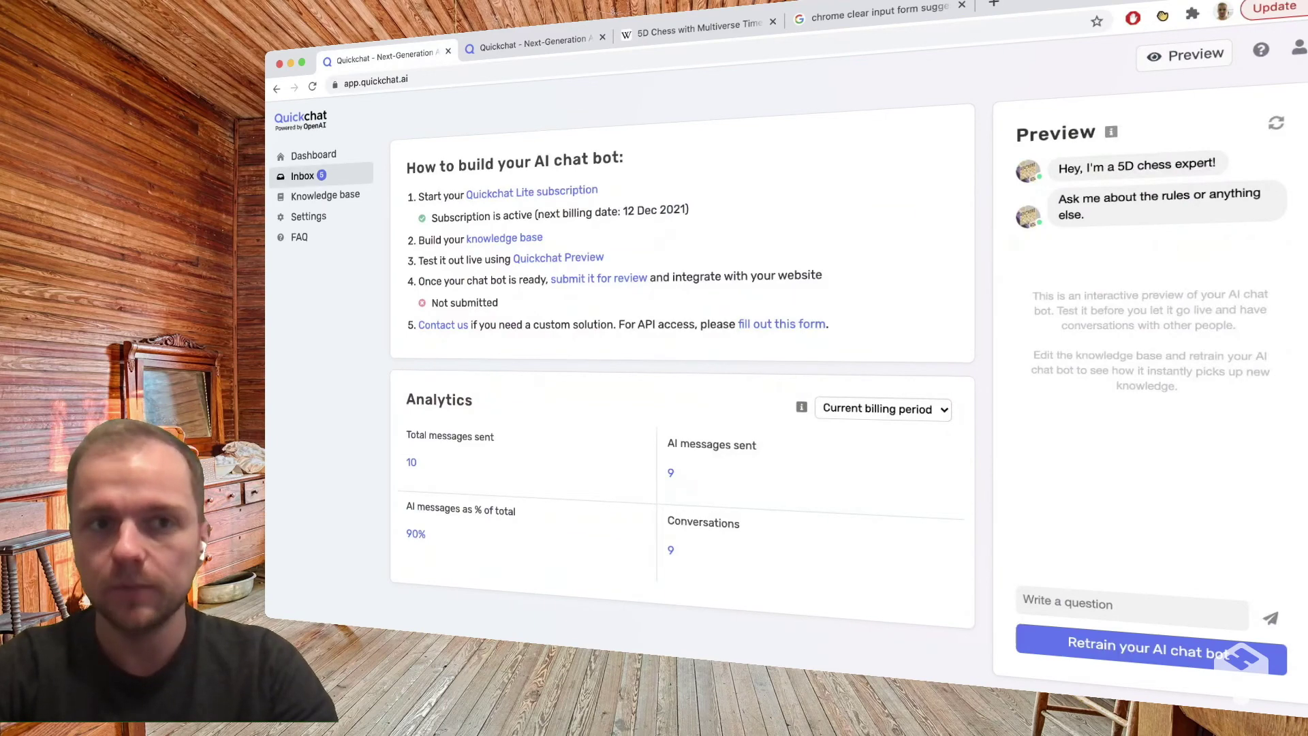
click(303, 176)
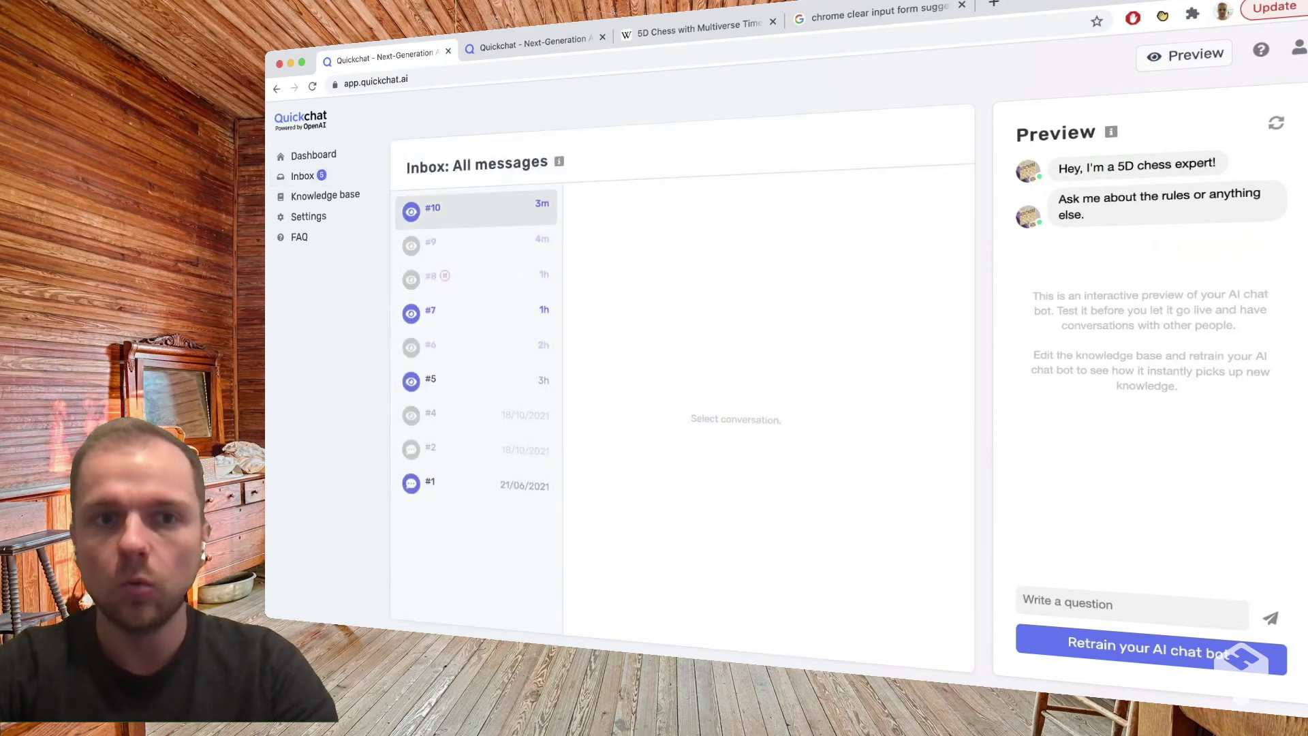
click(475, 209)
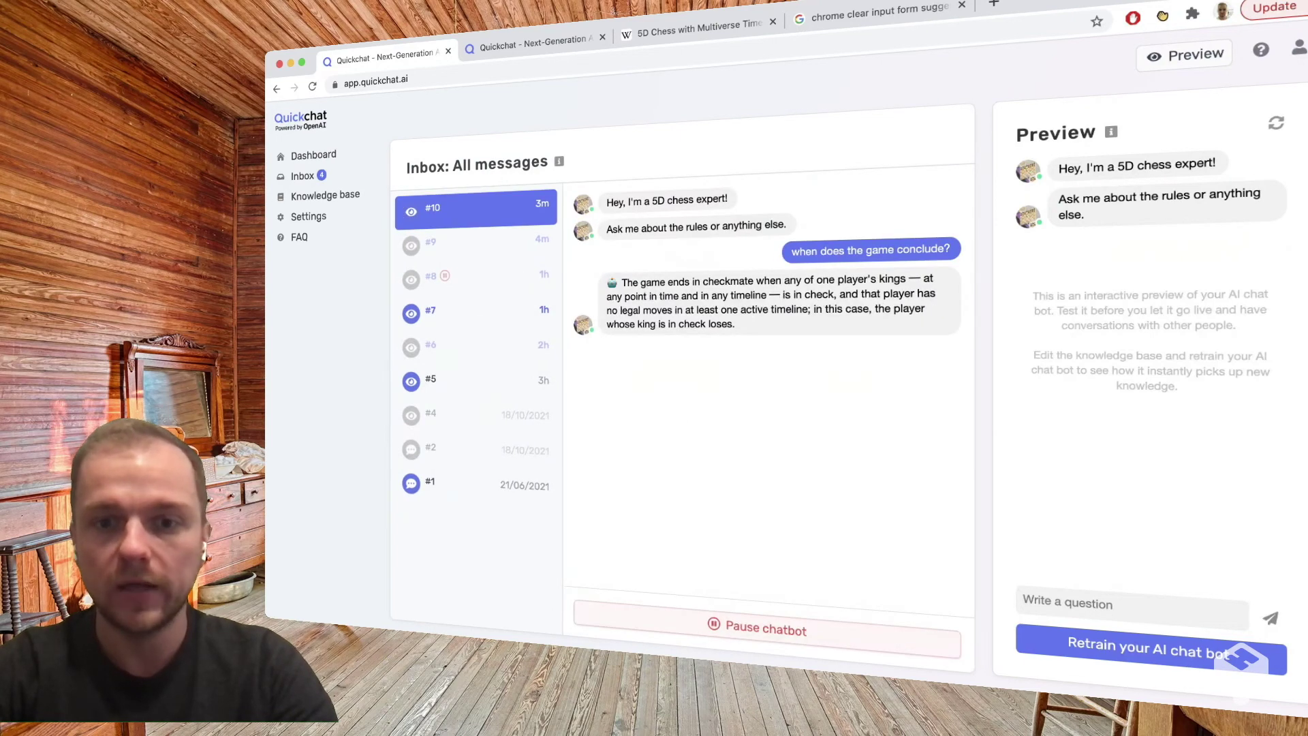
click(766, 627)
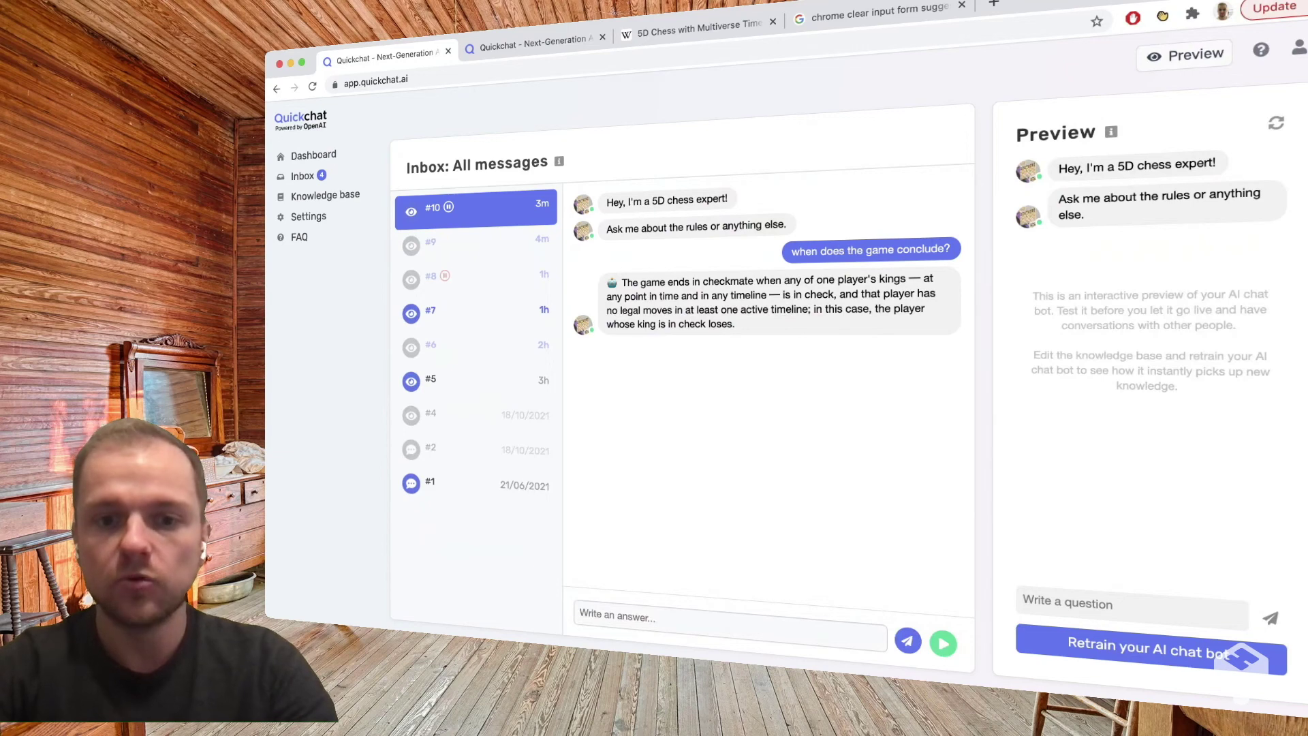
Step: Send the human reply "hi, this is the creator!" in conversation #10 and check it on the standalone chat page
text(hi, this )
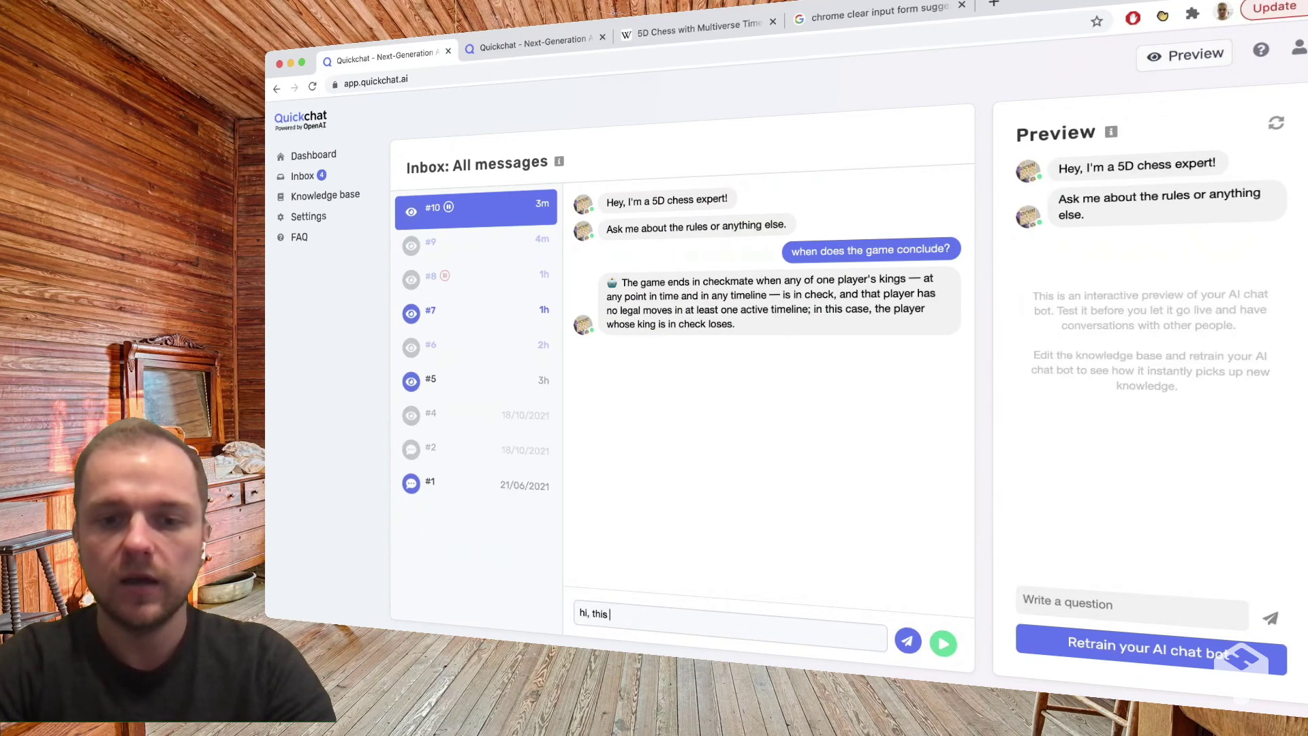
text(is the creator)
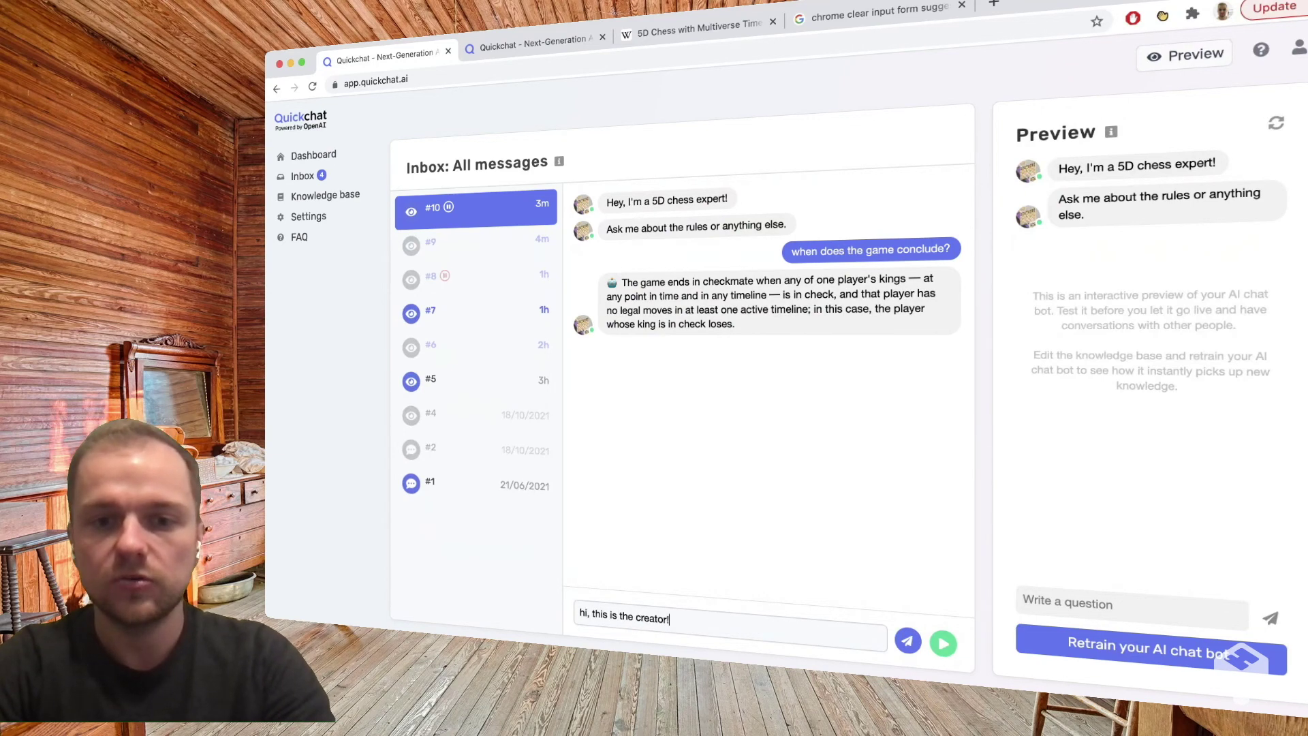
text(!)
click(907, 641)
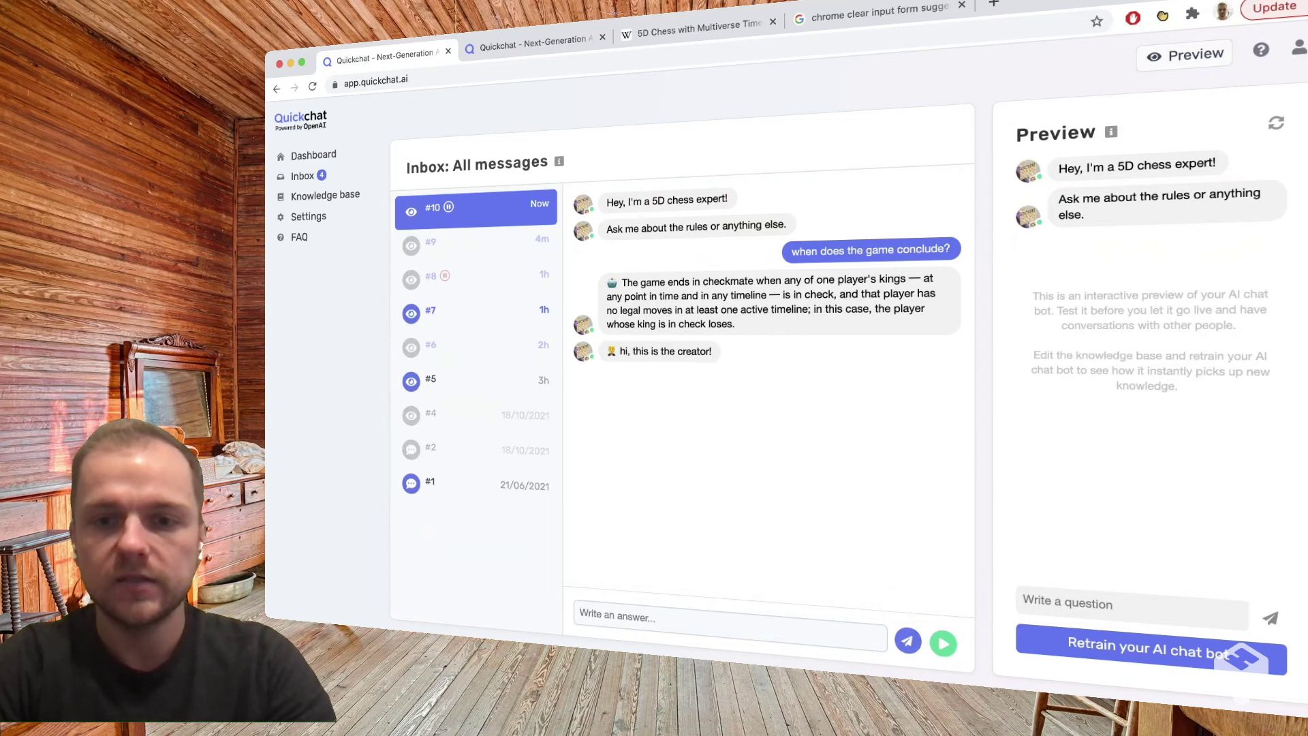
click(532, 43)
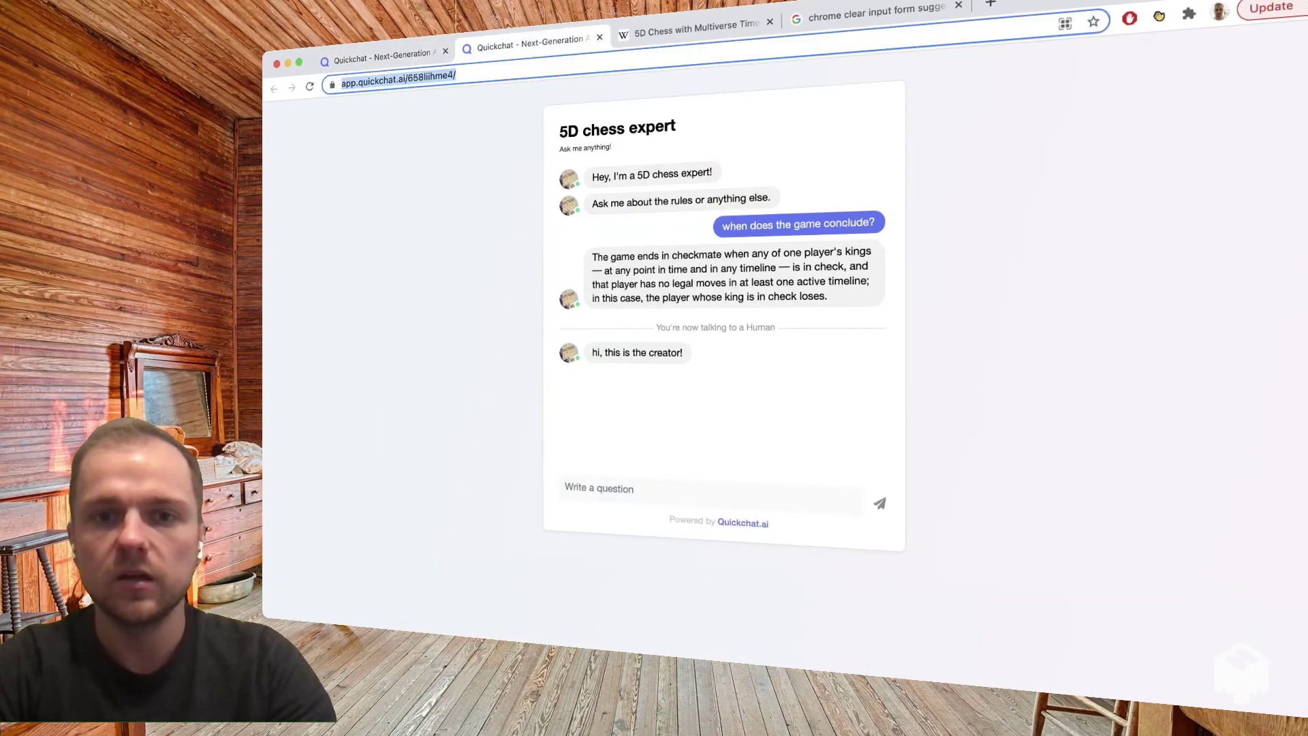
key(Escape)
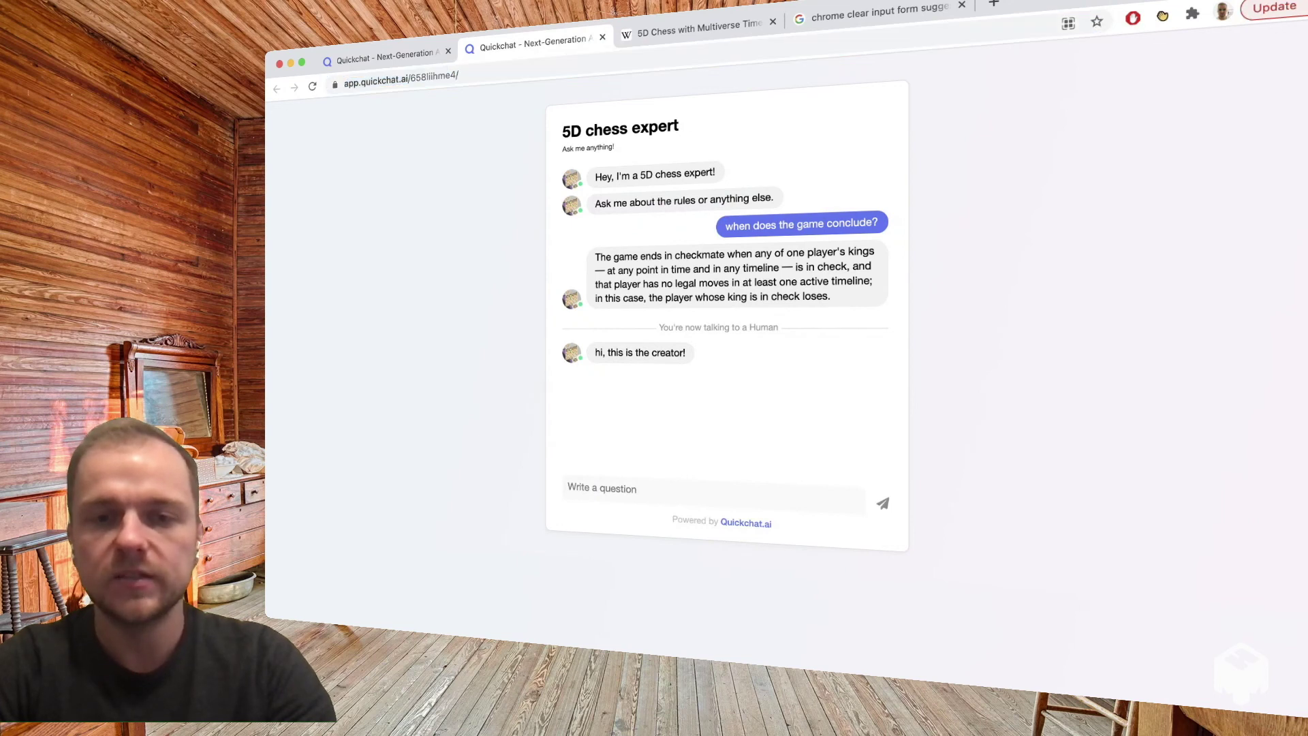